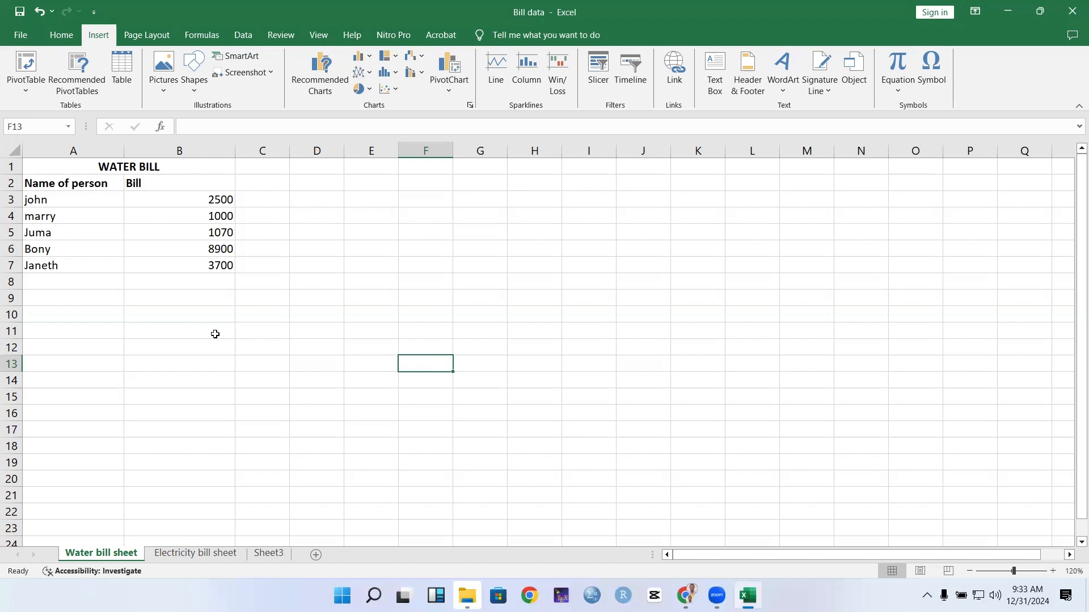
Insert a recommended Clustered Column chart from the water bill data in A1:B7 and move it slightly higher beside the table
click(79, 166)
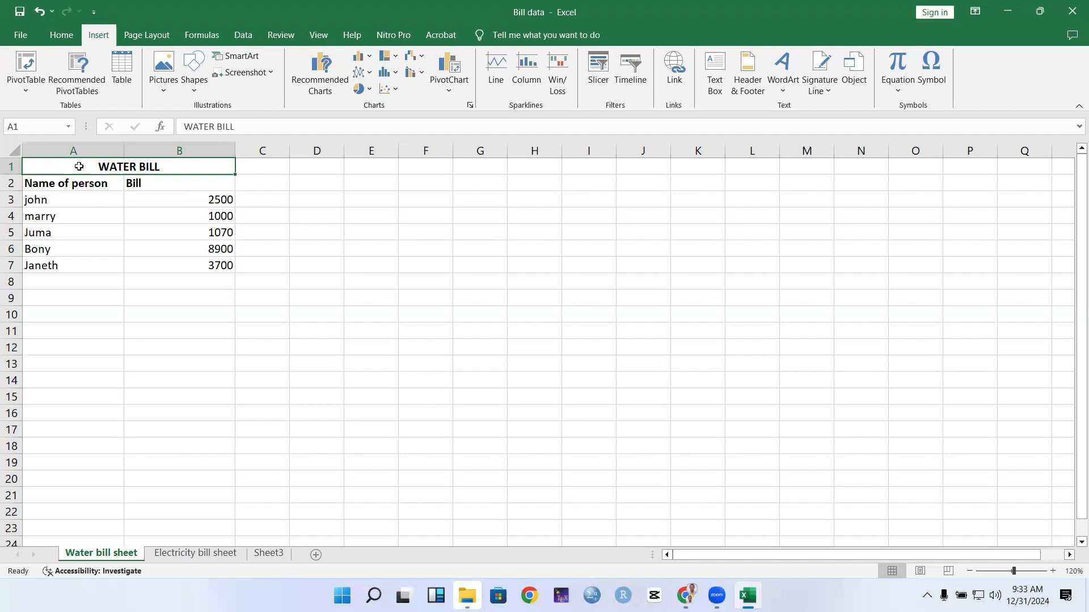
drag(79, 166, 108, 273)
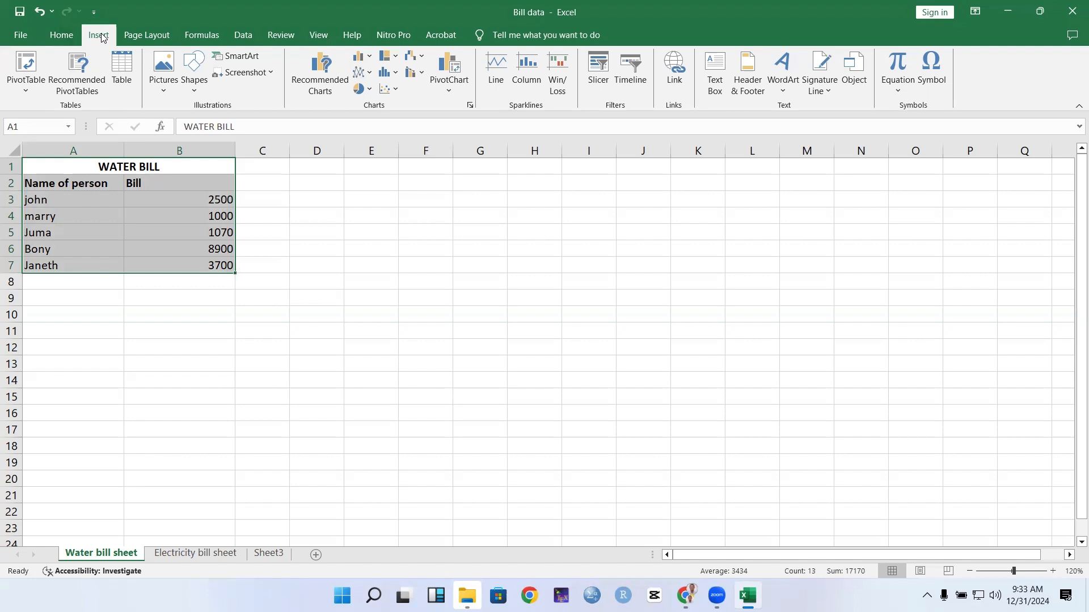
click(332, 90)
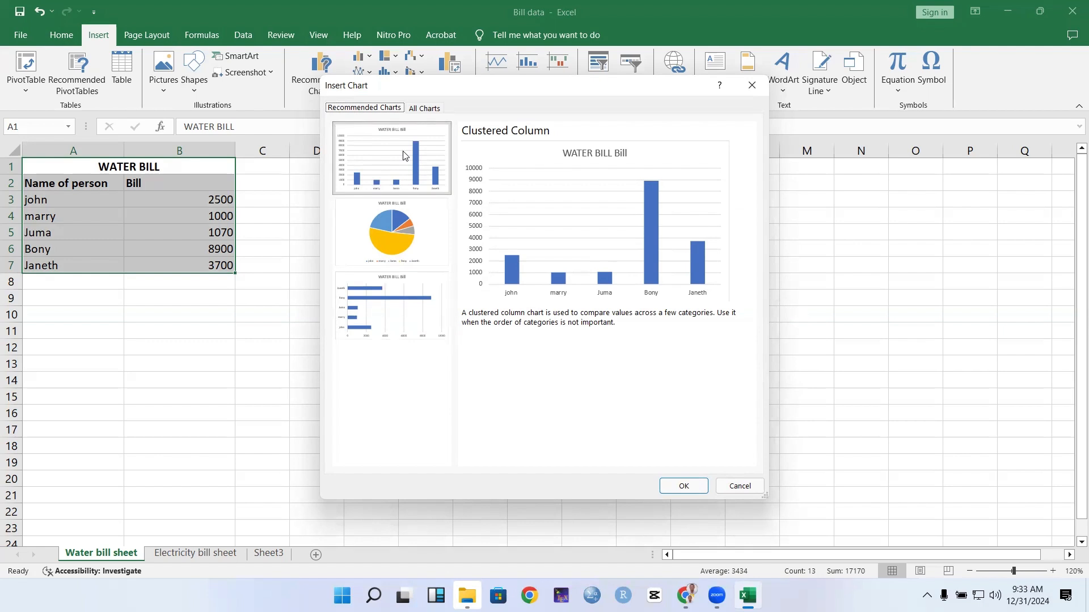
click(398, 230)
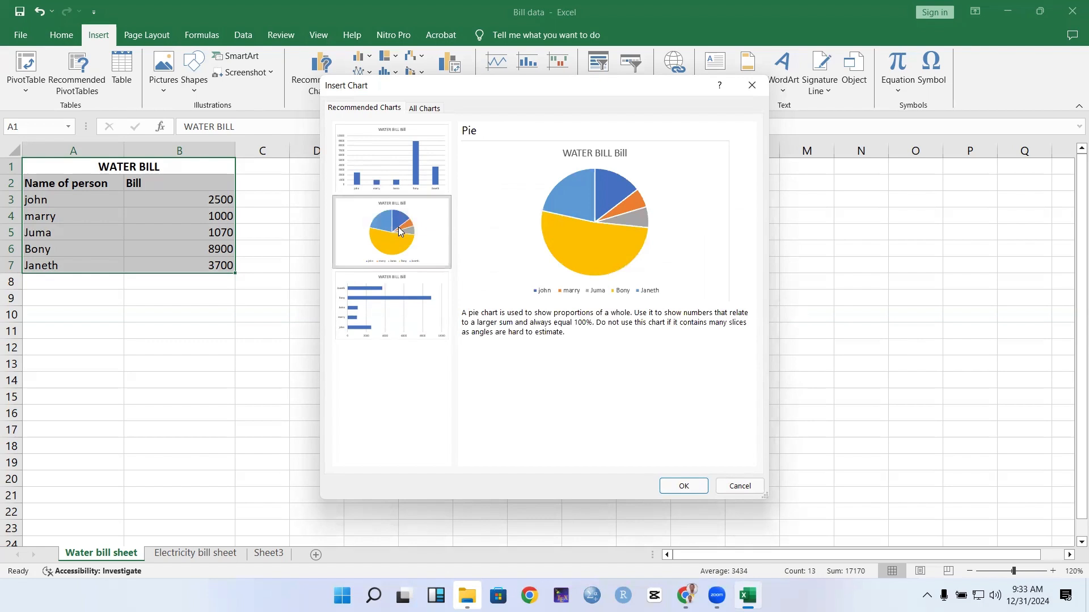
click(409, 313)
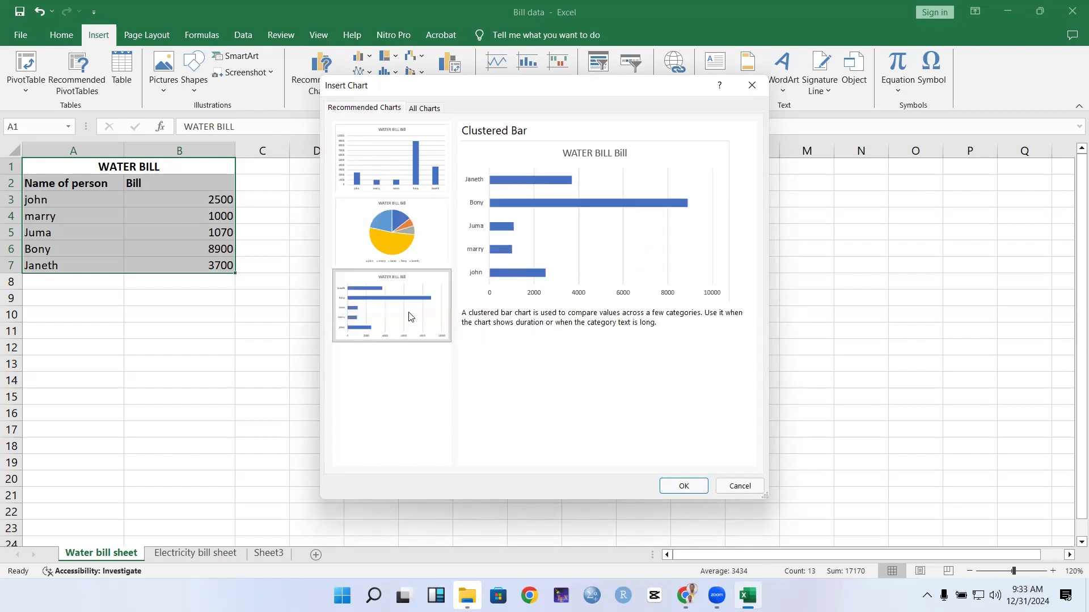
click(380, 164)
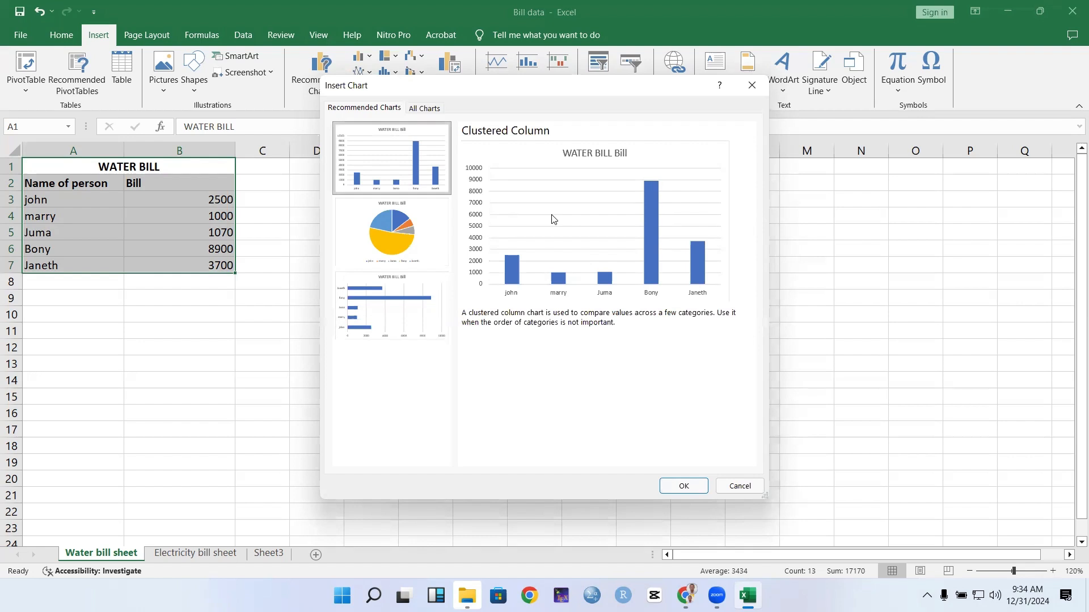
click(684, 486)
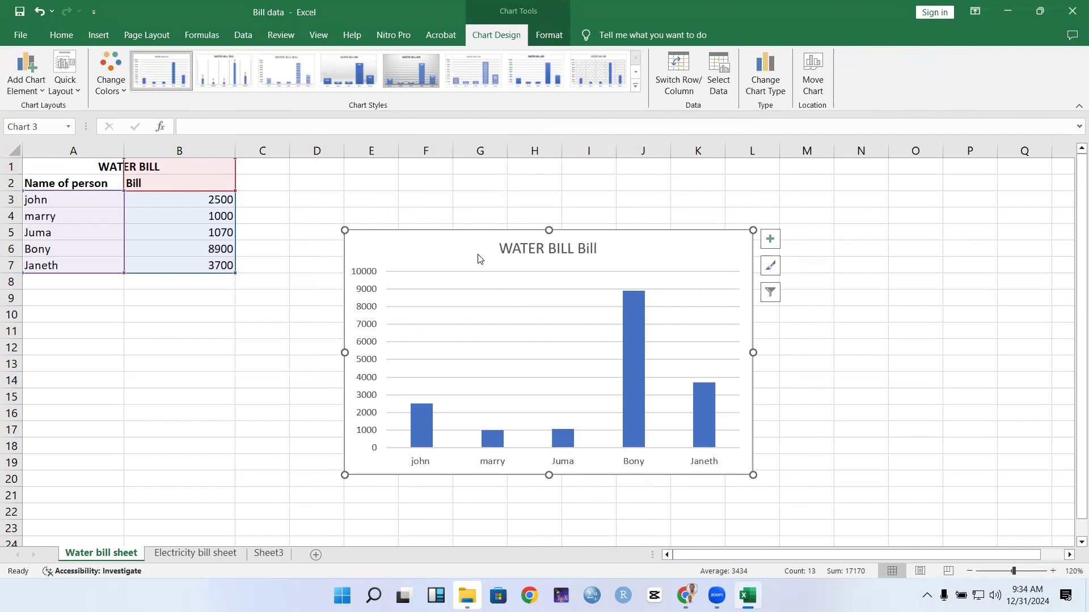
drag(476, 242, 465, 204)
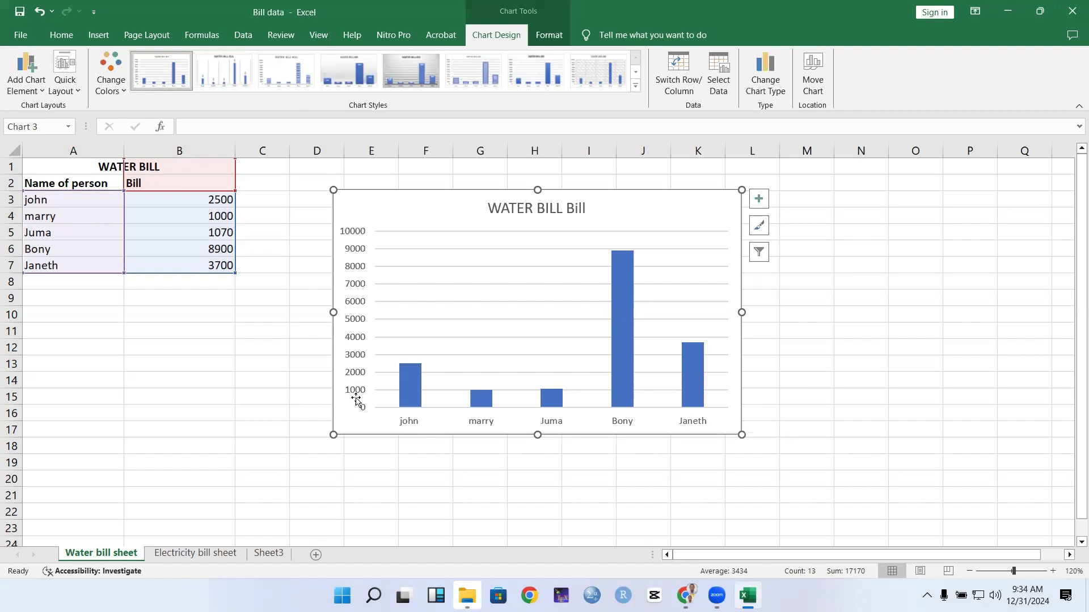
Change the chart title to "WATER BILL FOR VILLAGERS"
double_click(572, 208)
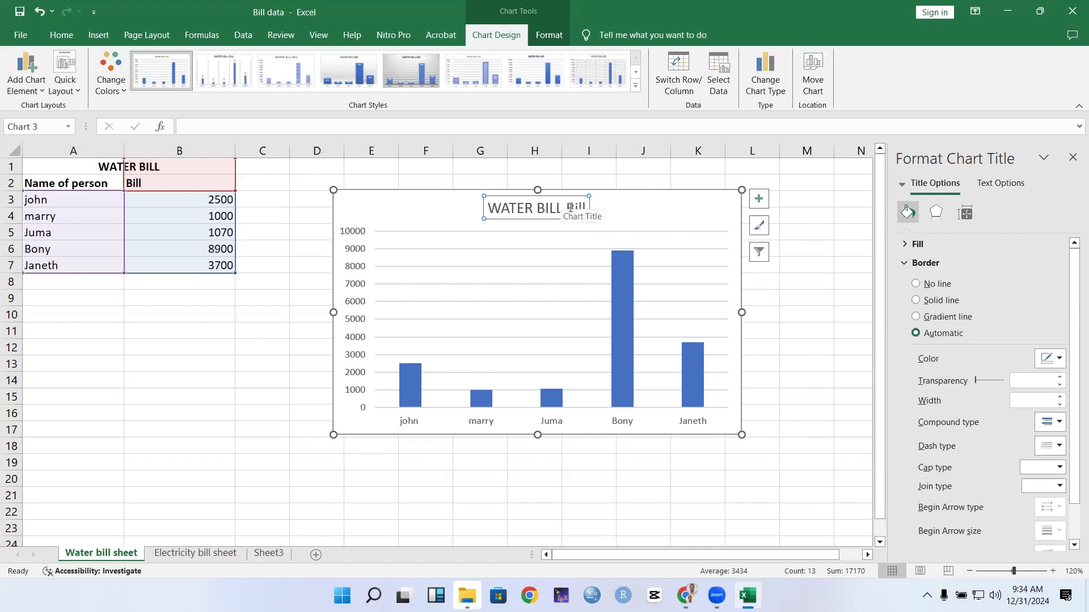
click(533, 209)
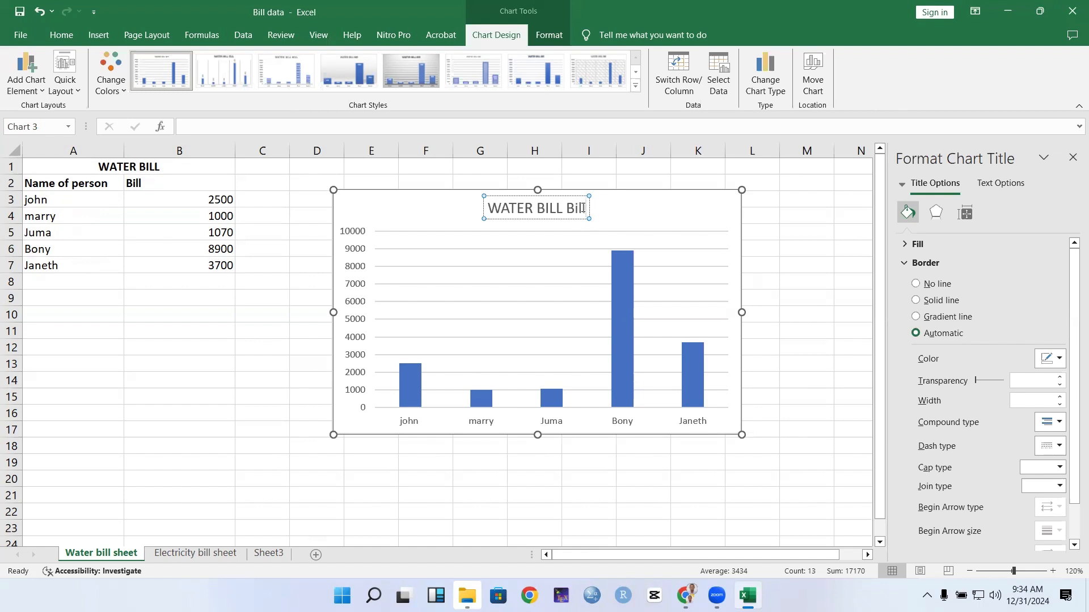
key(BackSpace)
key(BackSpace)
key(BackSpace)
key(BackSpace)
key(BackSpace)
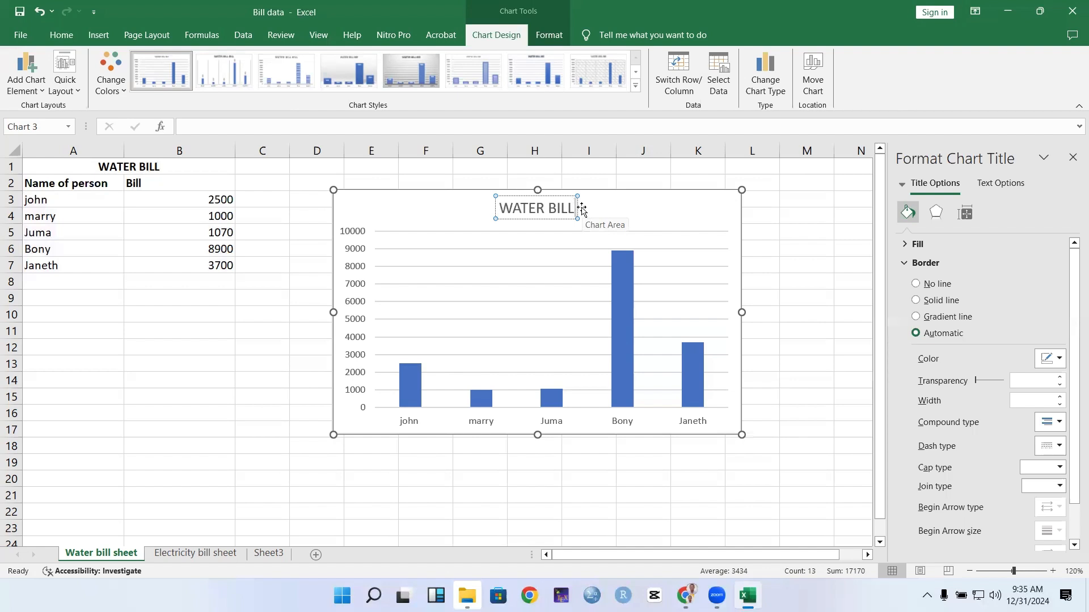
text(FOR)
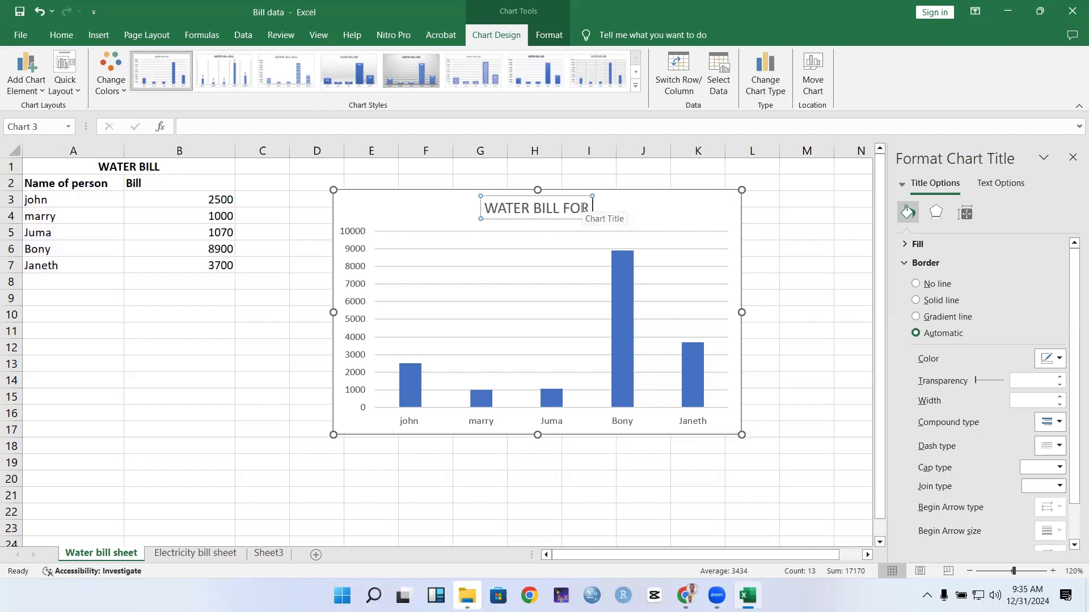
text( VILLAGER)
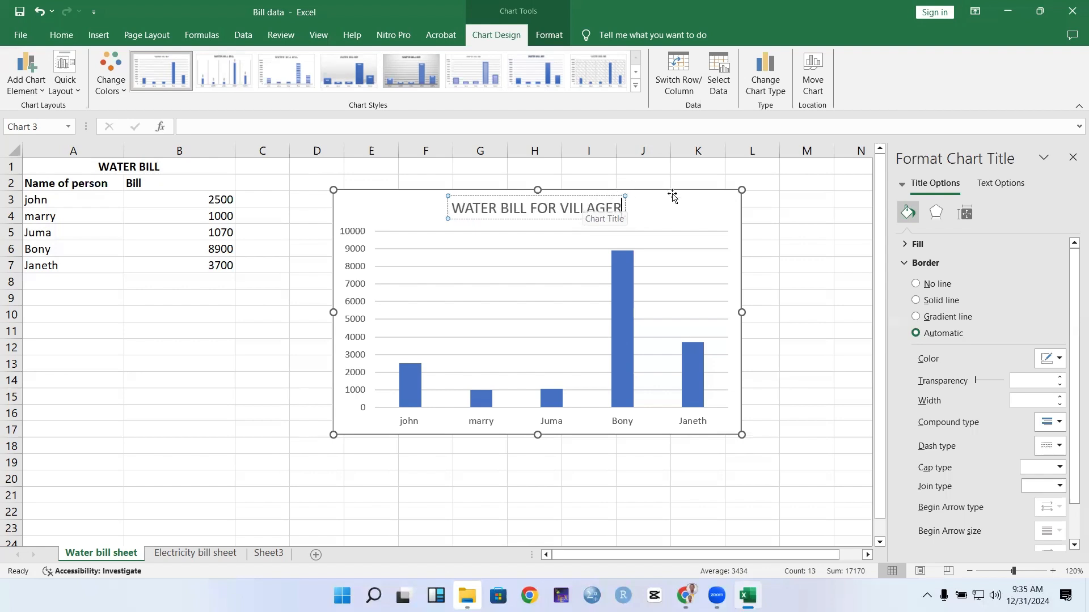
text(S)
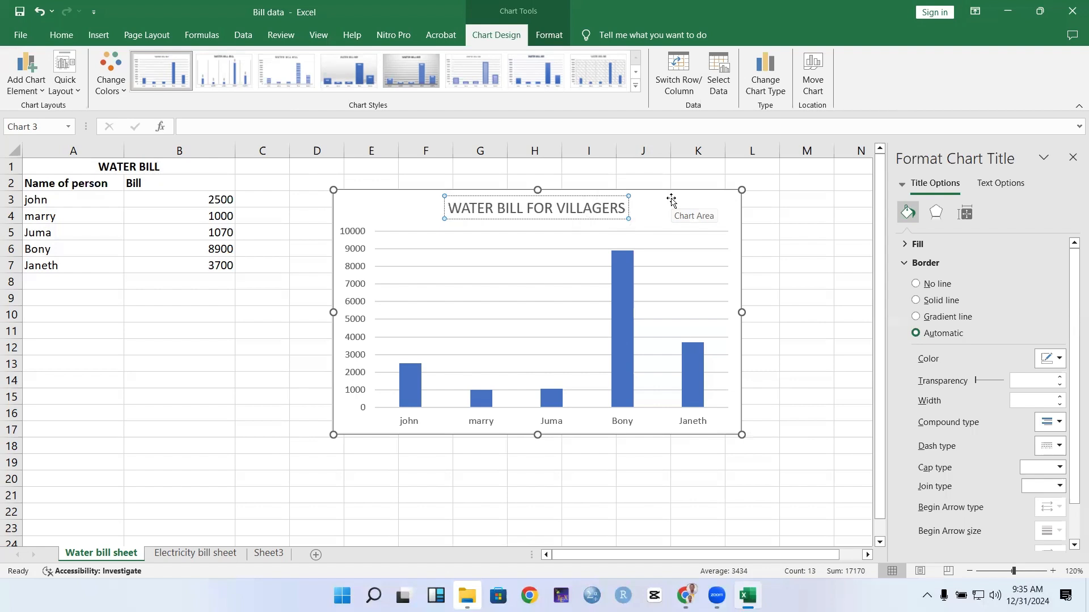
click(671, 200)
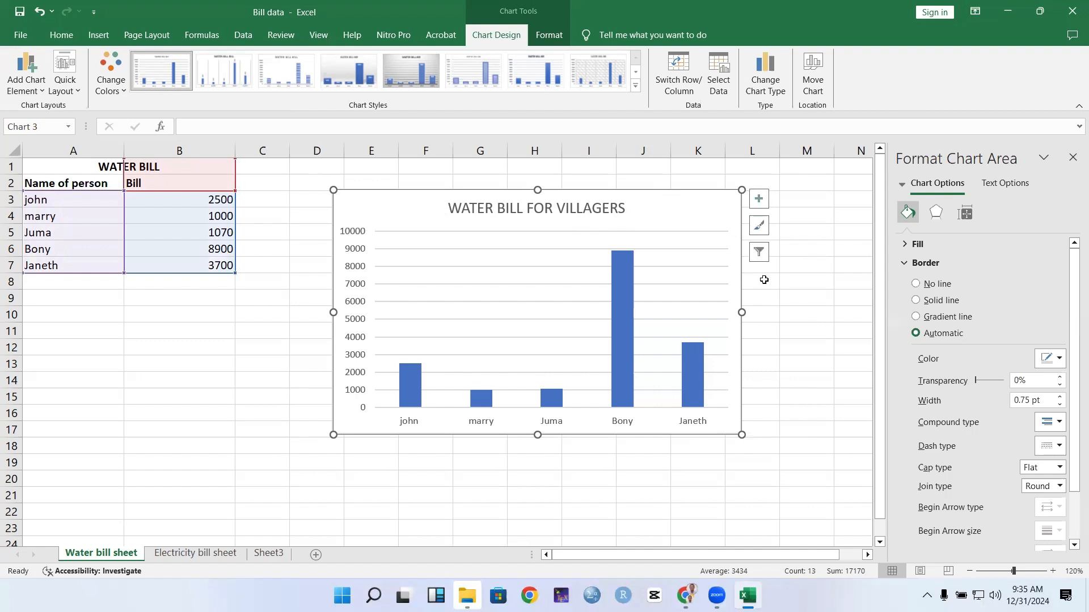
Add axis titles to both axes of the water bill chart
click(763, 203)
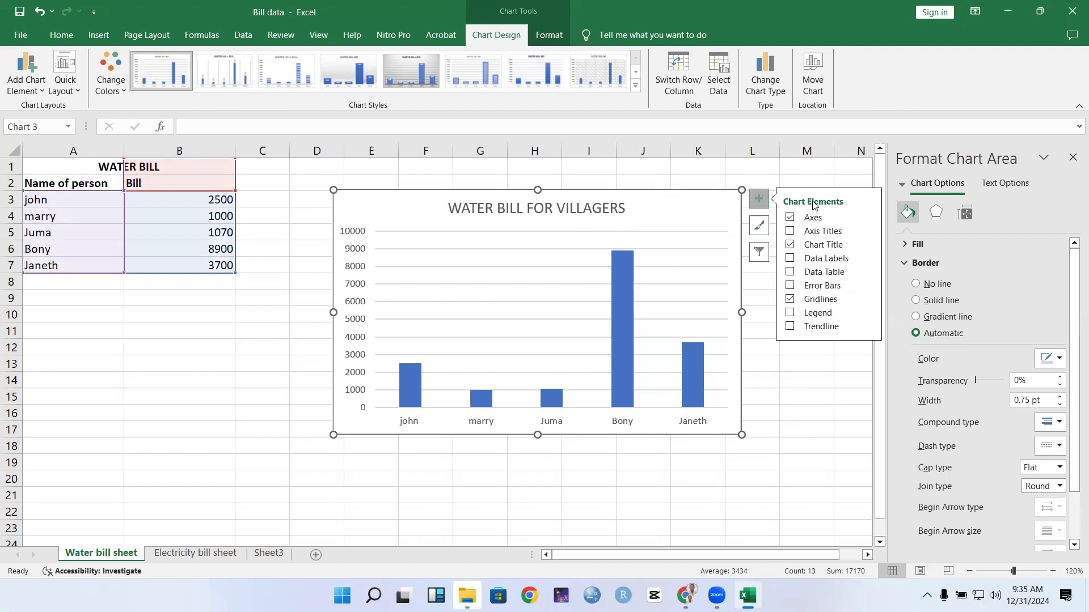
click(820, 233)
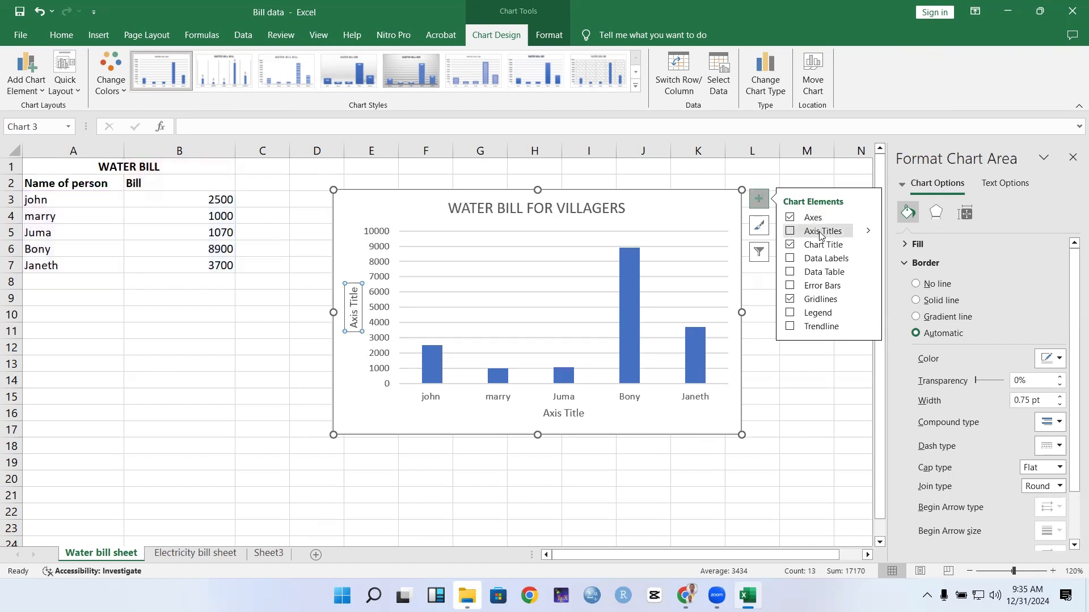
click(820, 233)
click(789, 231)
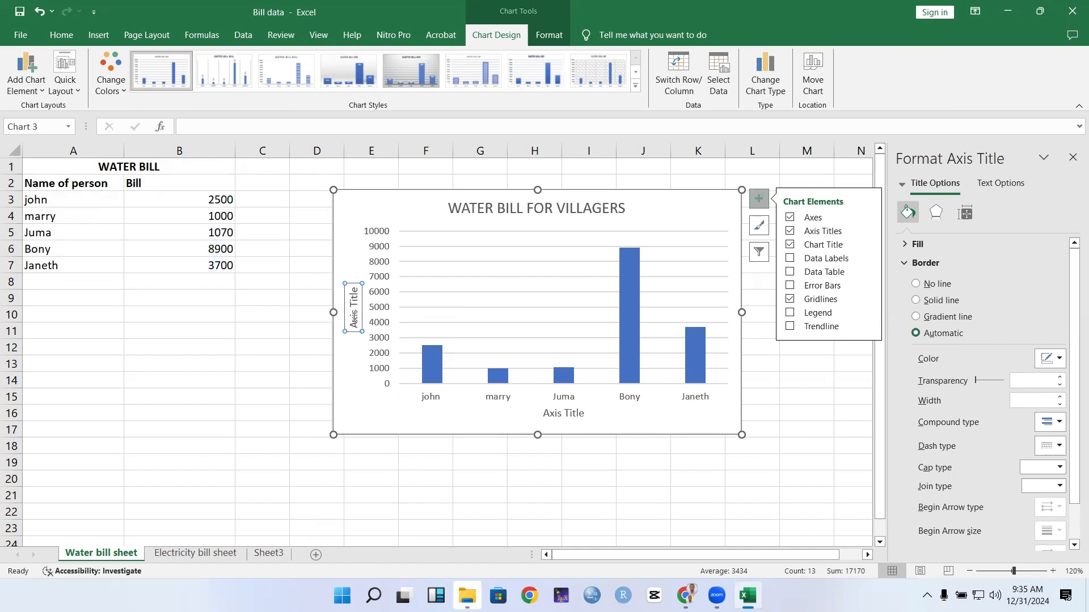
Set the vertical axis title to "Bill in Tsh" and enlarge the chart to reach about column M and row 21
click(354, 318)
key(BackSpace)
key(BackSpace)
key(BackSpace)
key(BackSpace)
key(BackSpace)
key(BackSpace)
key(BackSpace)
key(BackSpace)
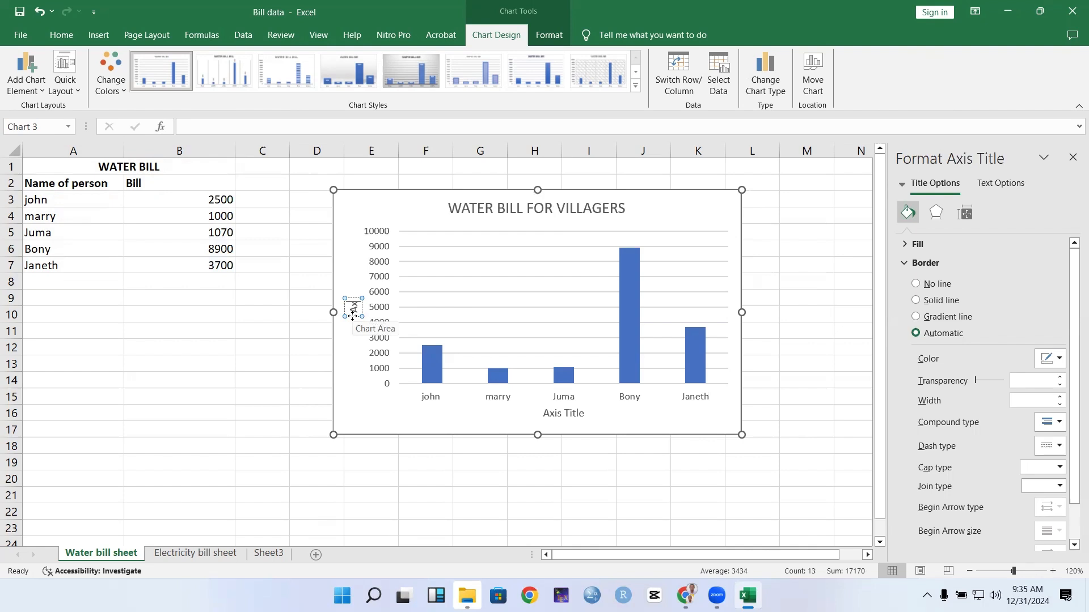
key(BackSpace)
key(BackSpace)
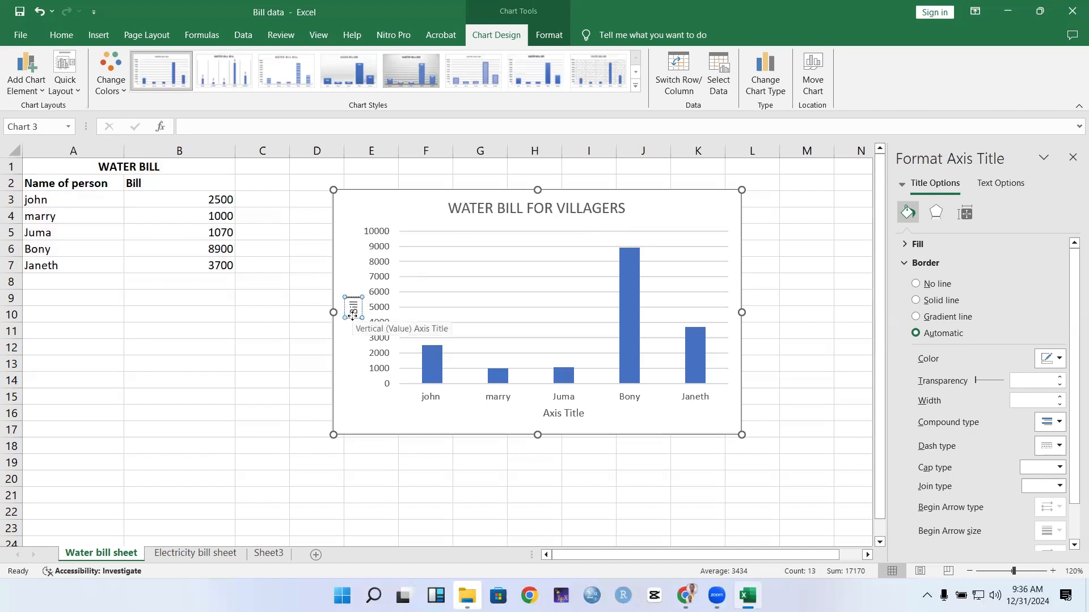
text(Bill in)
text(Tsh)
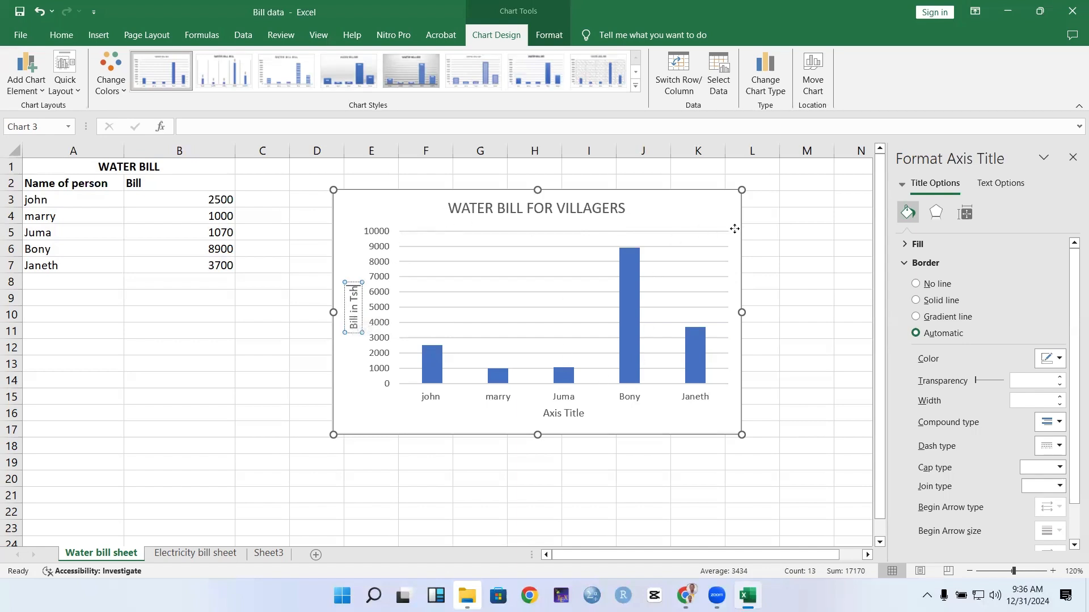
click(735, 230)
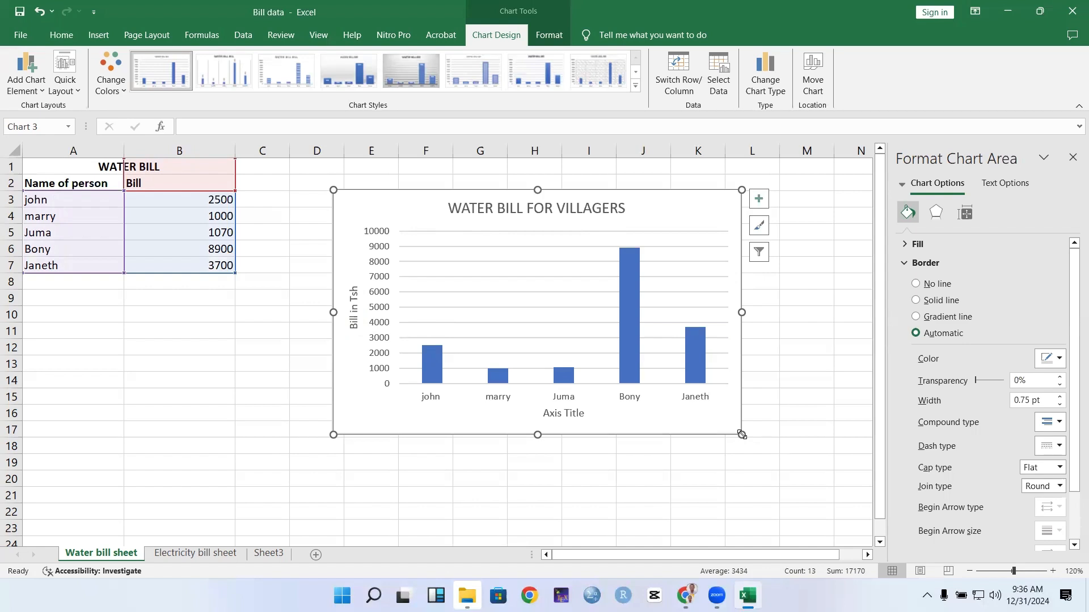
drag(741, 435, 817, 506)
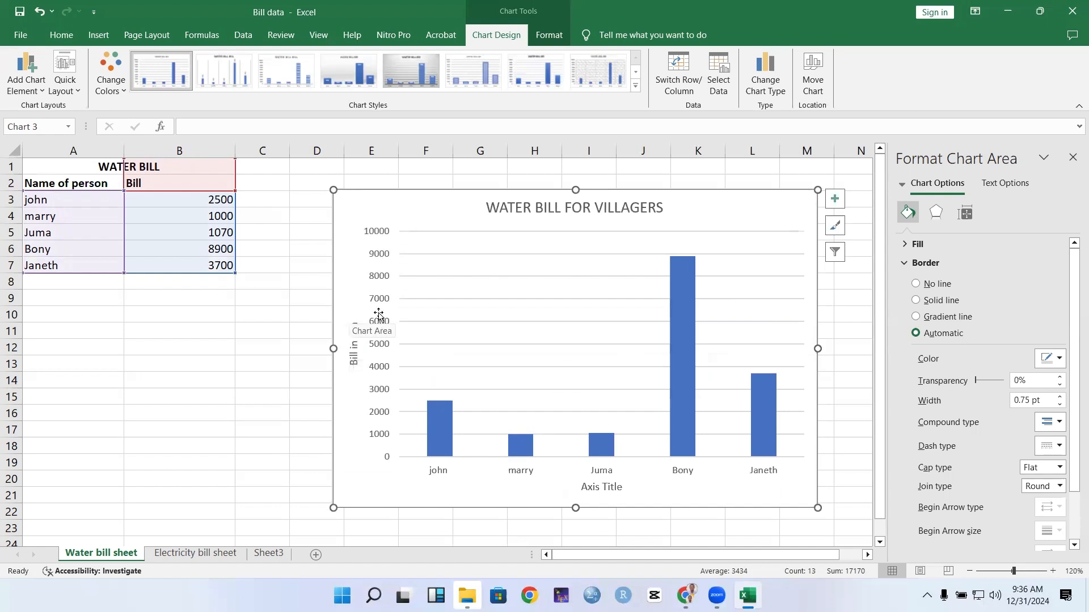
Replace the horizontal axis title's placeholder text with "Villager"
click(607, 487)
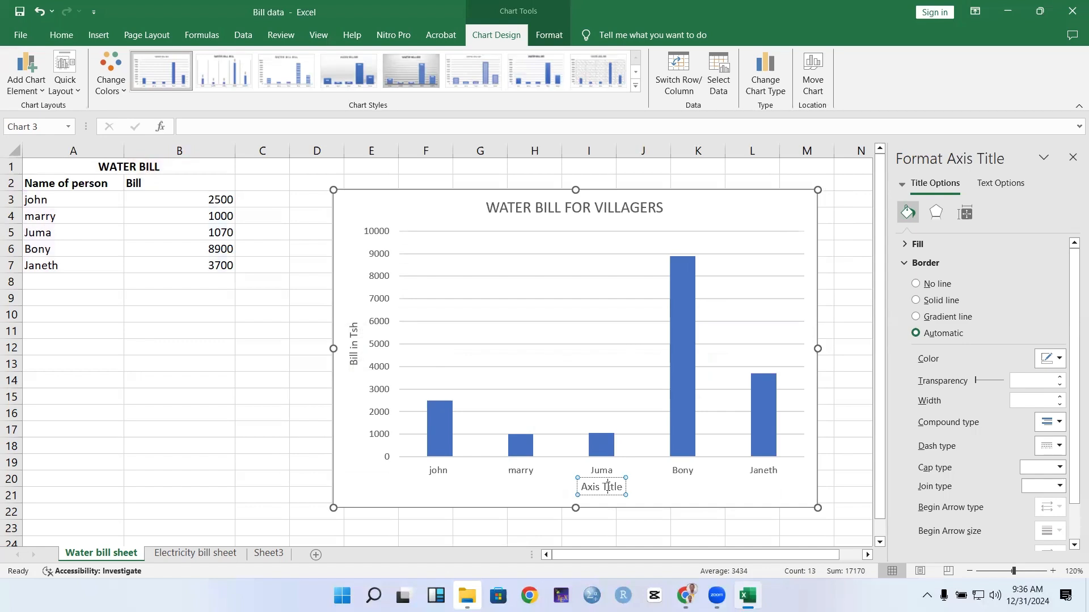
key(BackSpace)
key(BackSpace)
key(BackSpace)
key(BackSpace)
key(BackSpace)
key(BackSpace)
key(BackSpace)
key(BackSpace)
key(BackSpace)
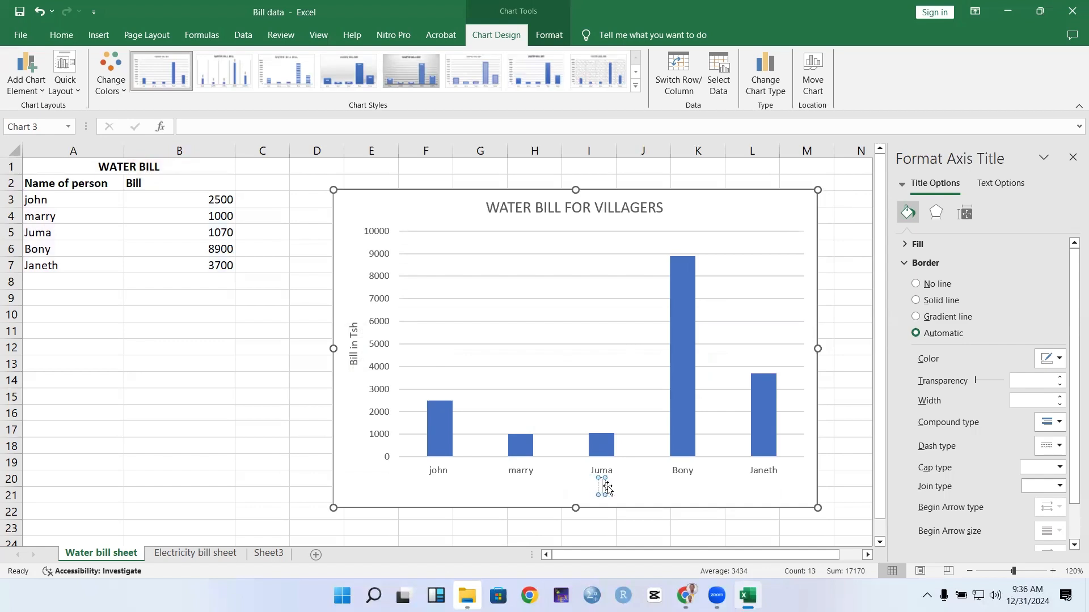
text(Villager)
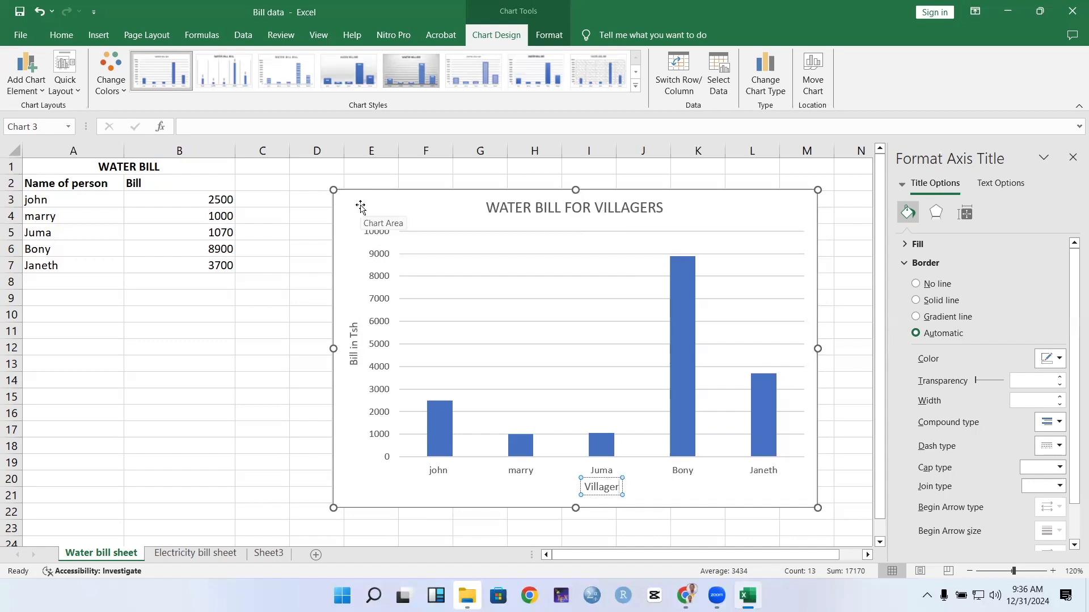
click(656, 204)
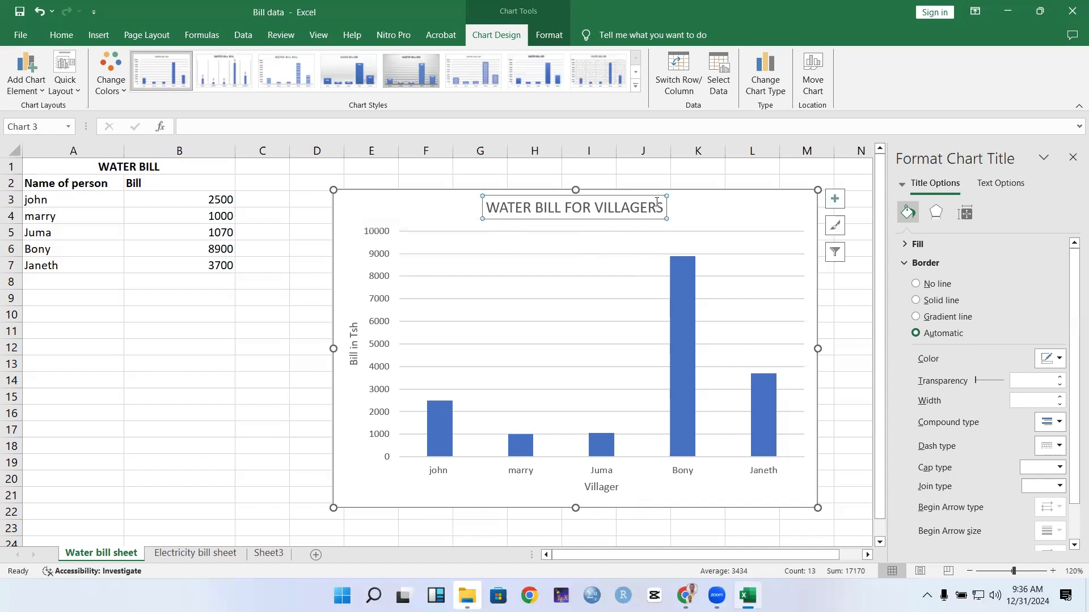
click(712, 218)
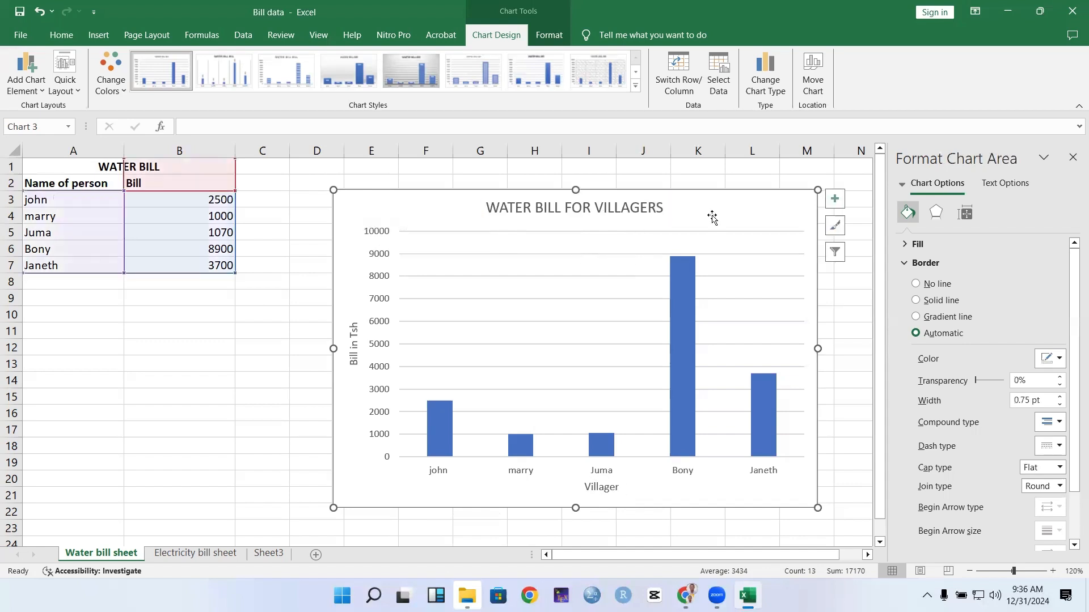
Select the column series, close its formatting options and add data labels showing each bill value
mouse_move(432, 450)
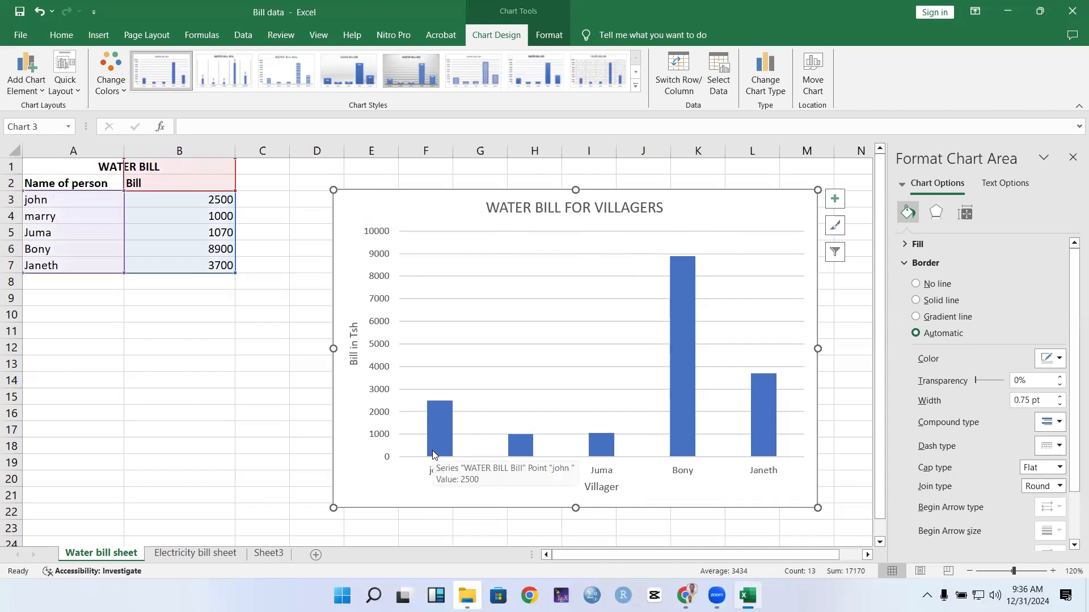
click(441, 422)
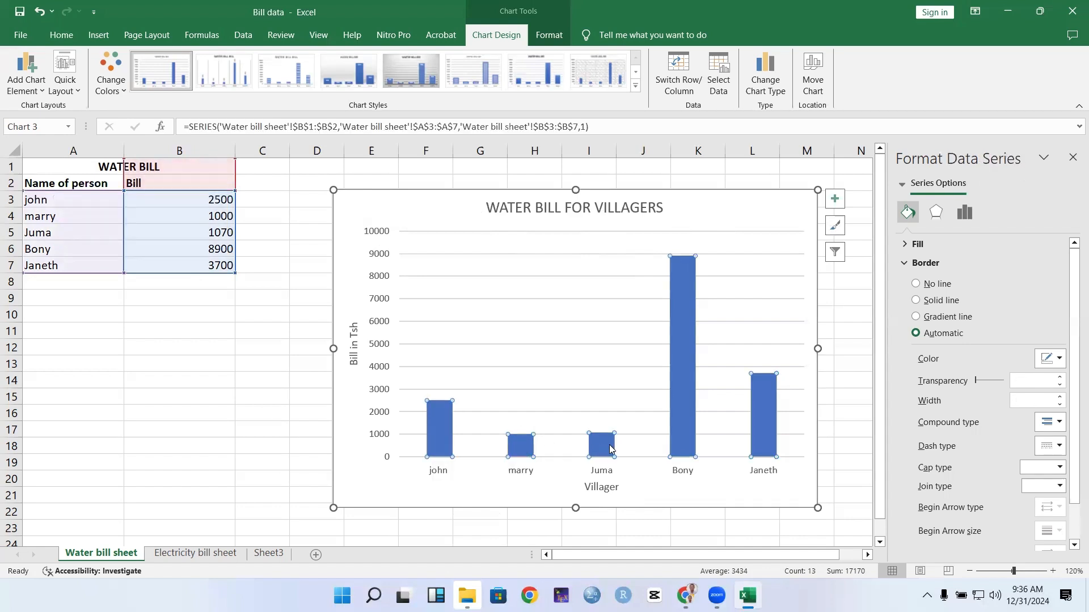
click(1072, 159)
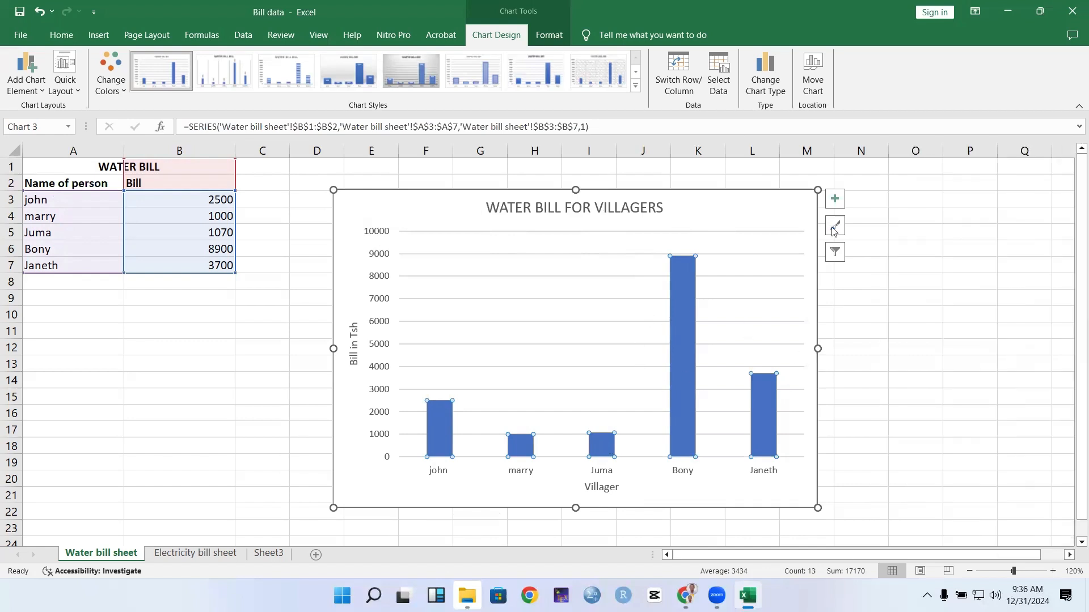
click(836, 202)
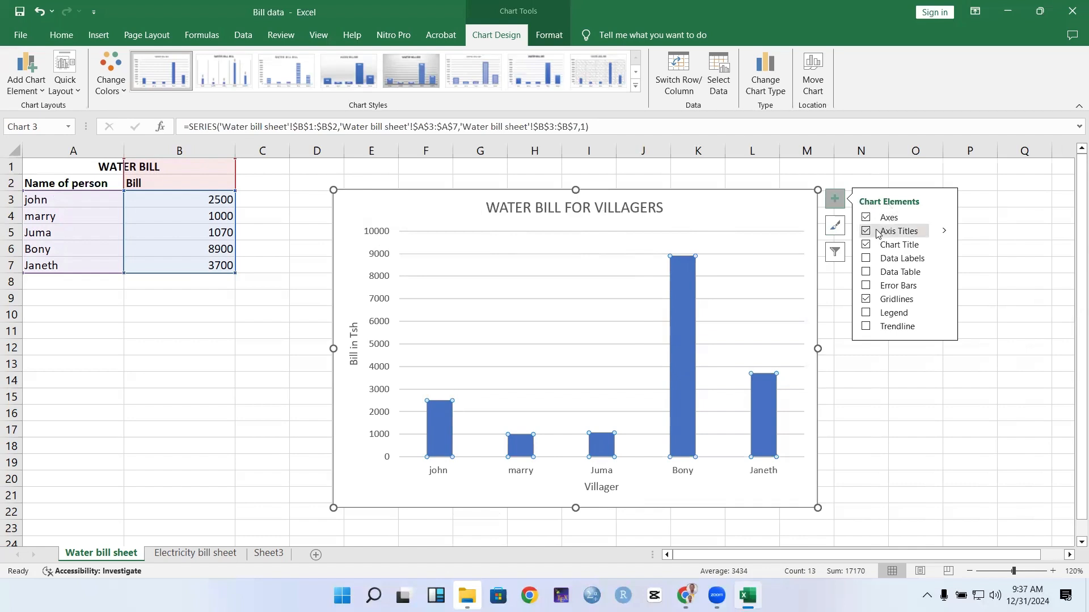
click(866, 258)
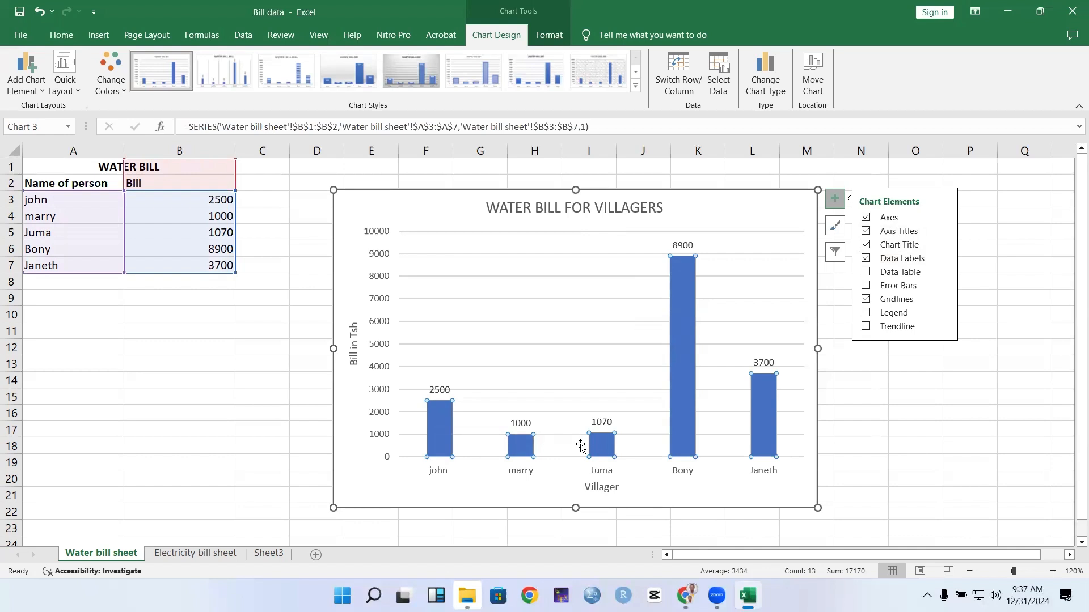
Select only the first column of the water bill chart and give it a solid dark red fill
click(439, 419)
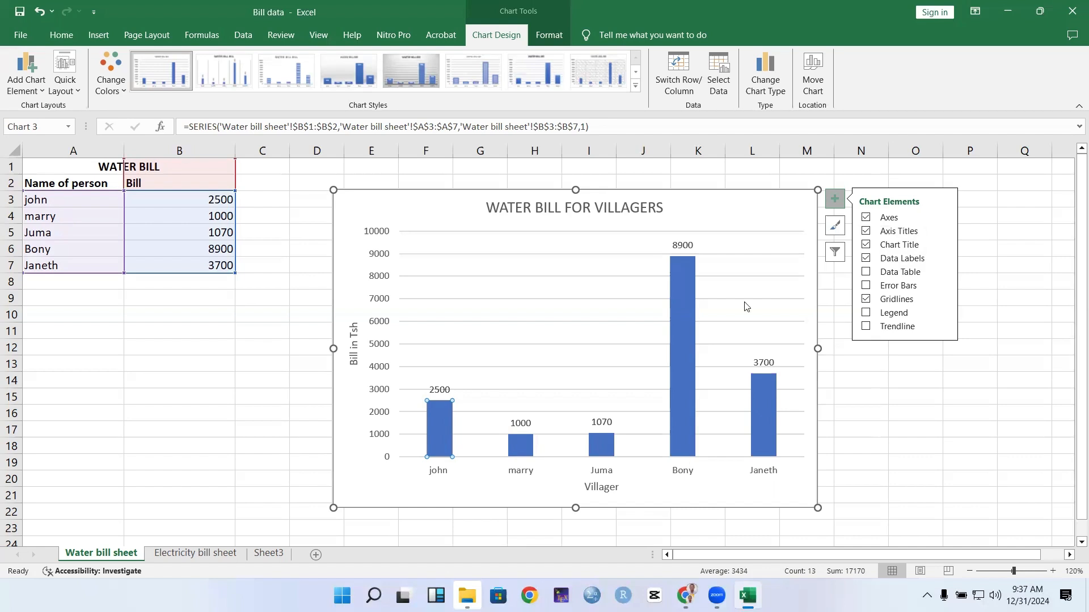
double_click(442, 423)
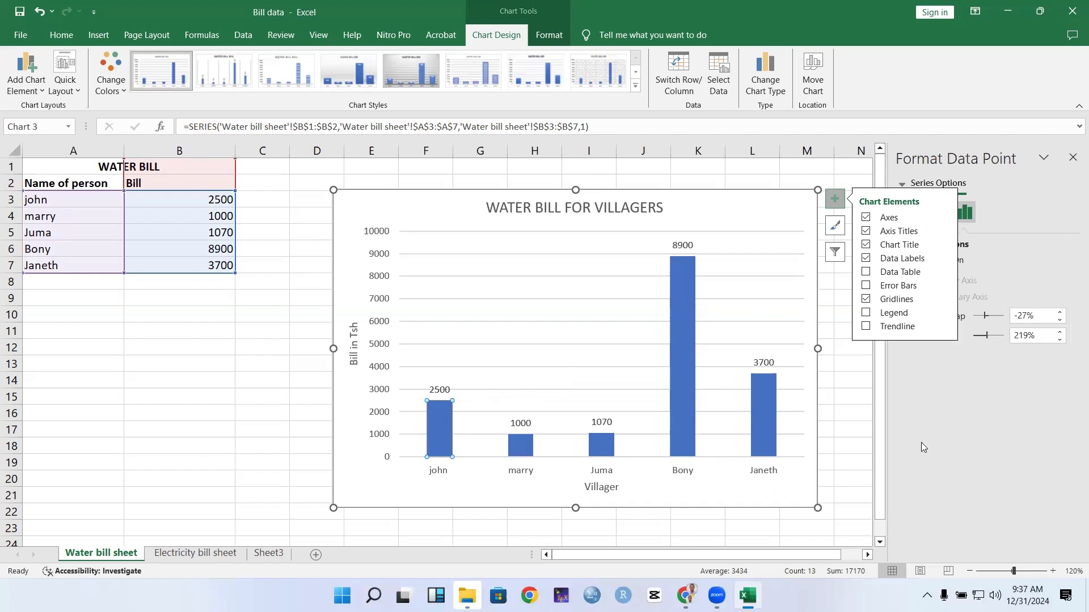
click(834, 199)
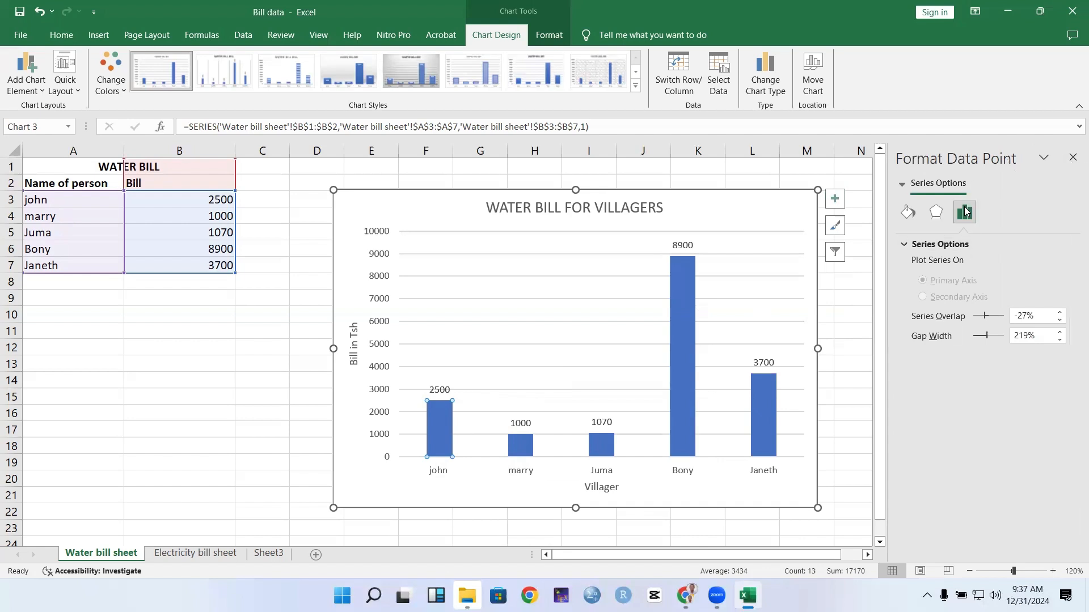
click(936, 218)
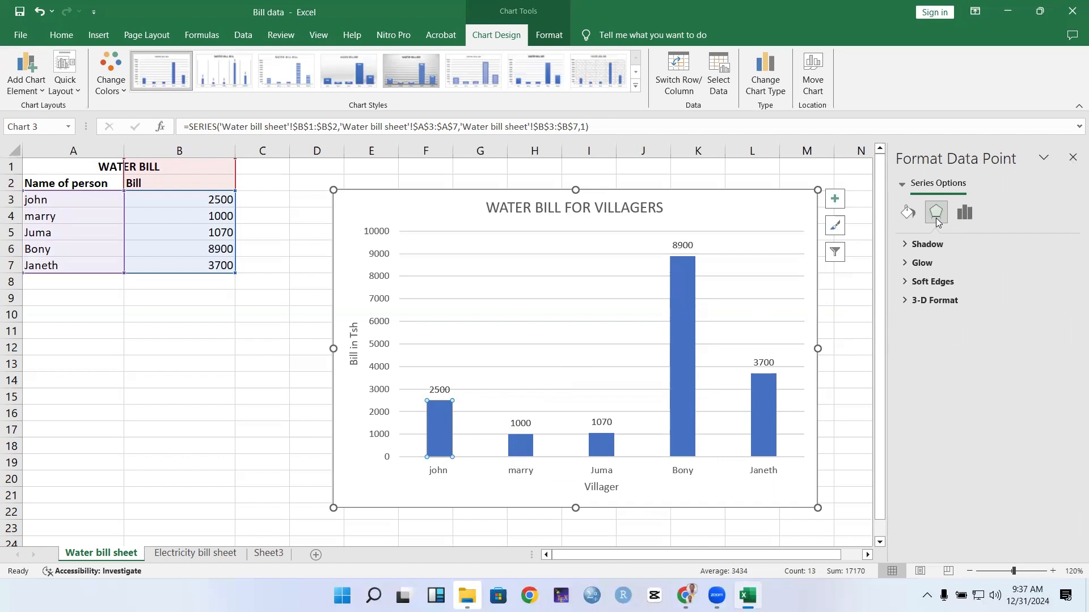
click(907, 220)
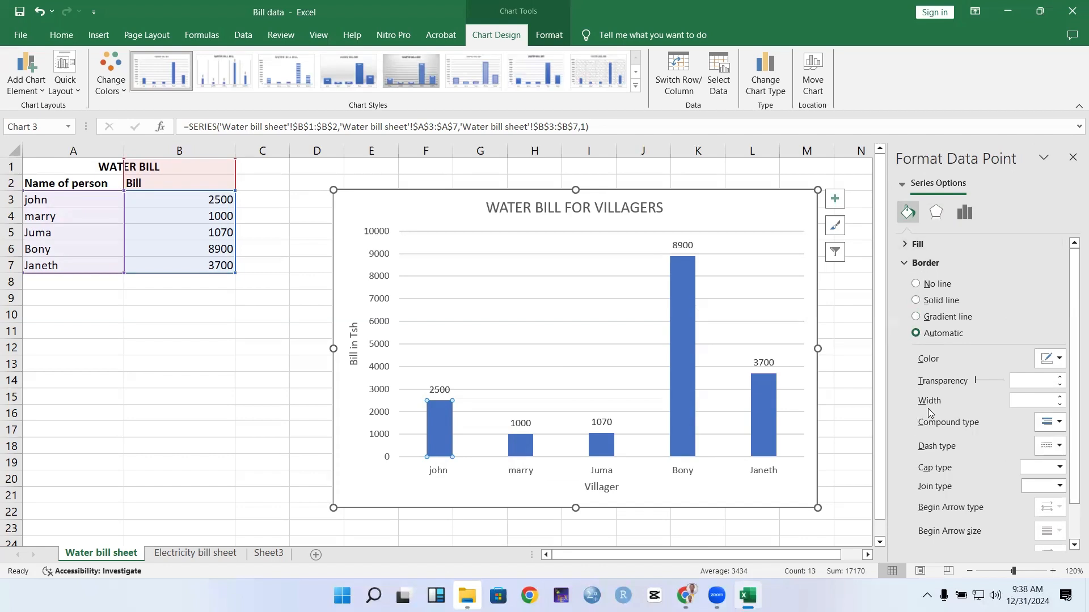
click(906, 244)
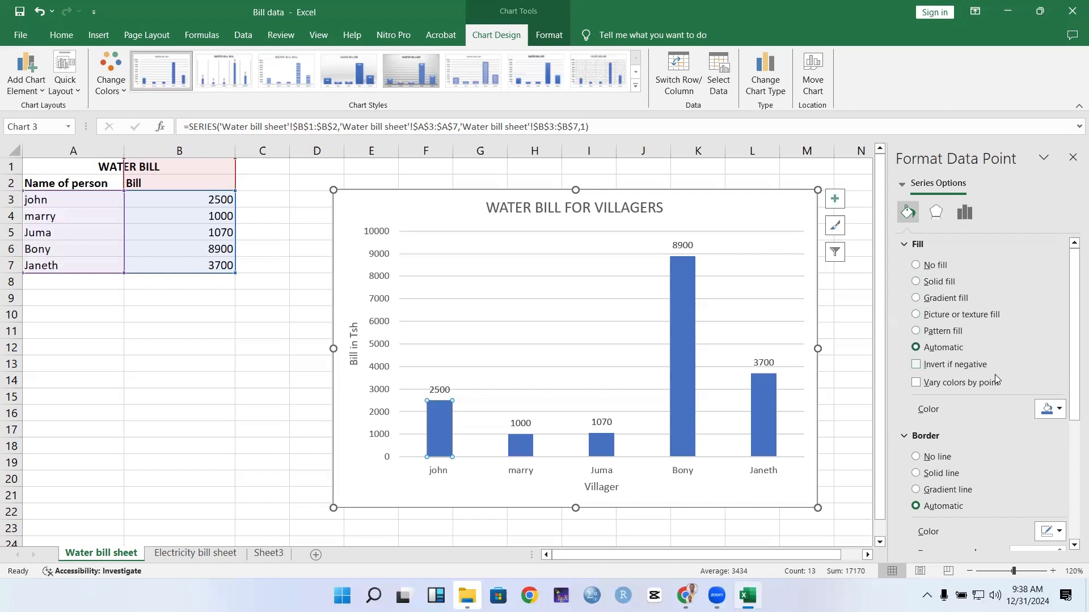
click(1058, 411)
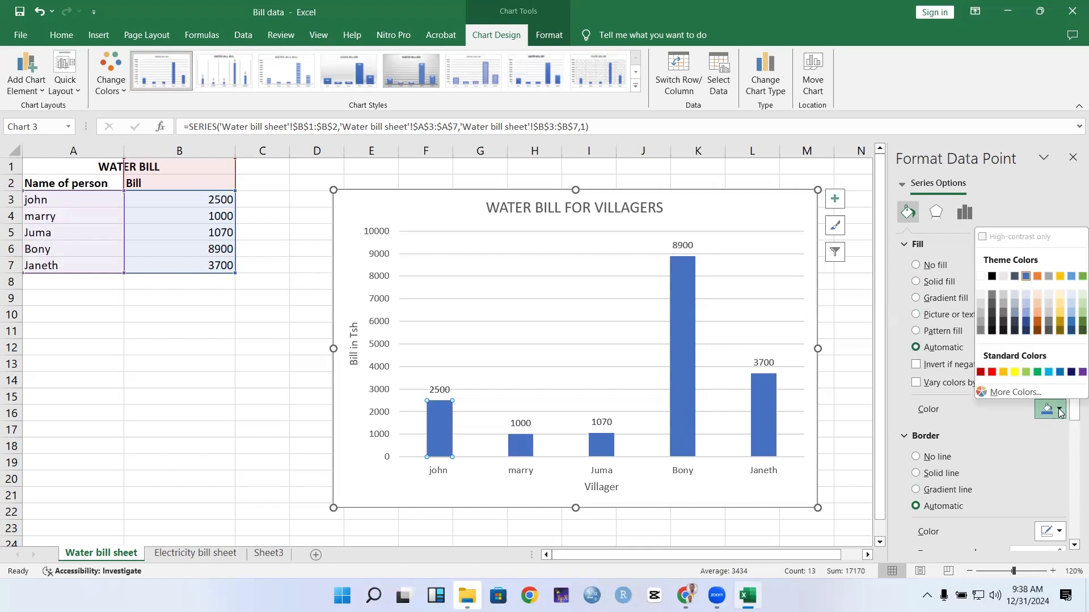
click(980, 373)
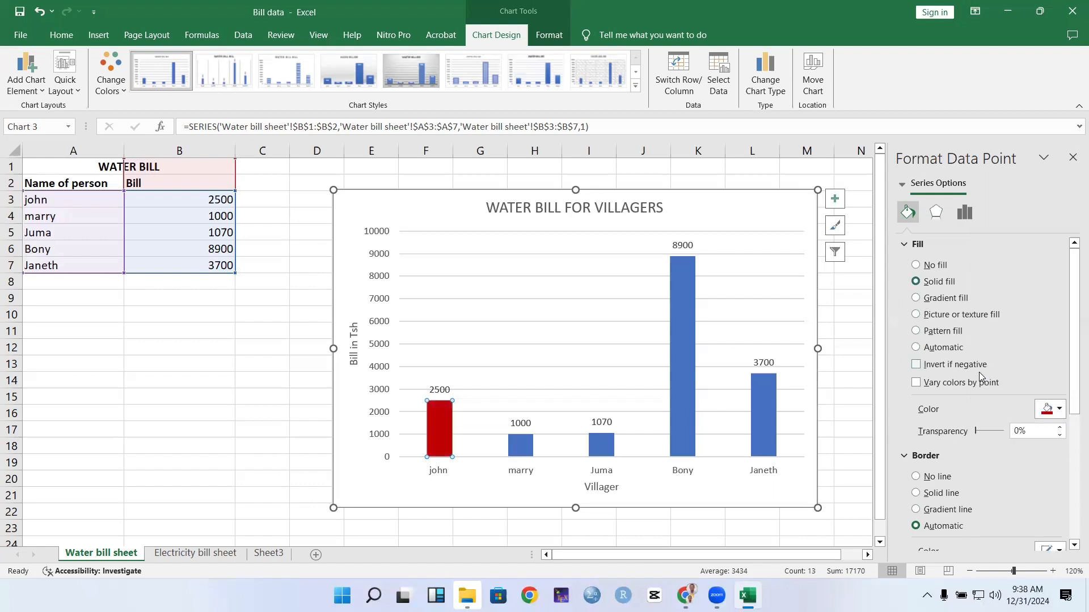
mouse_move(440, 427)
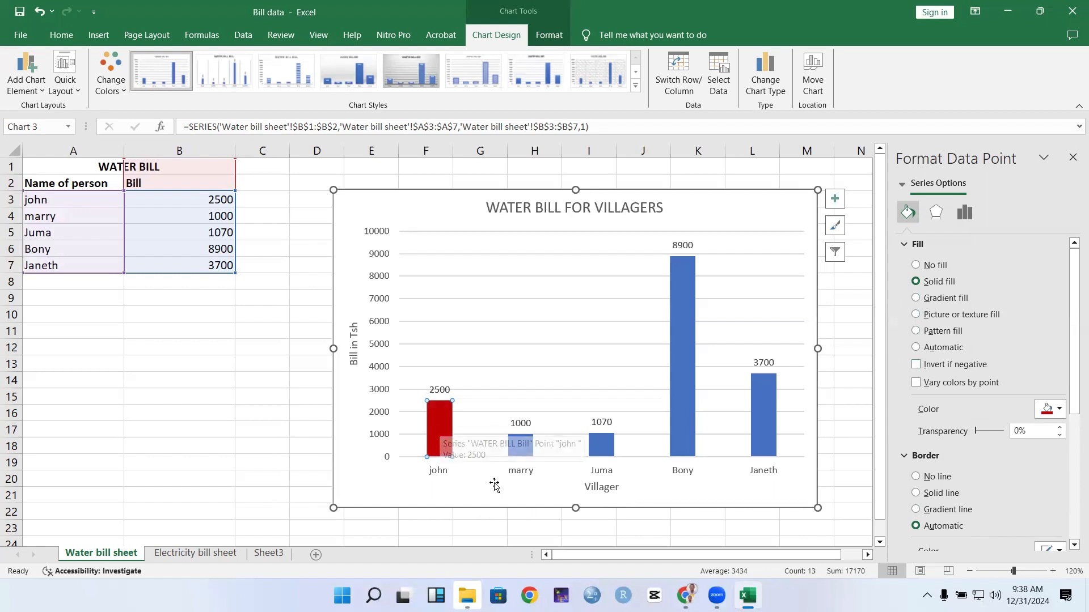
Fill the second column of the chart with purple and the third column with dark blue
click(522, 447)
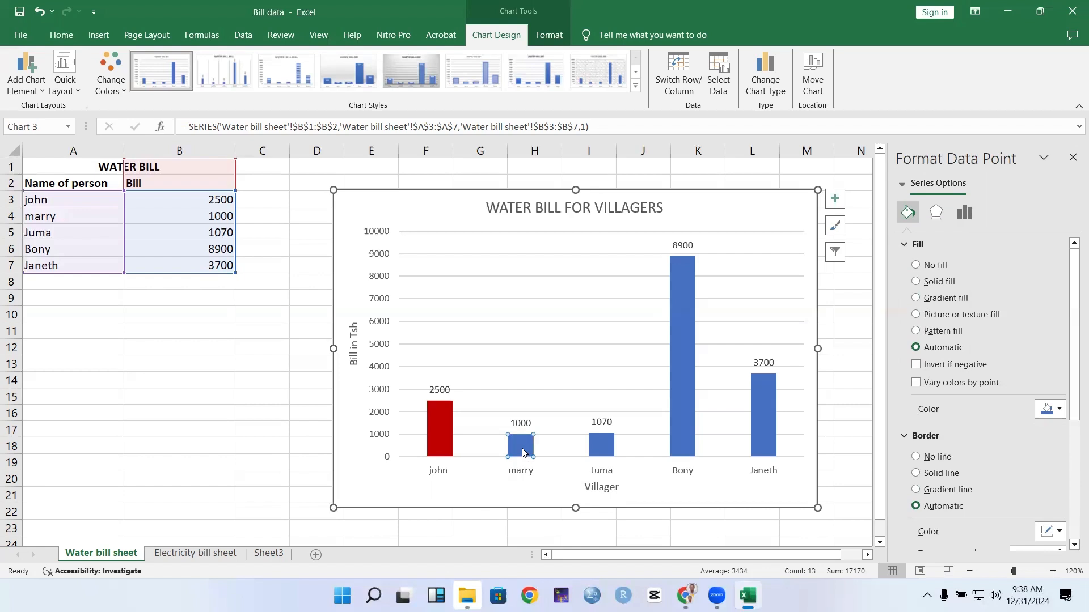
click(1060, 410)
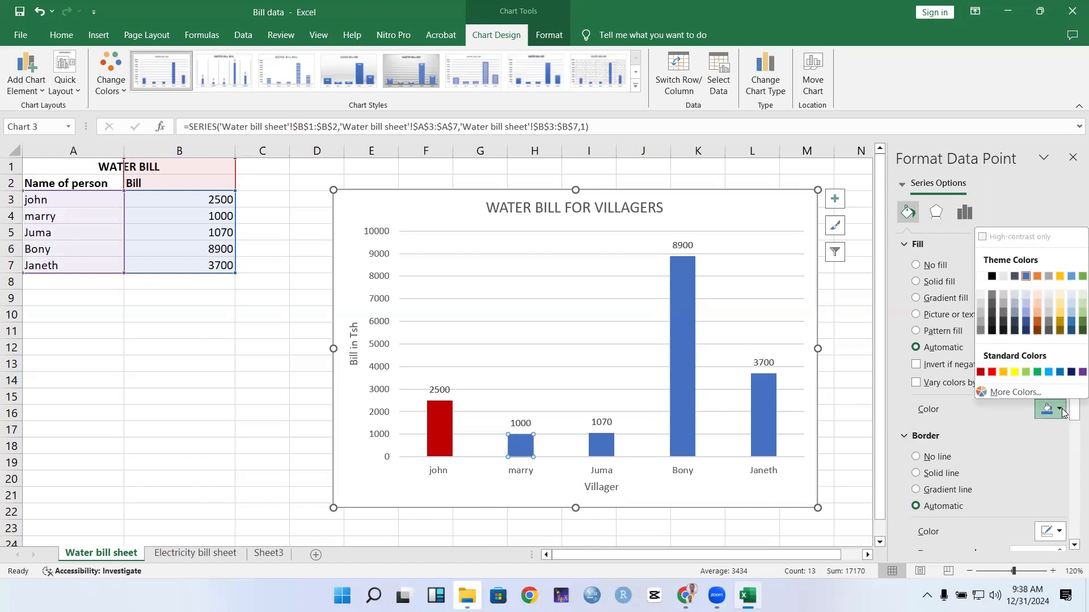
click(1072, 373)
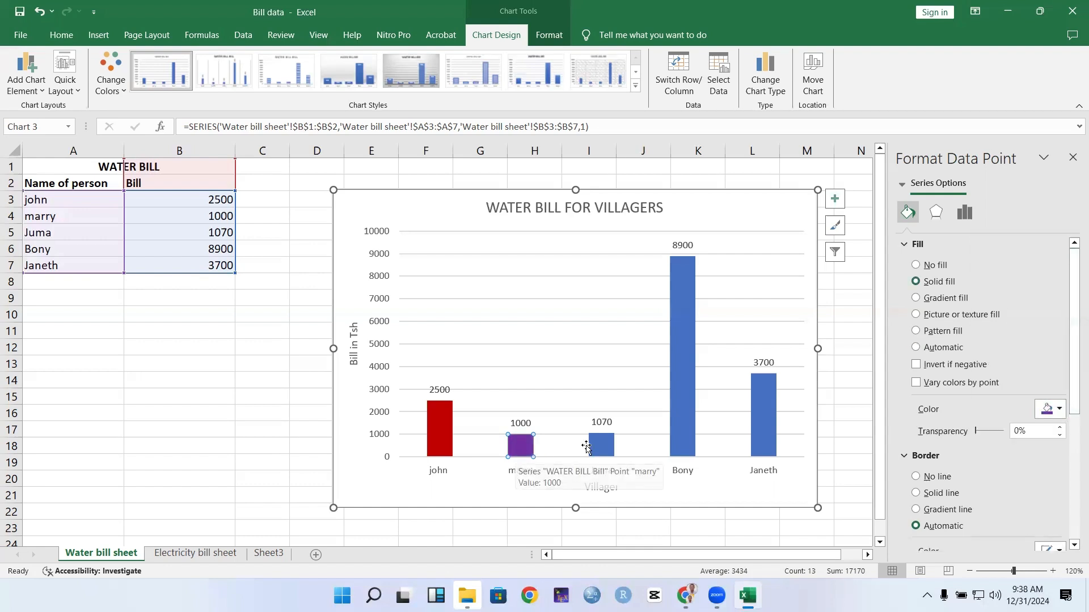
click(605, 448)
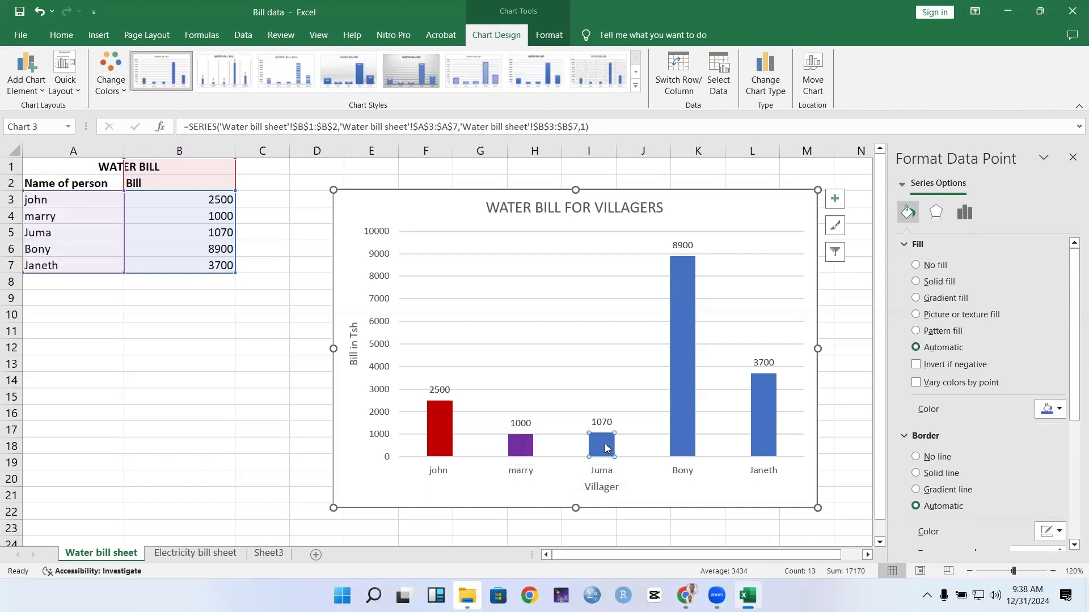
click(1058, 411)
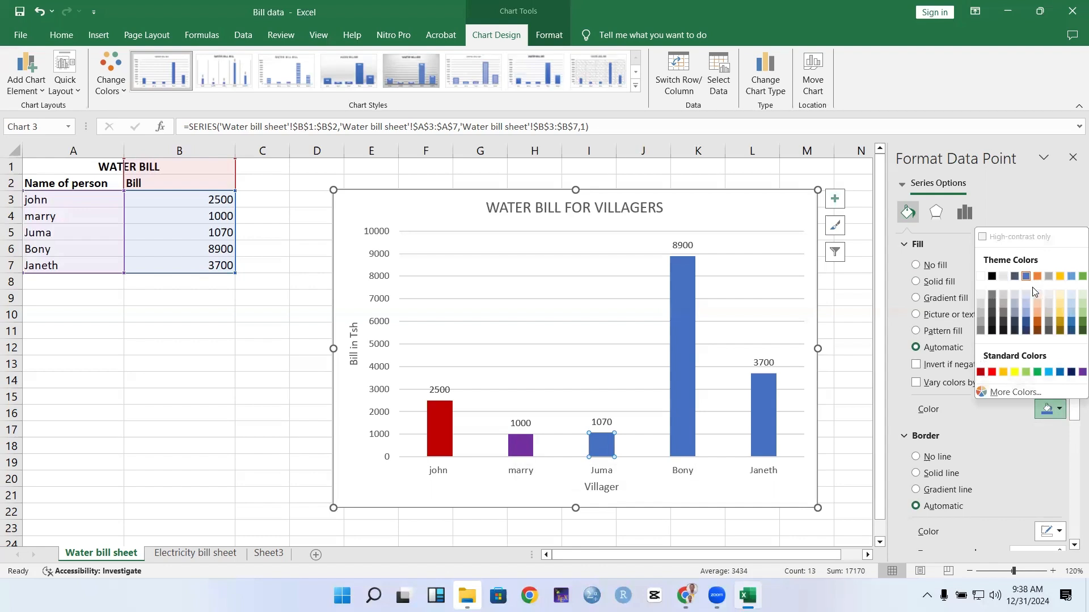
click(1025, 331)
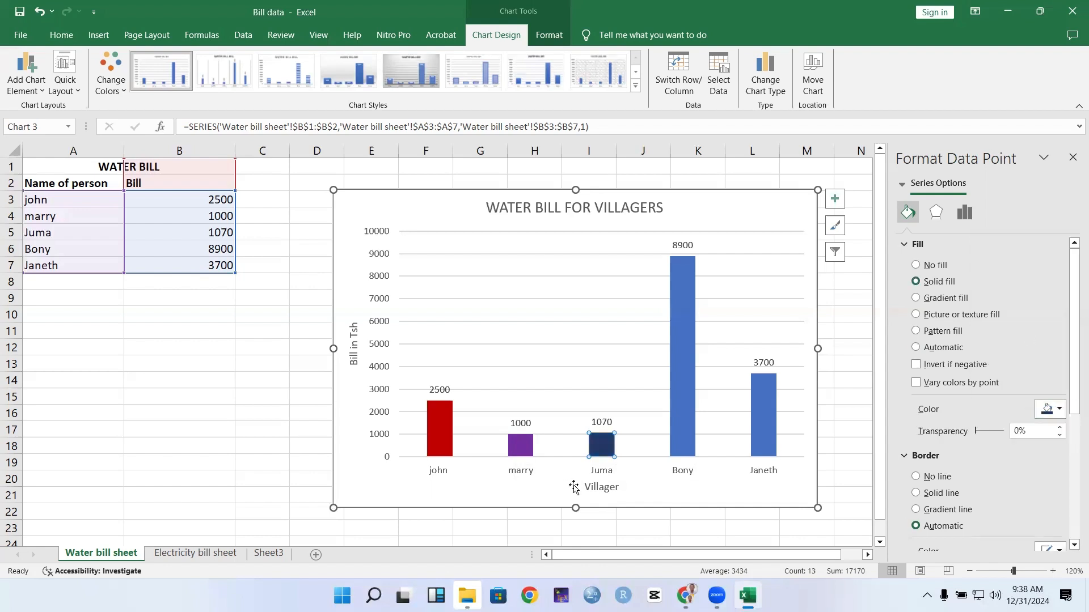
Fill the fourth column with dark green and the fifth with near-black, finishing the data point formatting
click(684, 412)
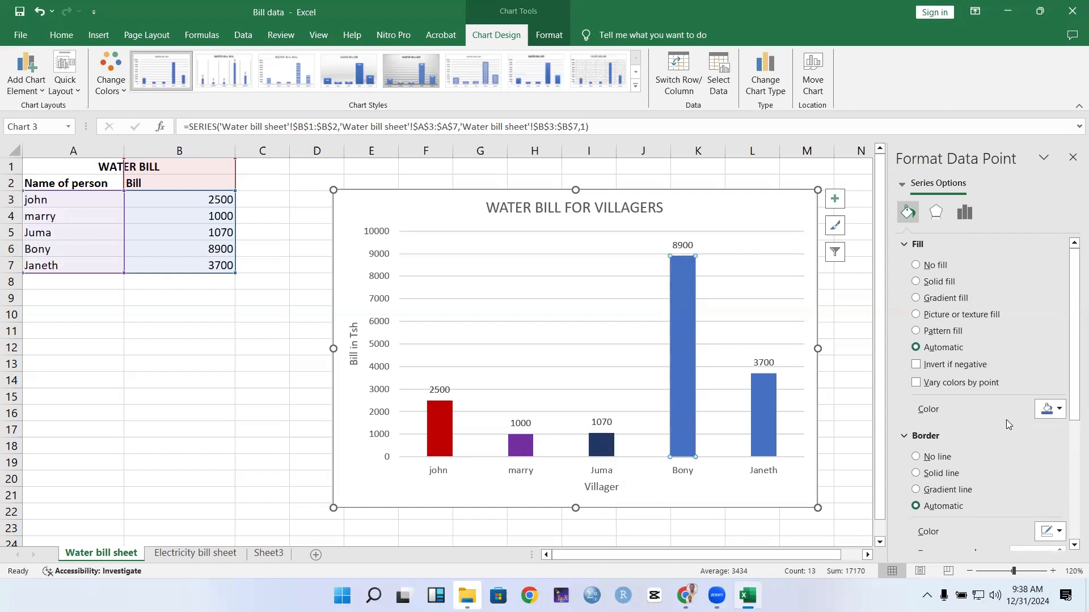
click(1059, 411)
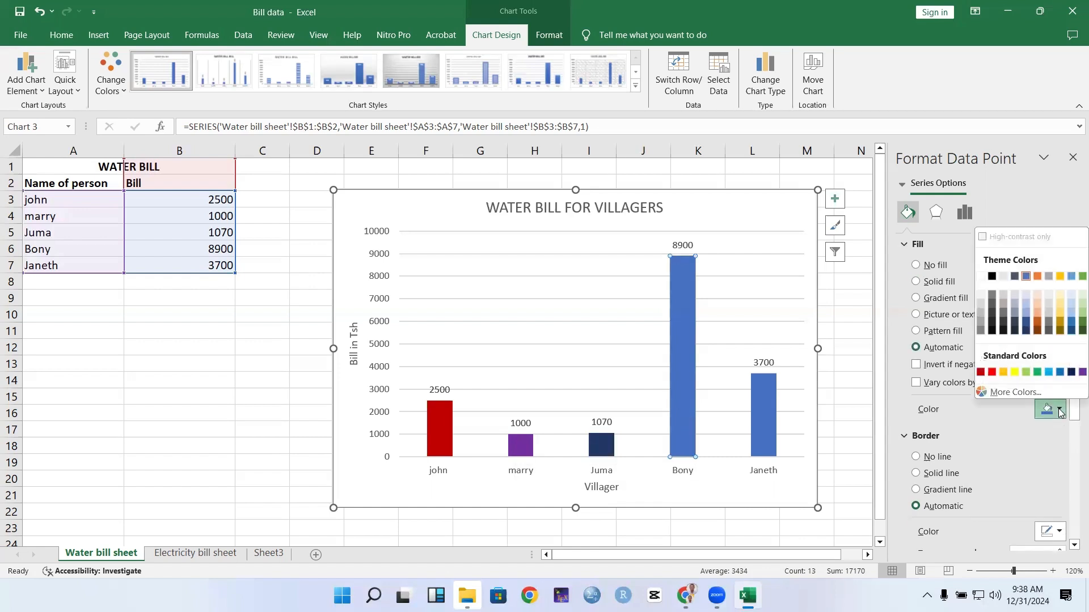
click(1073, 322)
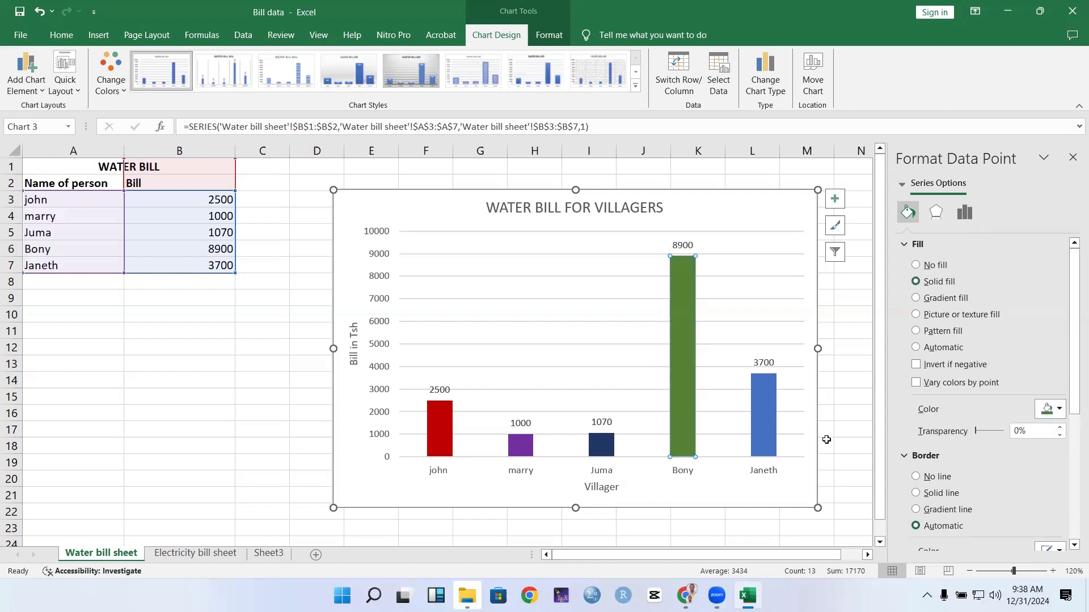
click(761, 430)
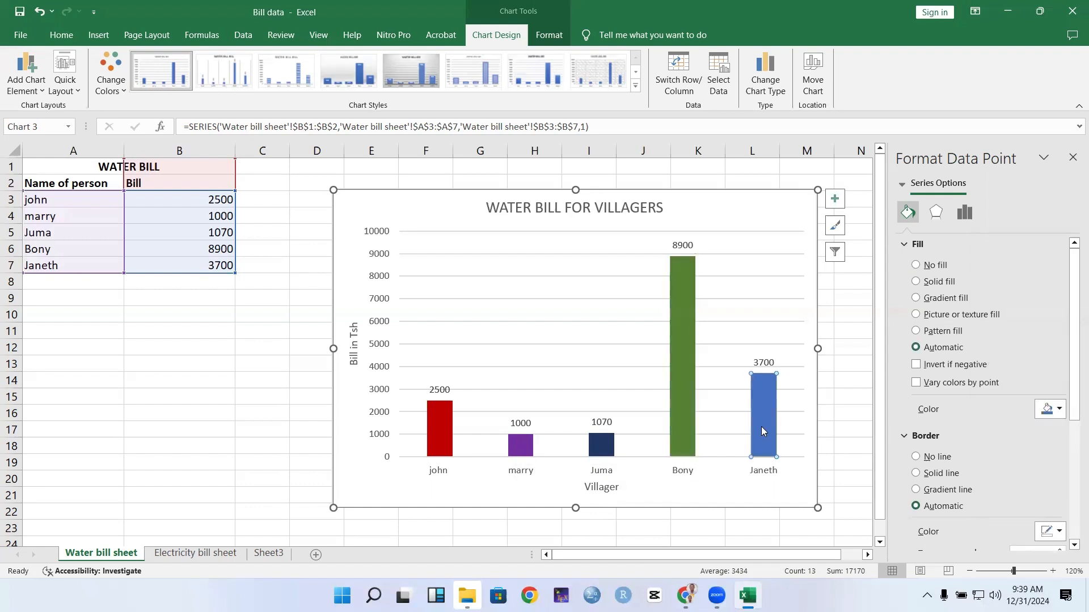
click(1059, 411)
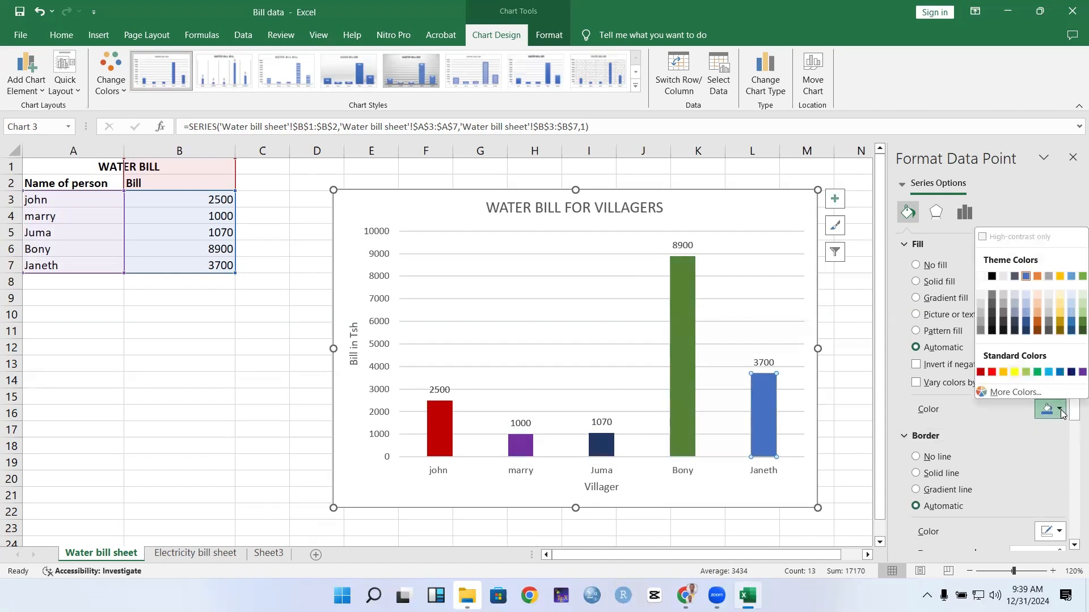
click(992, 323)
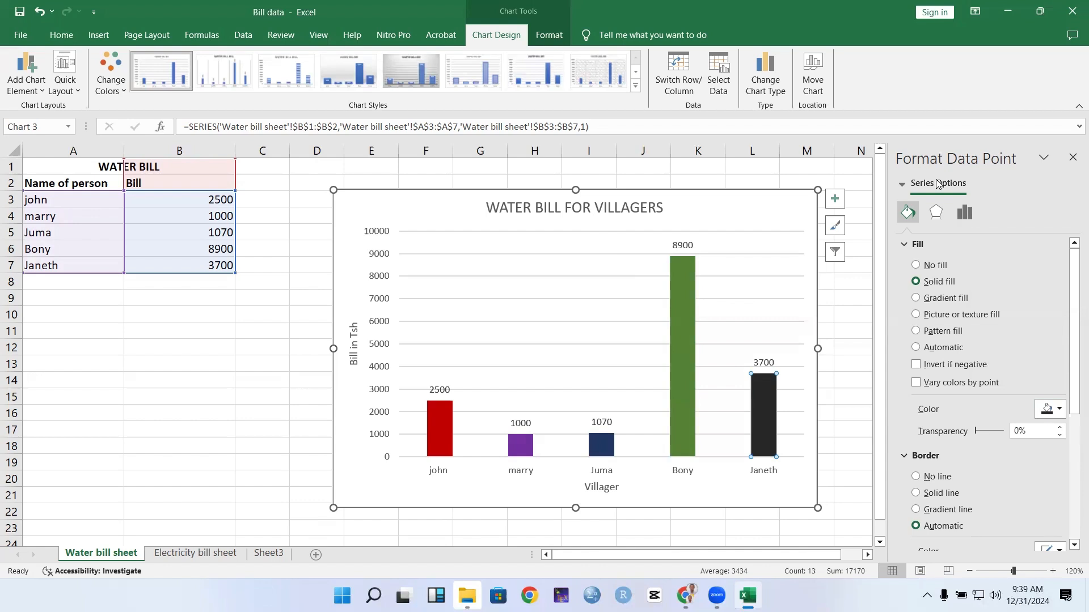
click(1072, 157)
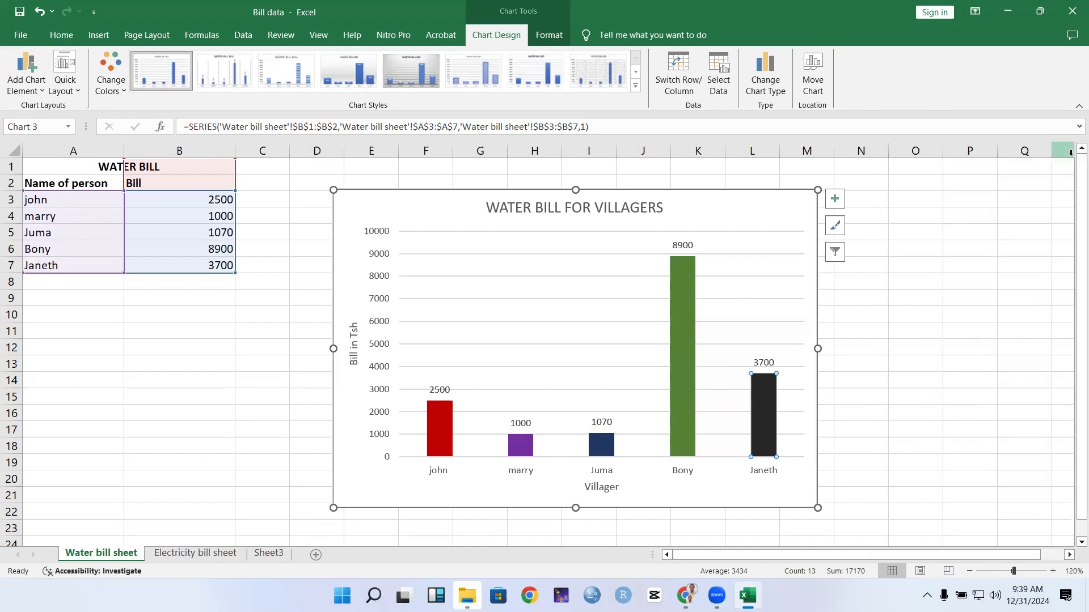
Add error bars to the chart's columns and deselect the chart
click(834, 198)
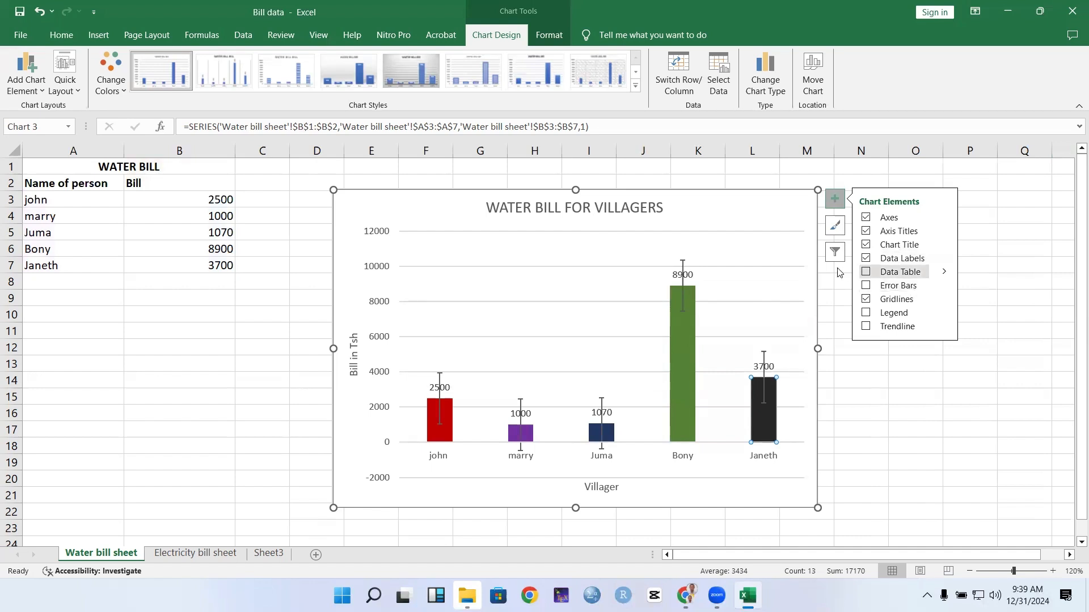
click(865, 287)
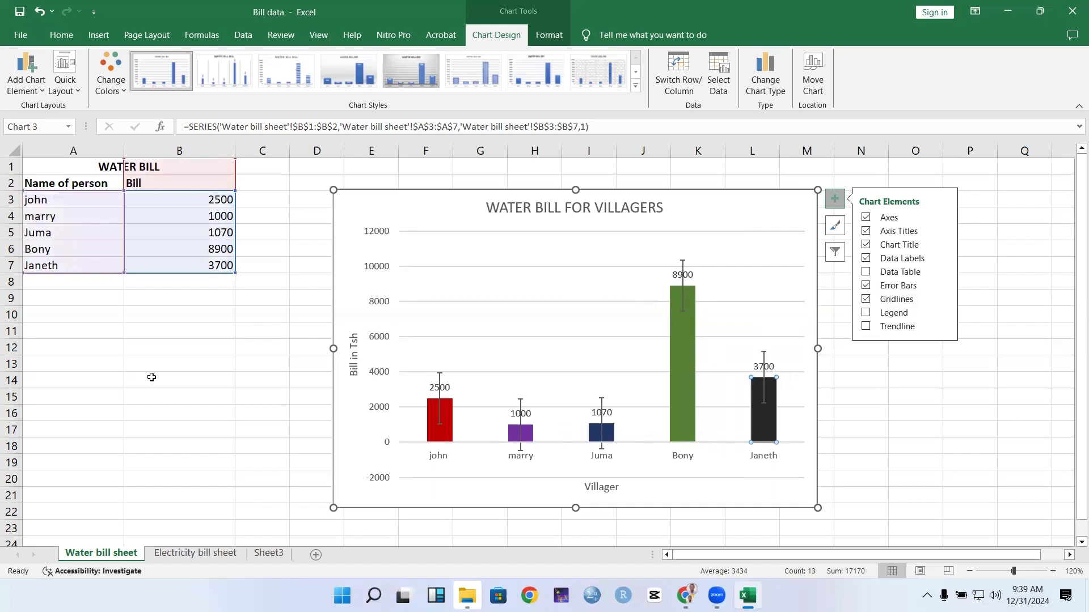
click(152, 377)
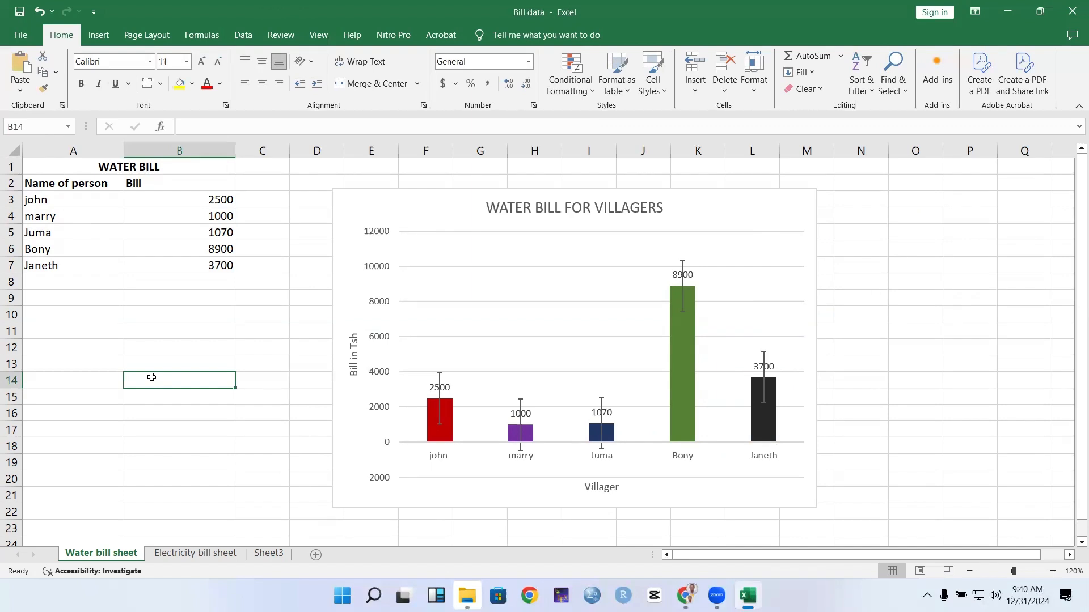
Search the computer for "word" and launch the Word app
click(373, 595)
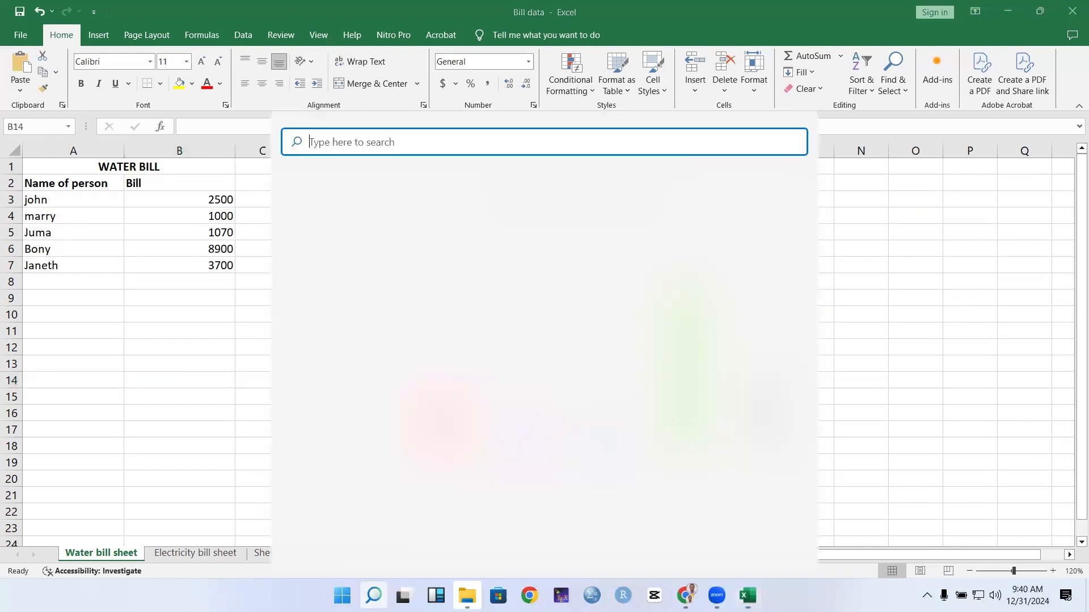
text(word)
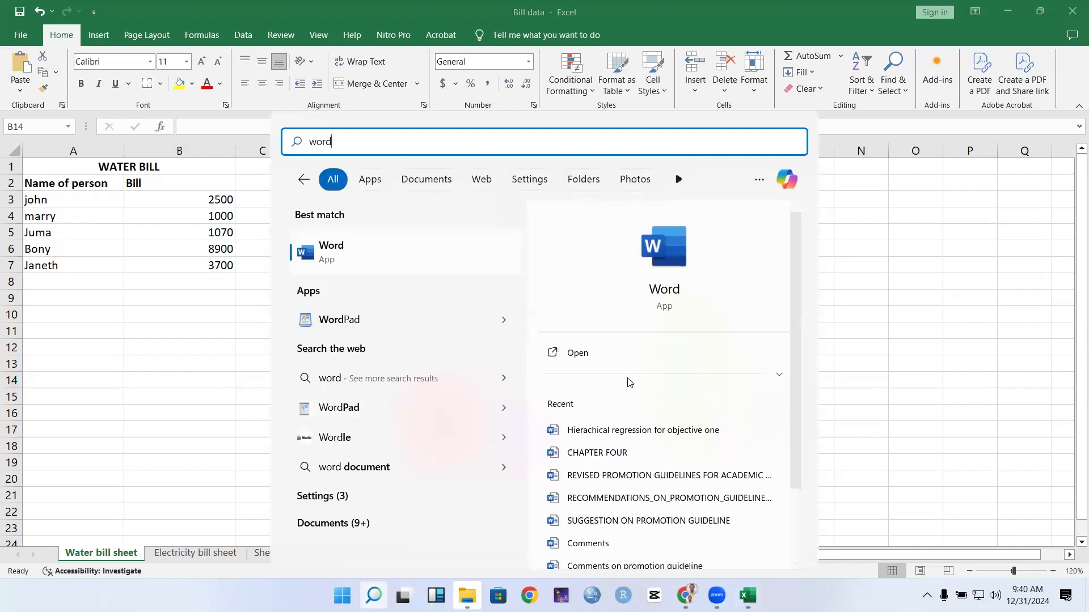
click(678, 234)
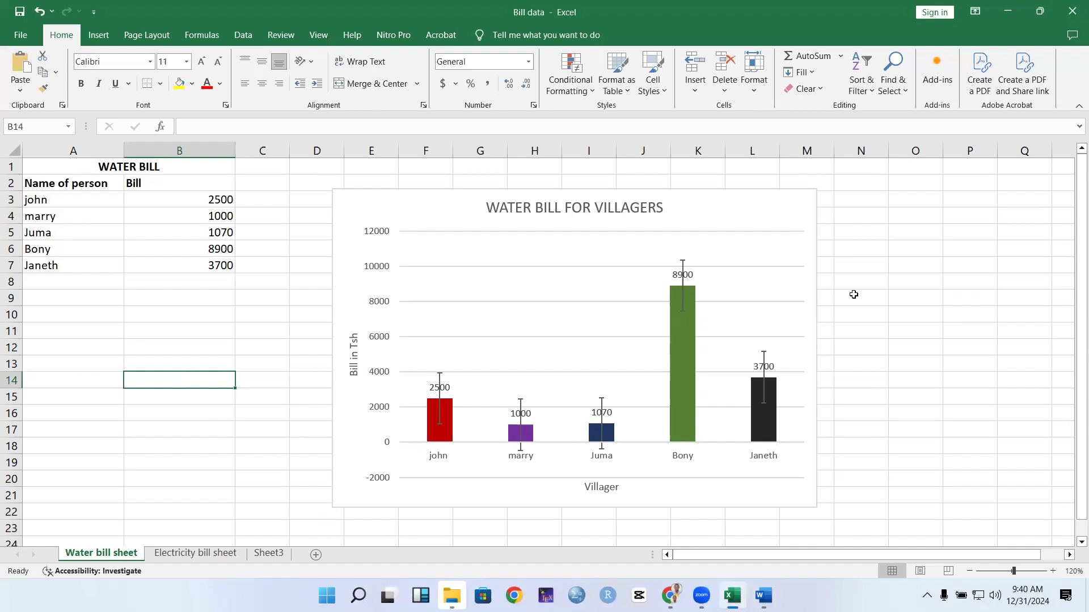
Select the whole water bill chart in the Excel sheet and cut it to the clipboard
click(862, 246)
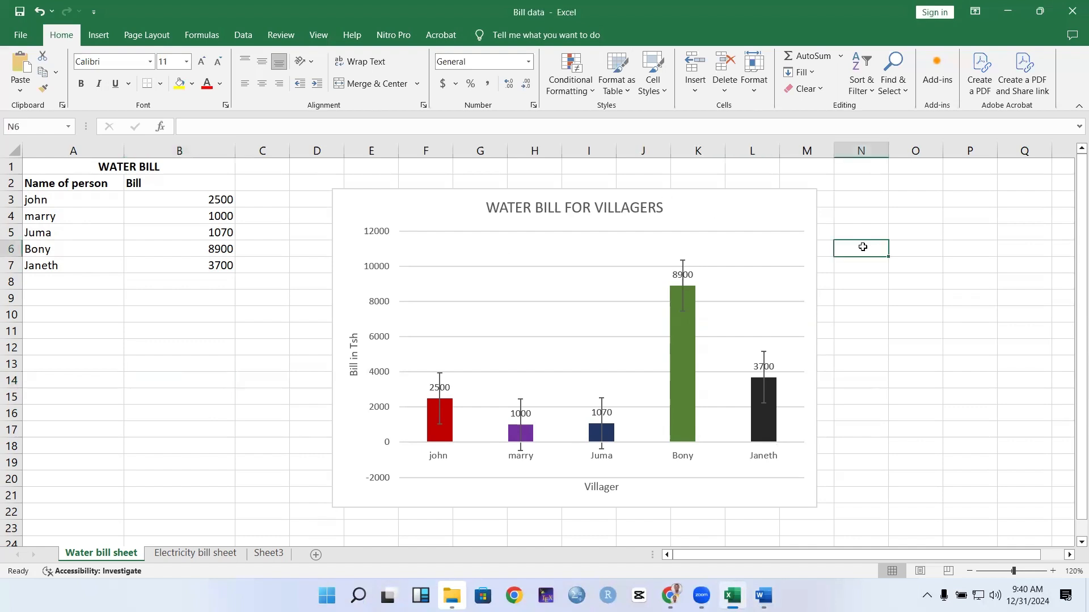
click(360, 206)
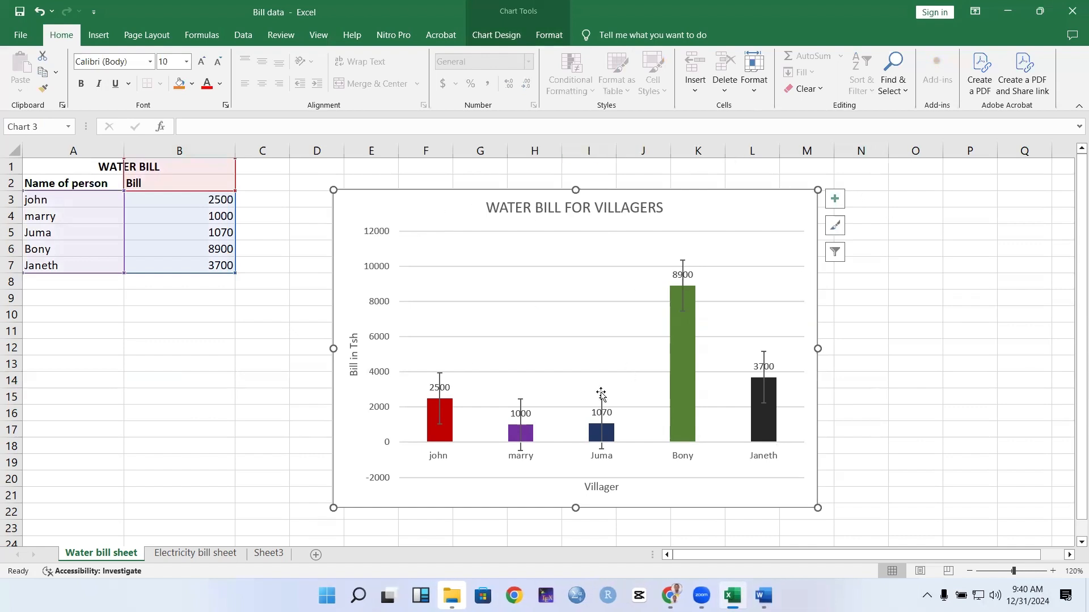
right_click(371, 208)
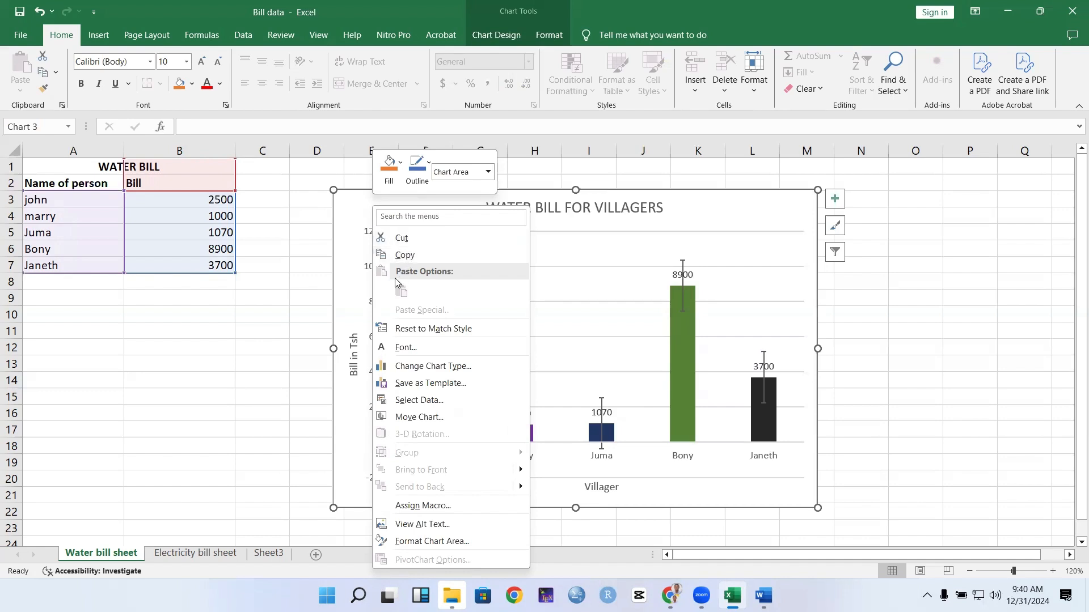
click(406, 237)
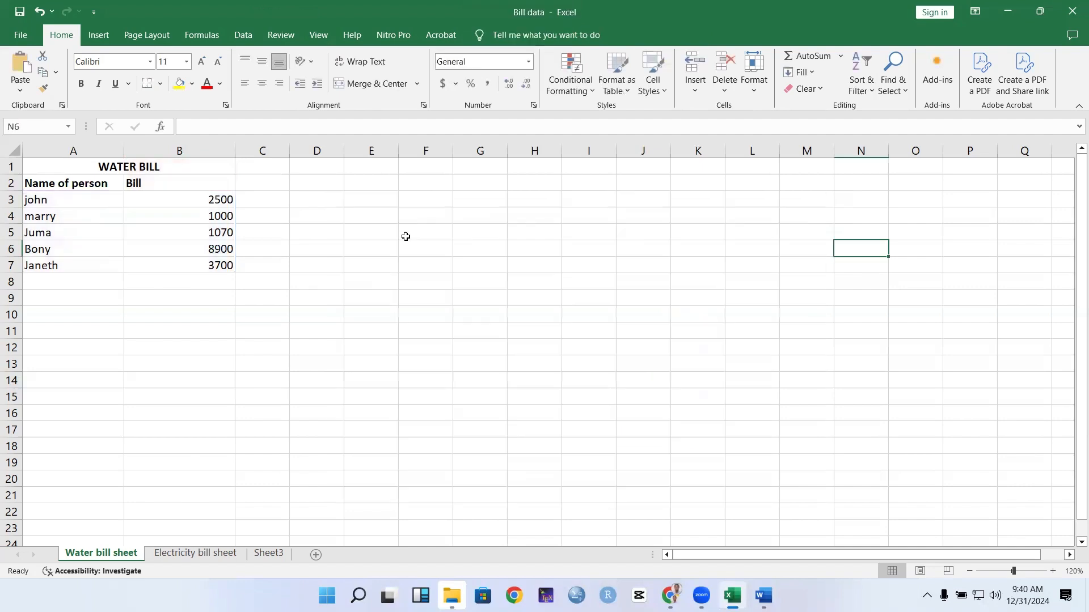
Switch to Word, create a new blank document and paste the water bill chart into it
click(763, 595)
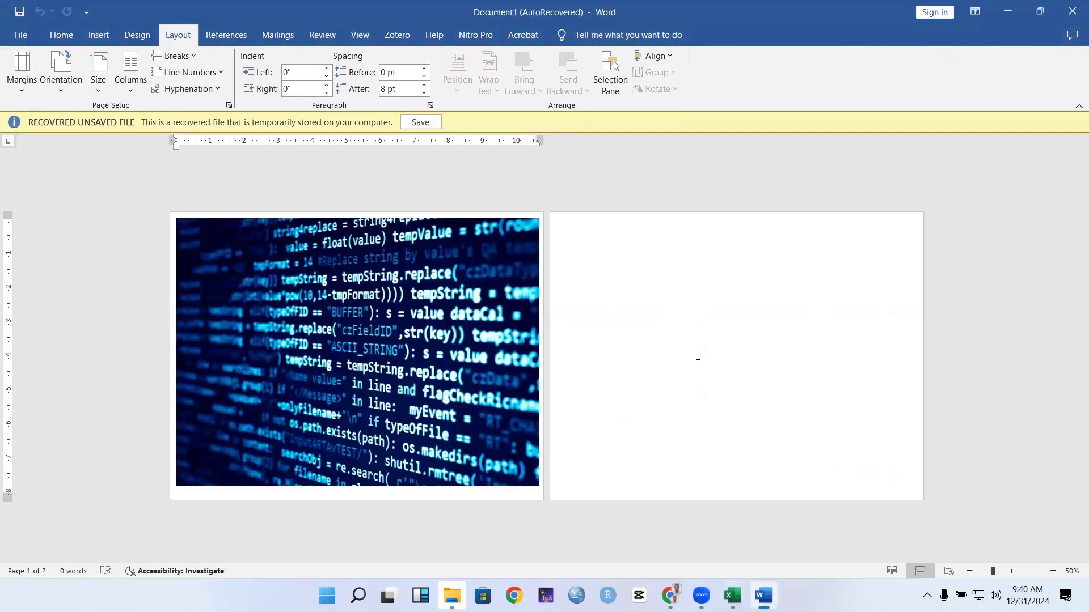
key(ctrl+n)
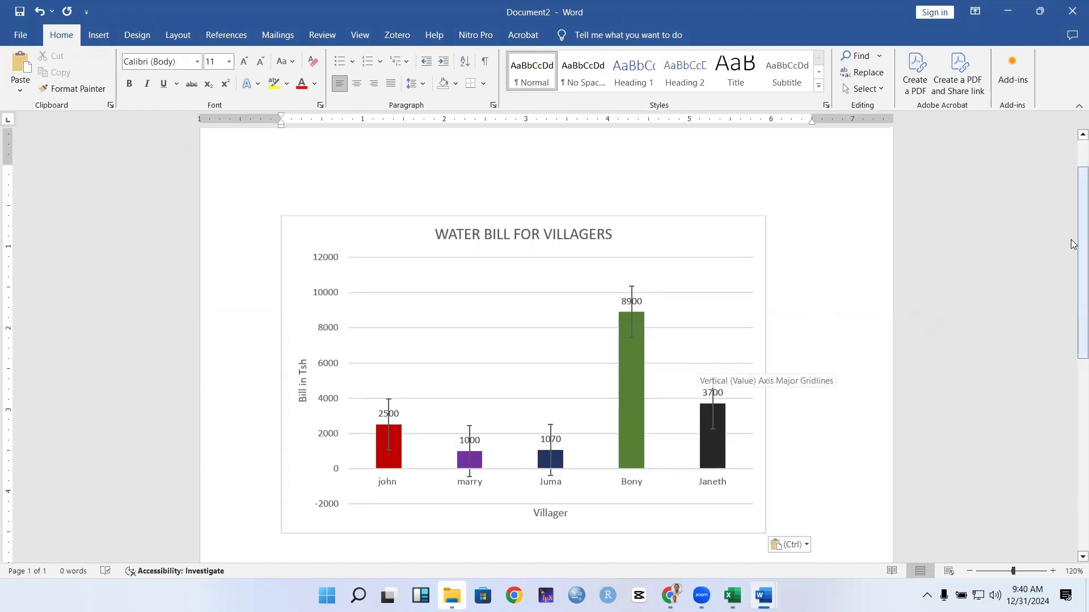
drag(1073, 224, 1073, 198)
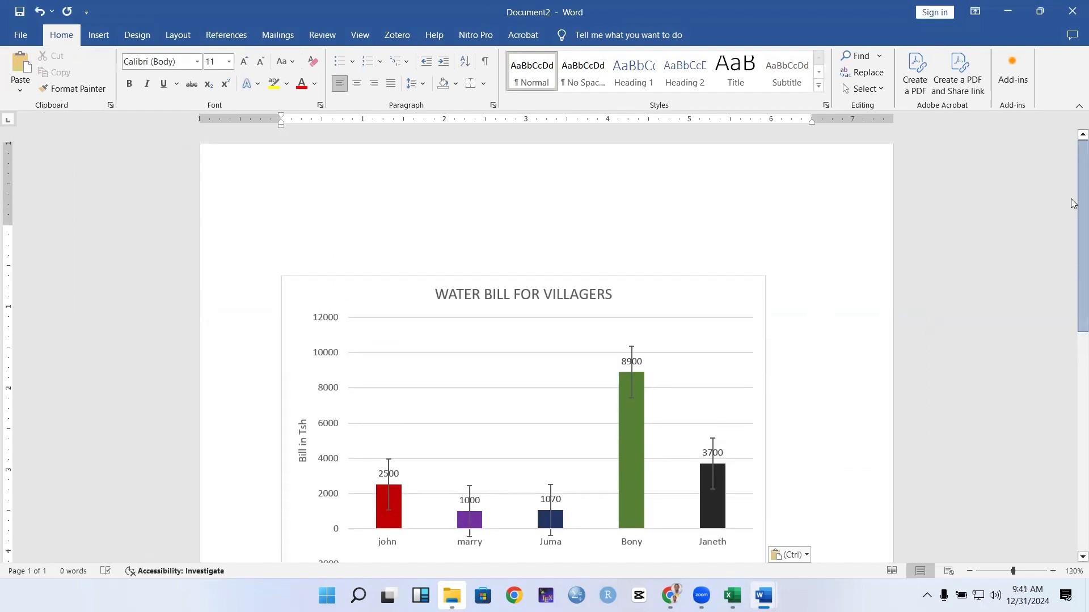
scroll(1066, 281, down, 4)
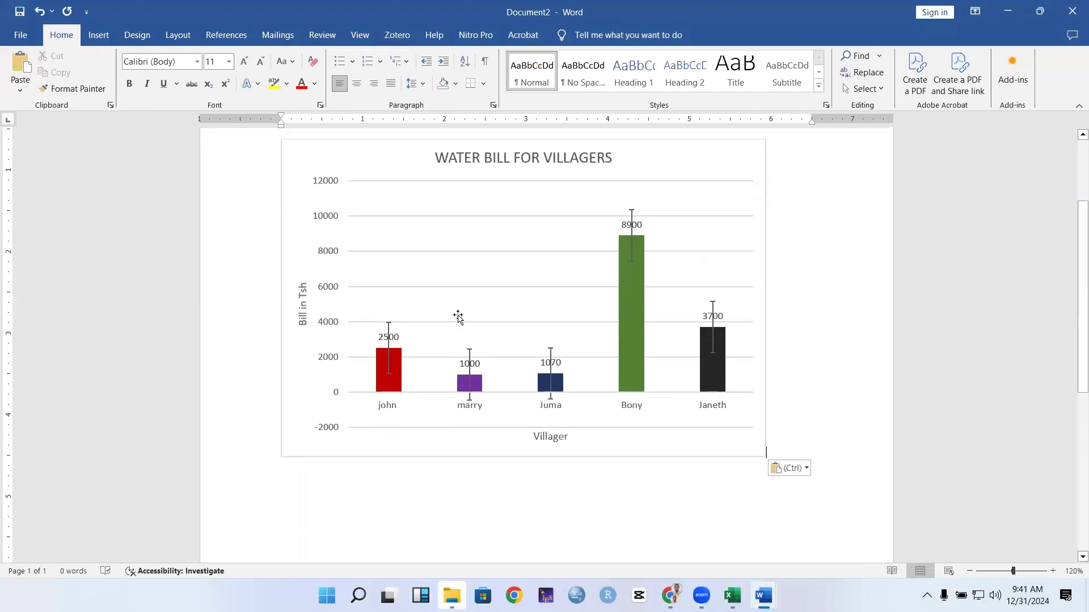
drag(1073, 341, 1074, 271)
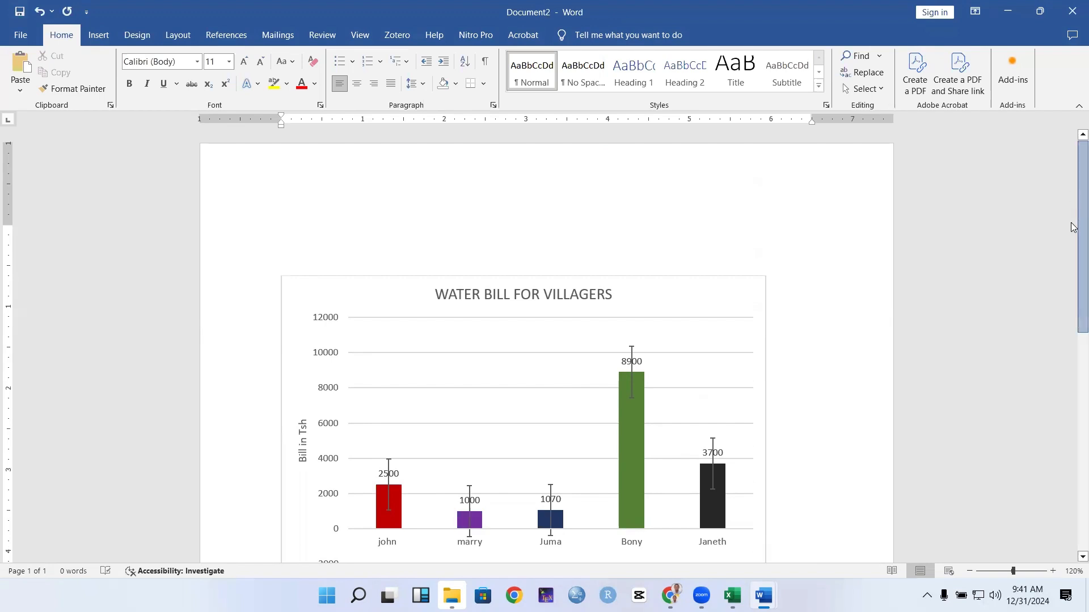
mouse_move(1071, 223)
mouse_down()
mouse_move(1061, 313)
mouse_move(1073, 216)
mouse_up()
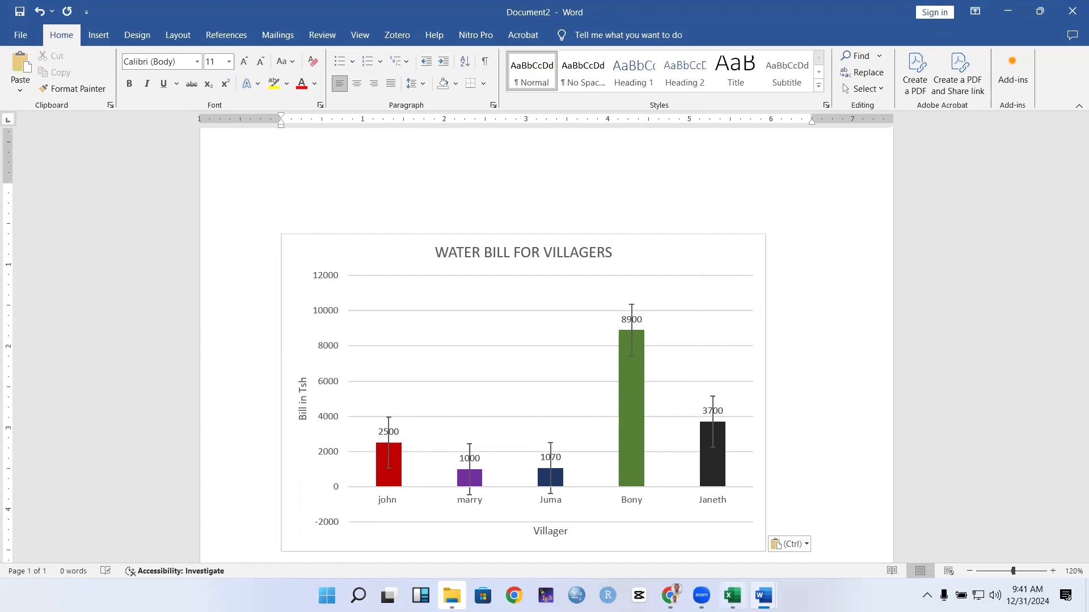
Switch back to the Excel workbook and insert the recommended pie chart from the water bill table in A1:B7
click(732, 596)
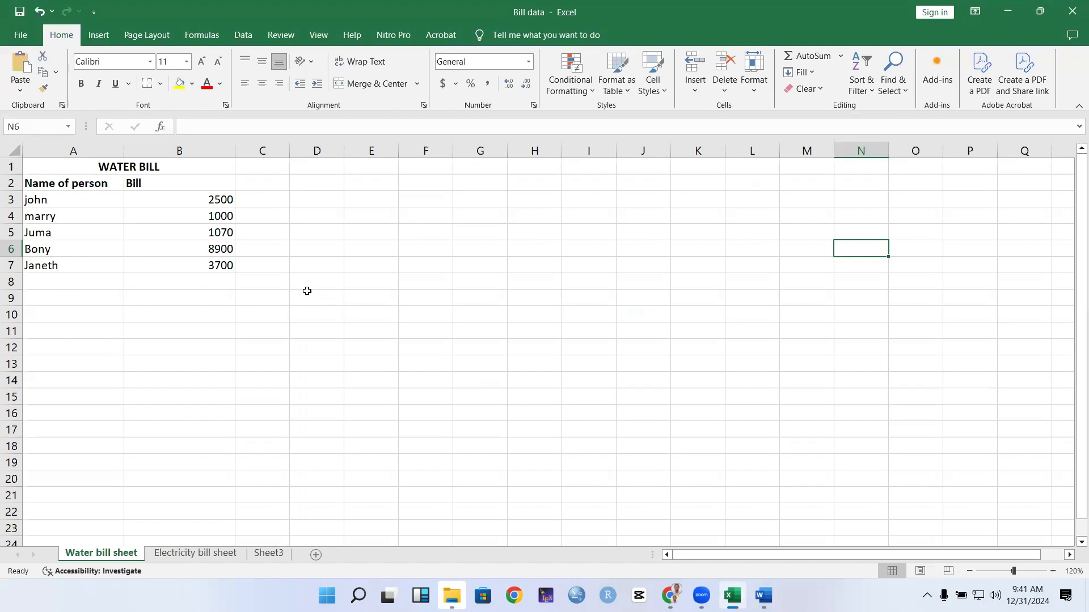
click(94, 172)
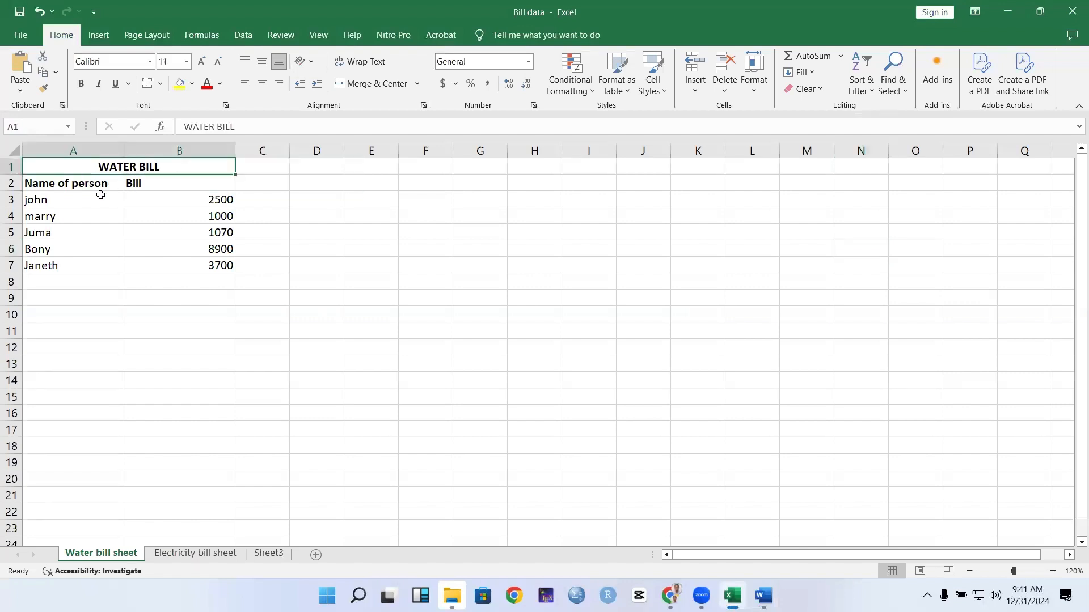
drag(100, 194, 147, 269)
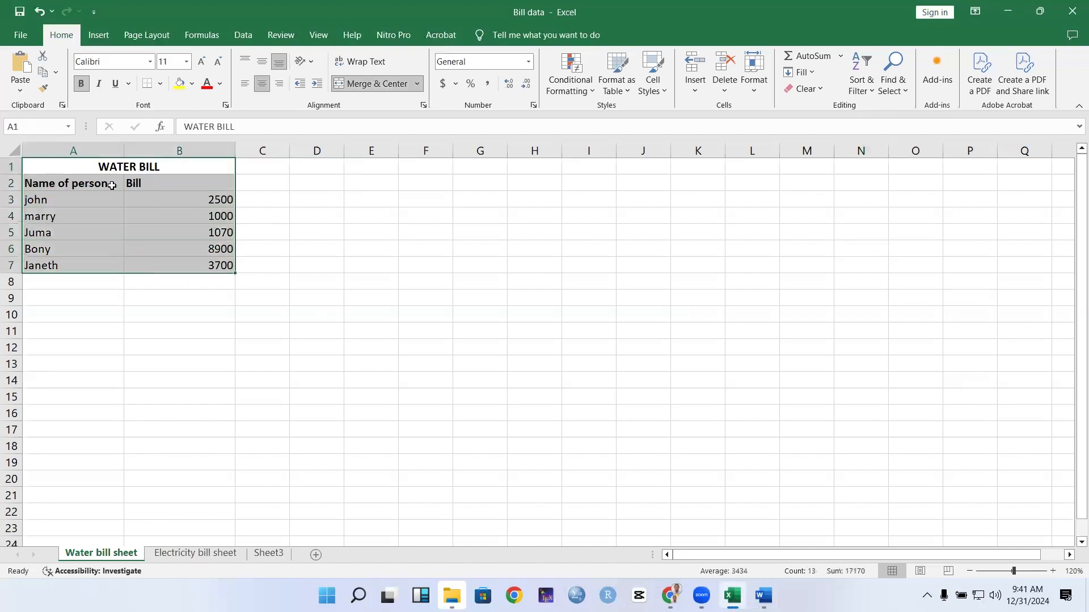
click(100, 35)
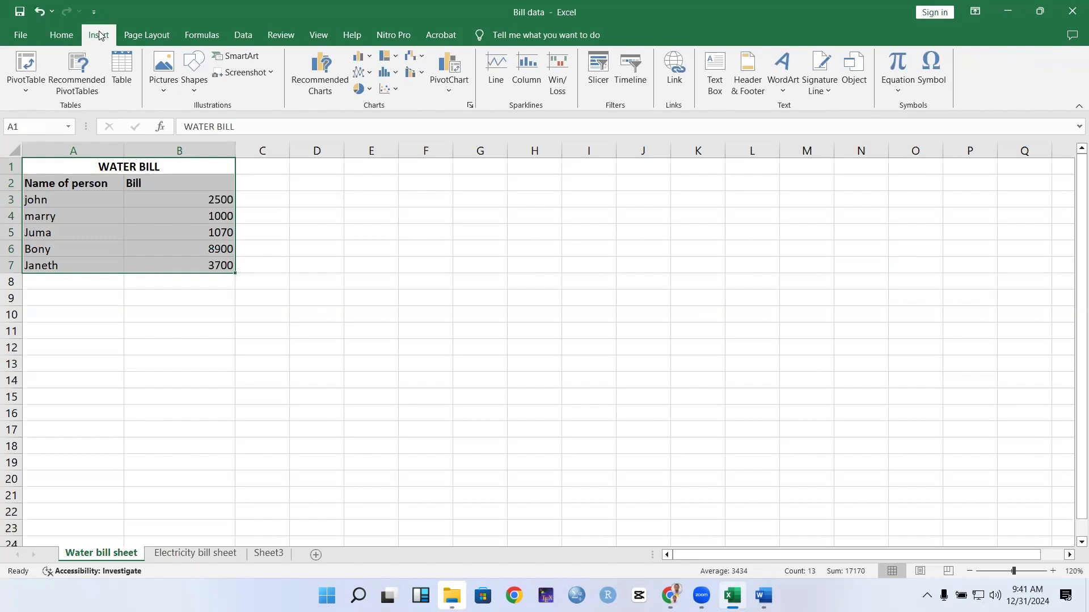
click(324, 88)
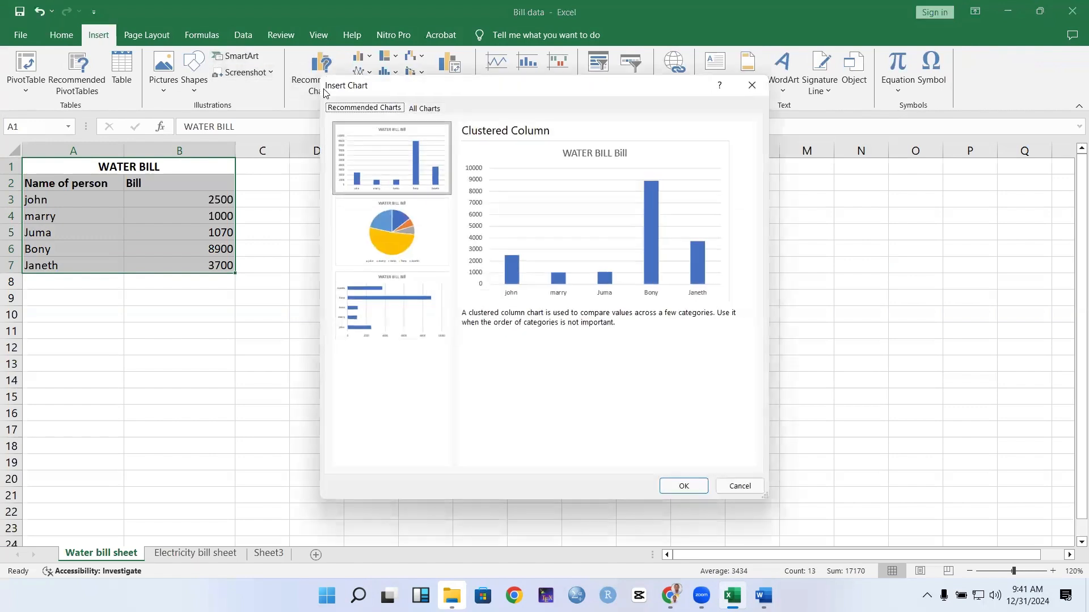
click(406, 244)
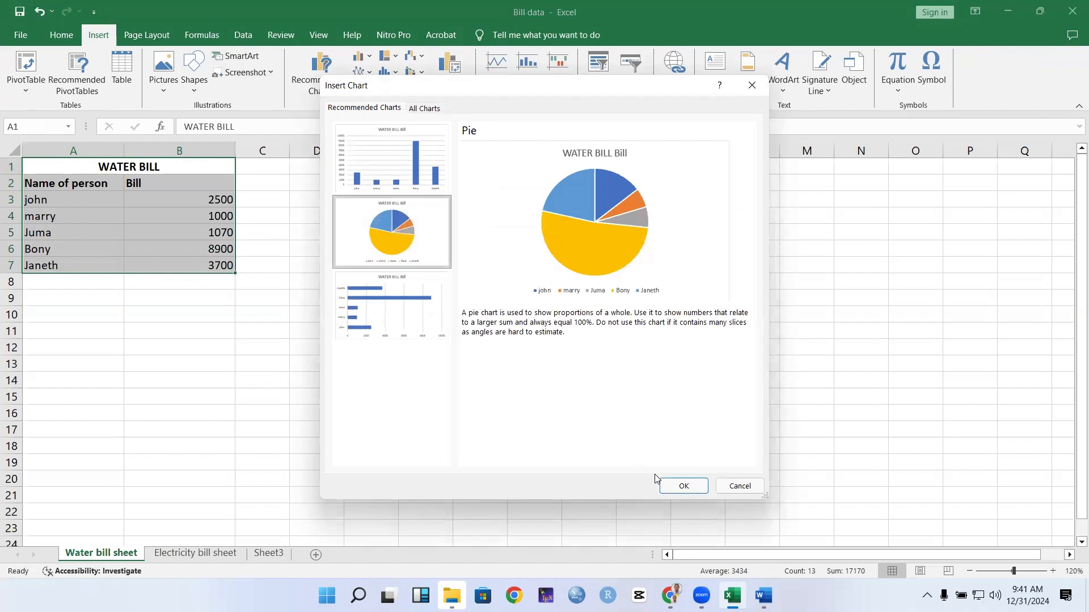
click(680, 485)
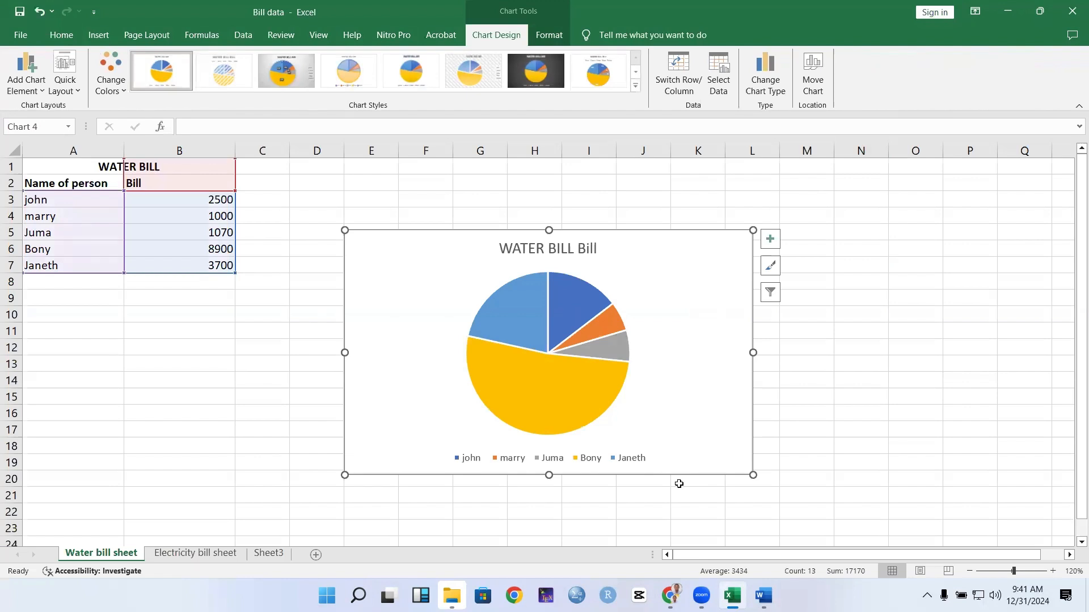
Add data labels to the pie chart and enlarge the chart slightly so that it reaches down to about row 21
click(768, 242)
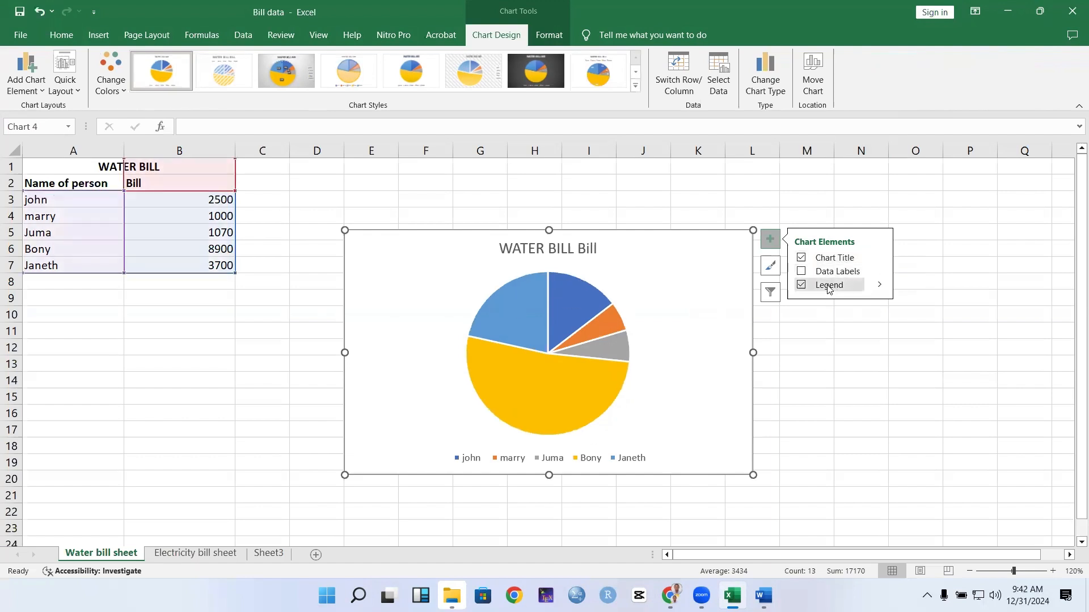
click(812, 275)
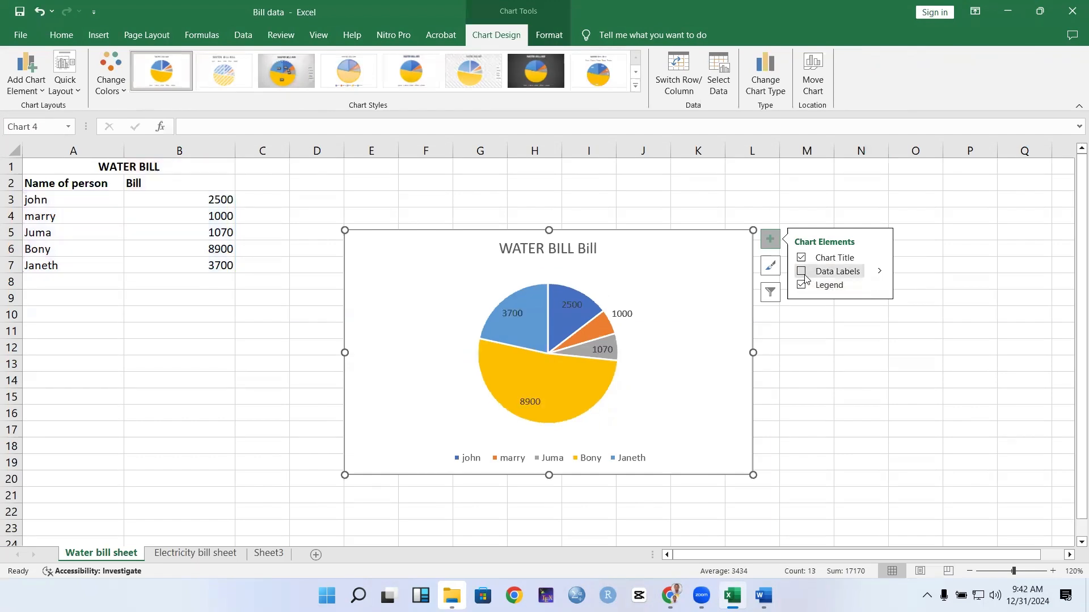
click(801, 276)
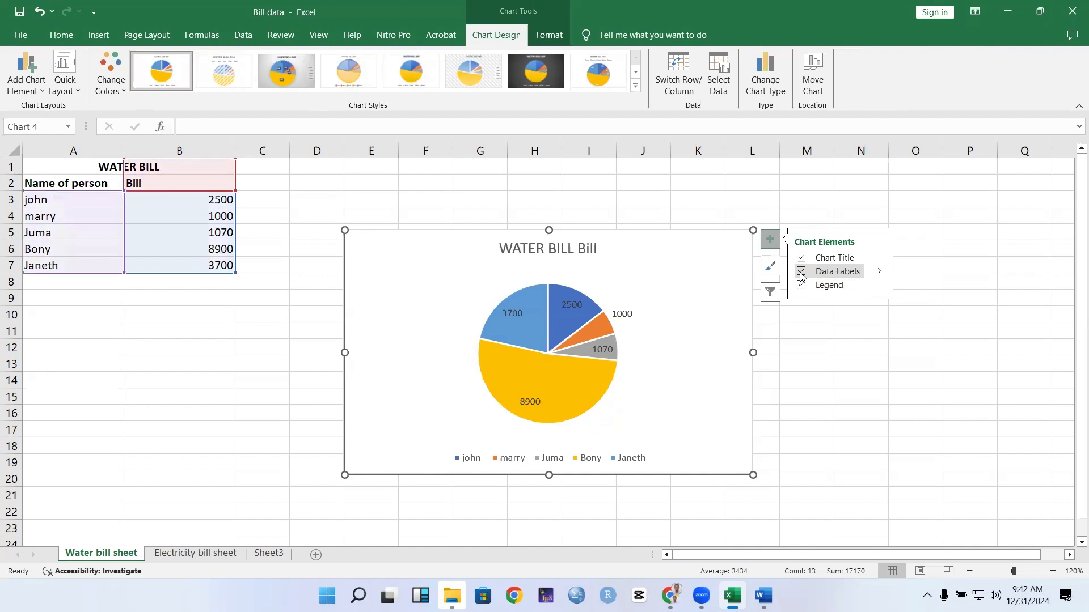
click(805, 426)
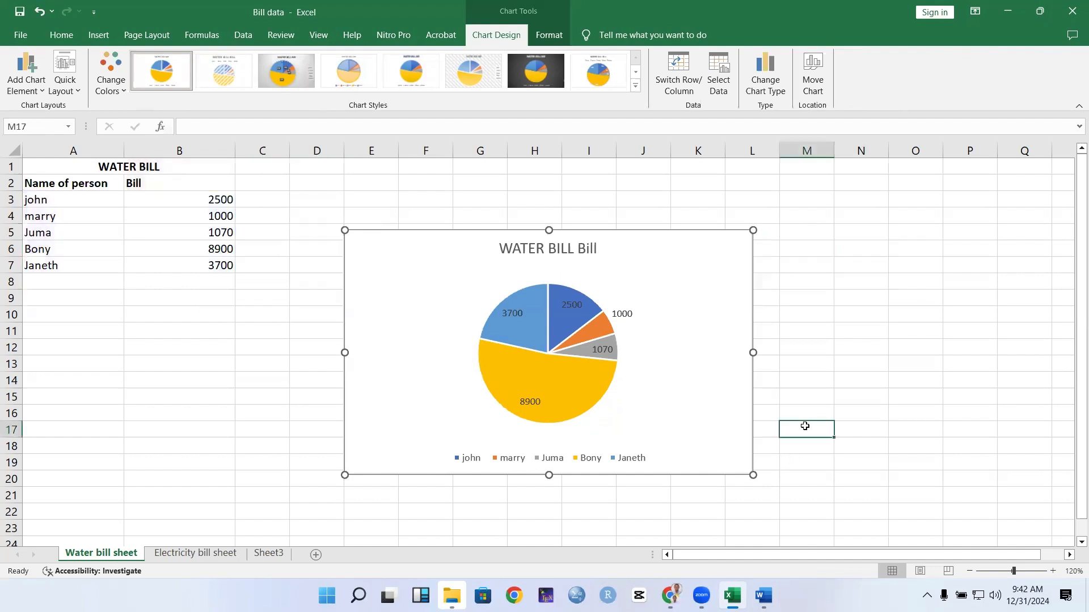
click(719, 403)
drag(753, 475, 774, 509)
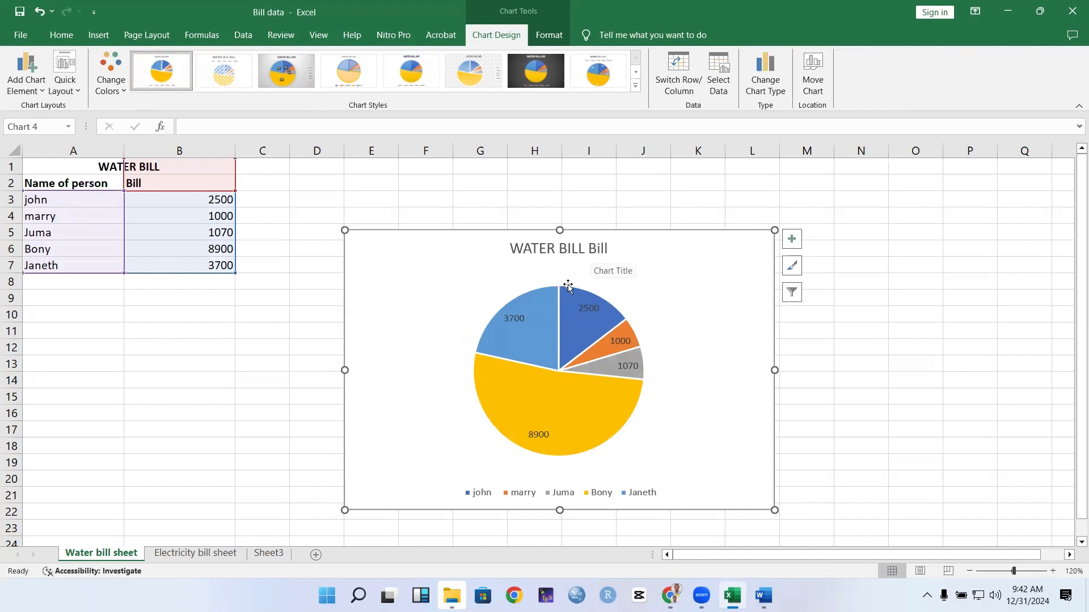
Remove the repeated word "Bill" from the pie chart's title so that it reads "WATER BILL"
click(590, 254)
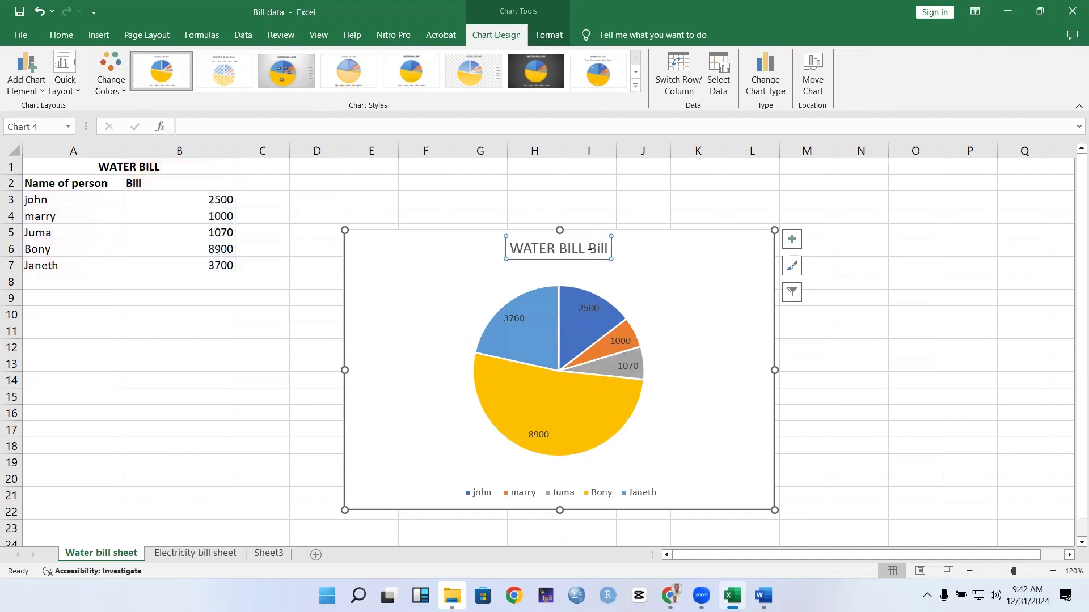
click(595, 249)
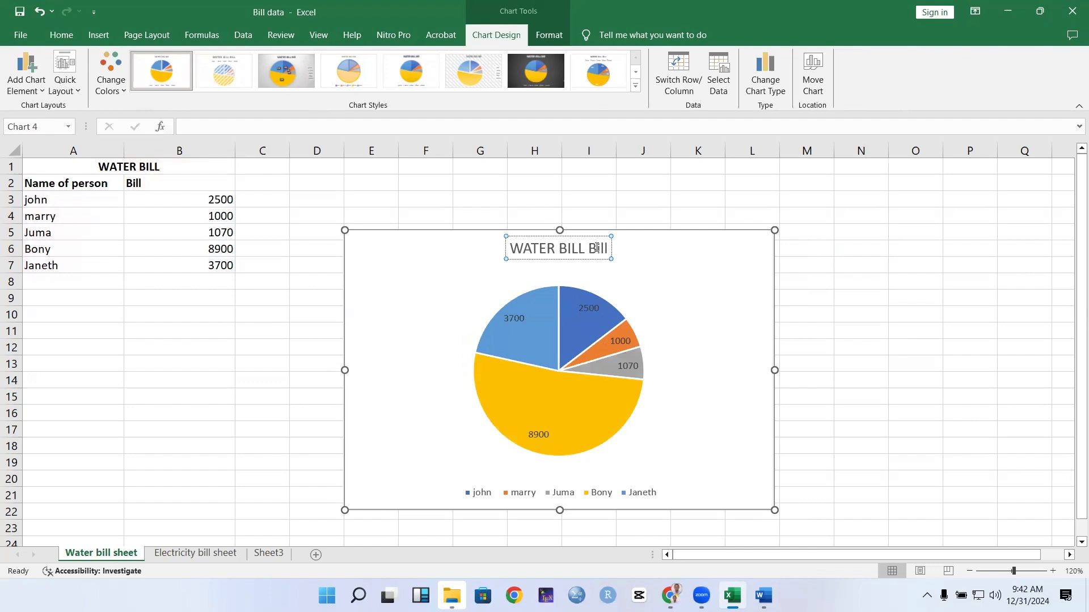
key(Right)
key(BackSpace)
key(BackSpace)
key(BackSpace)
key(BackSpace)
key(BackSpace)
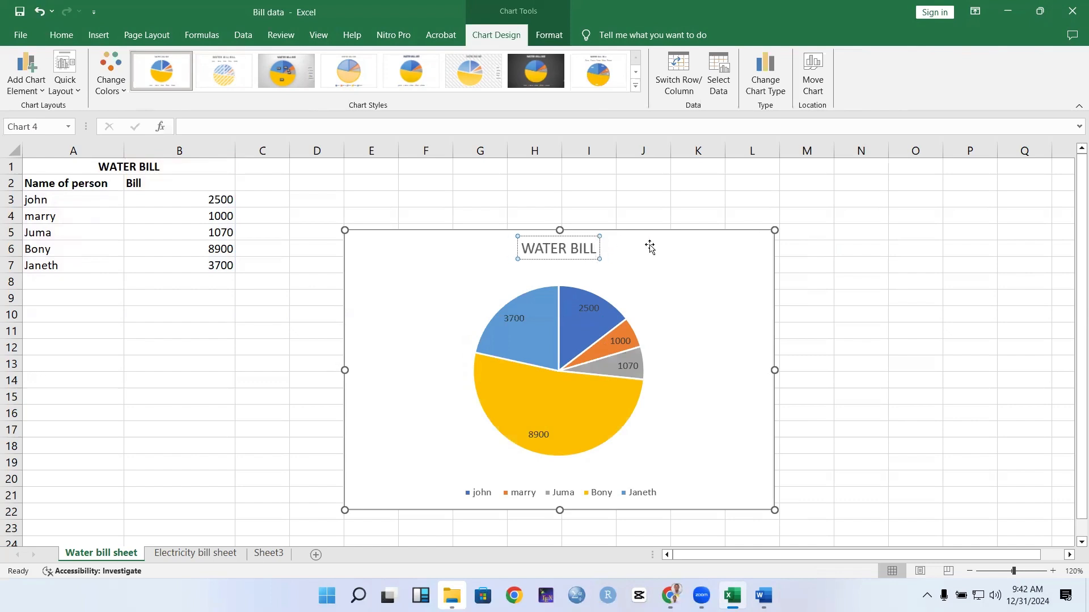
click(807, 259)
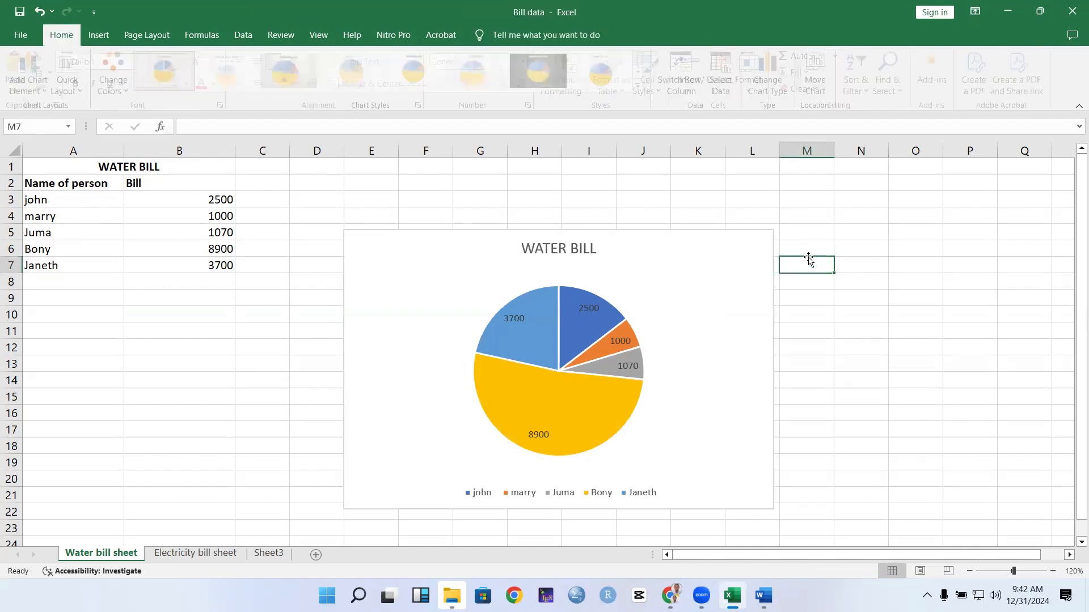
Extend the pie chart's title to "WATER BILL FOR VILLAGERS" and reselect the chart
click(577, 247)
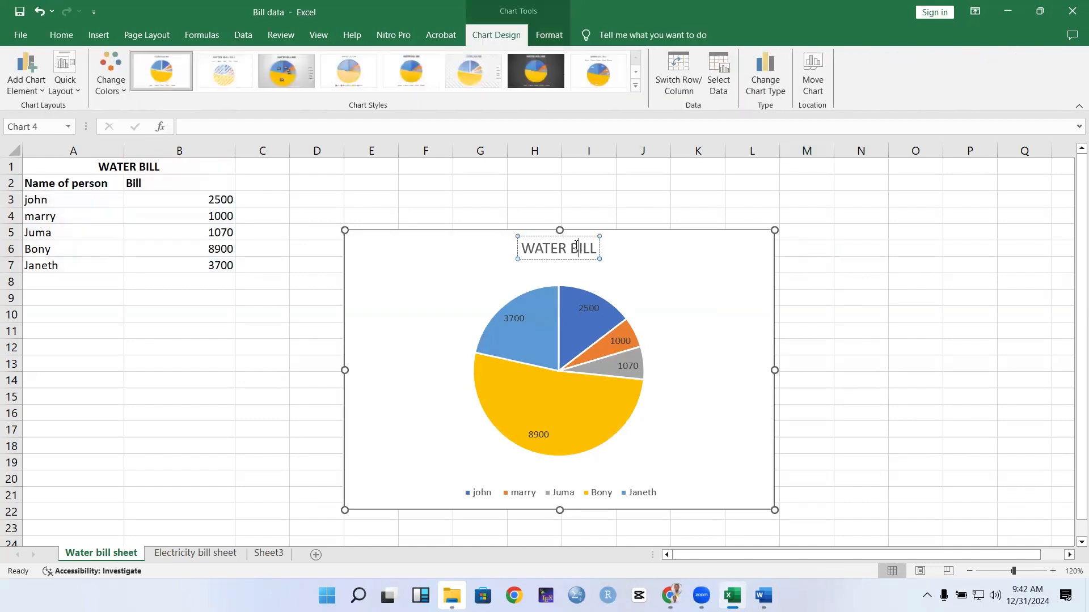
key(Right)
key(Right)
text(FOR VI)
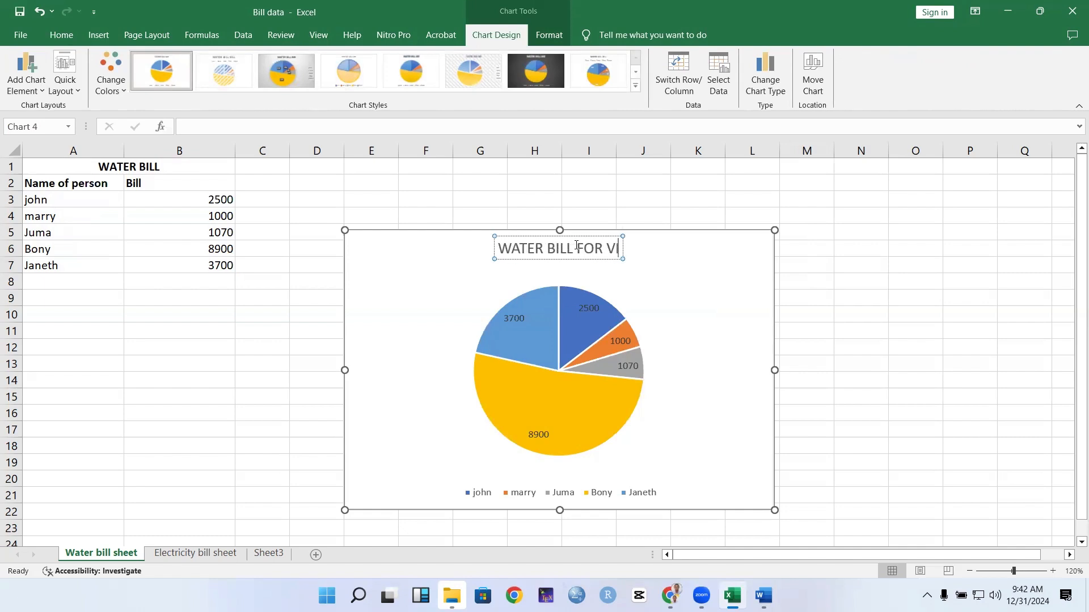
text(LLAGERS)
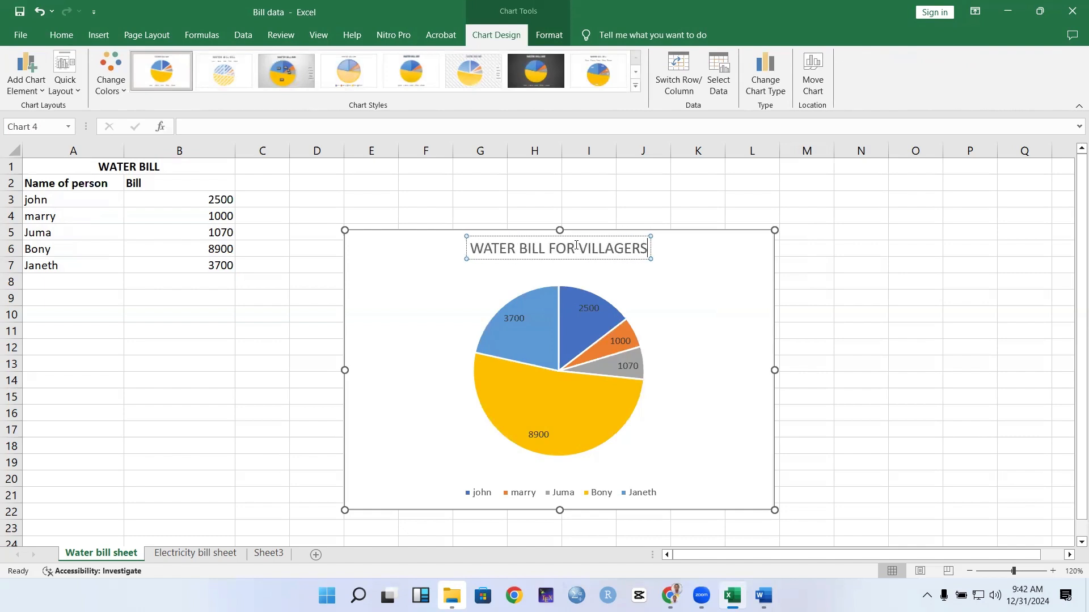
click(716, 206)
click(649, 336)
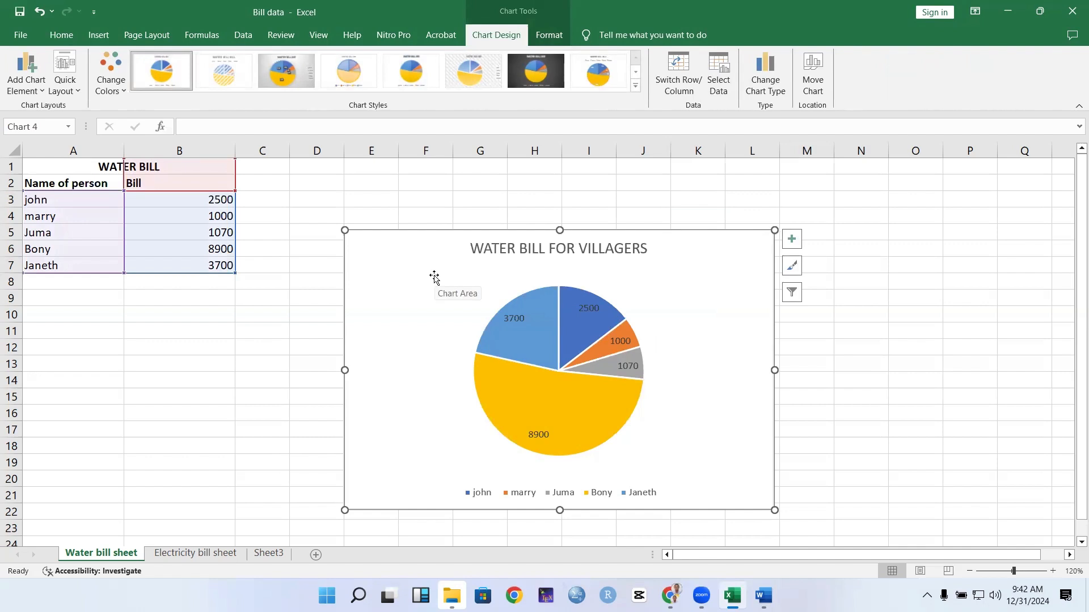
Try the pale outlined chart style and the grey hatched-background style on the pie chart
click(792, 267)
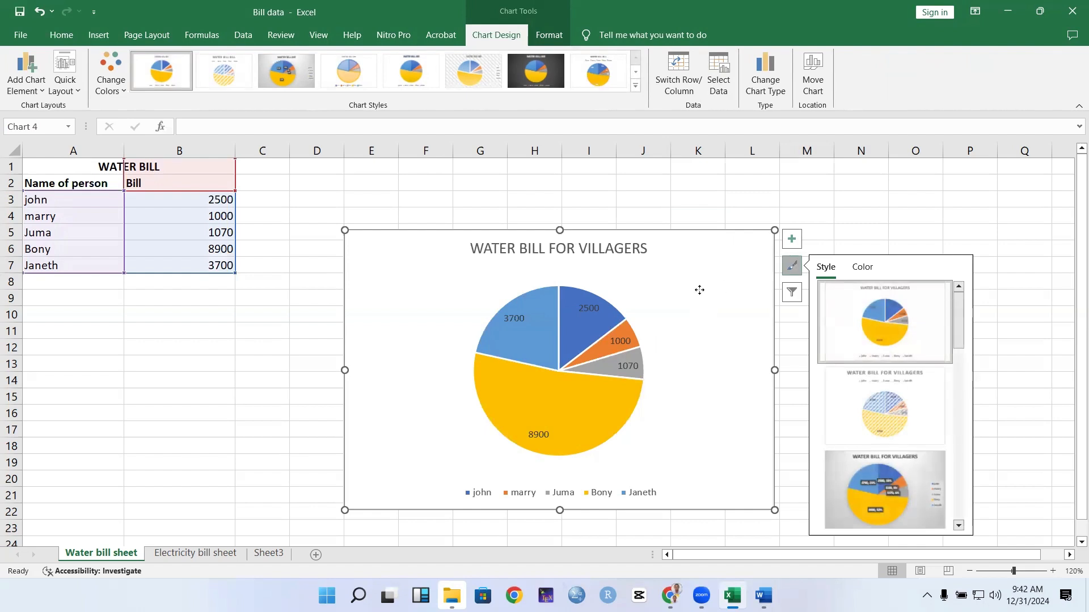
click(830, 216)
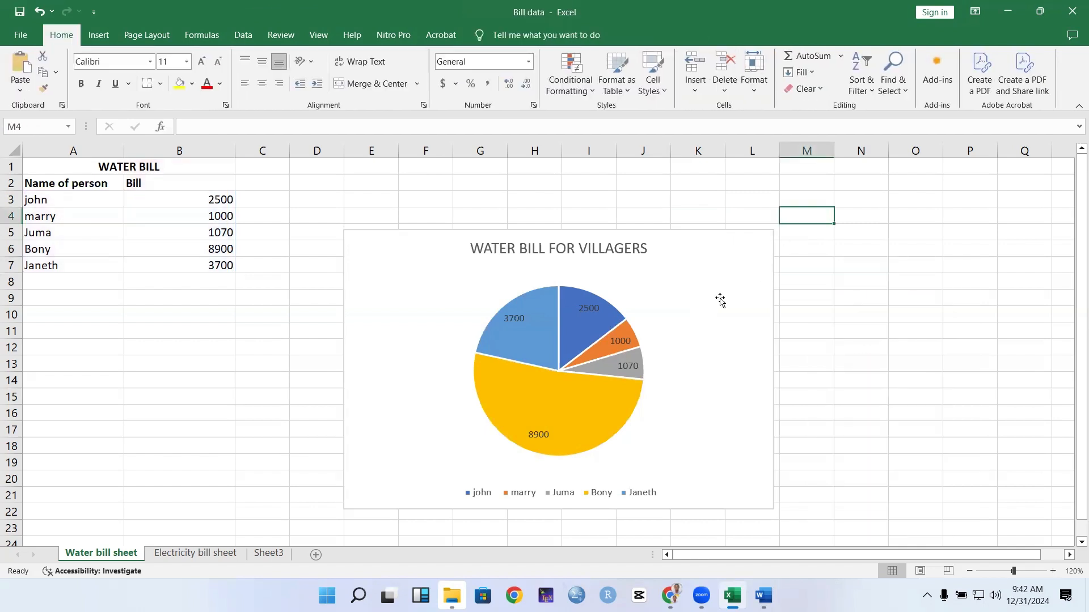
click(705, 316)
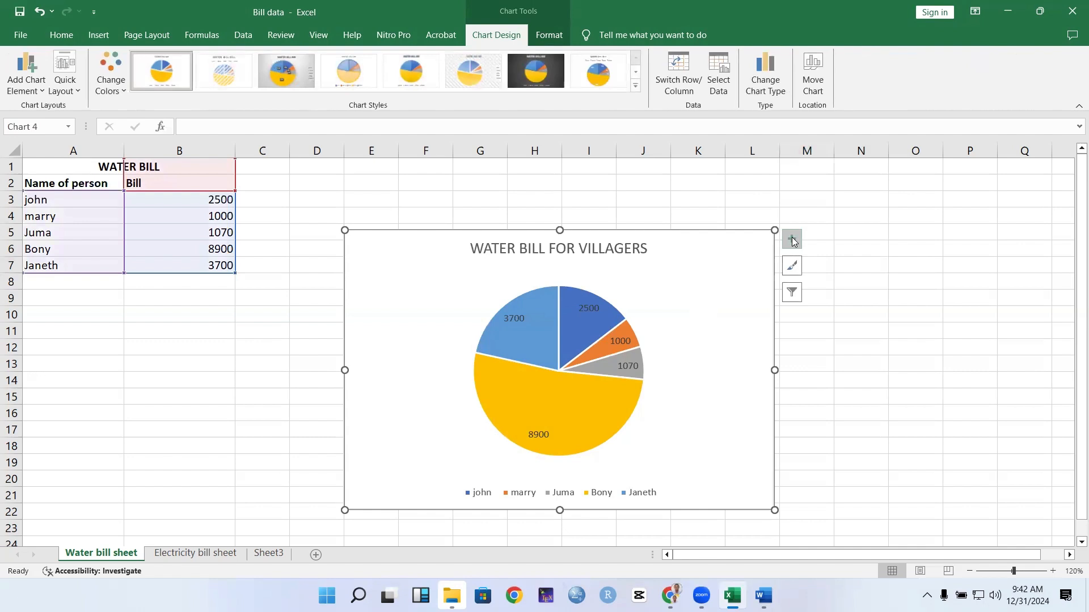
click(792, 269)
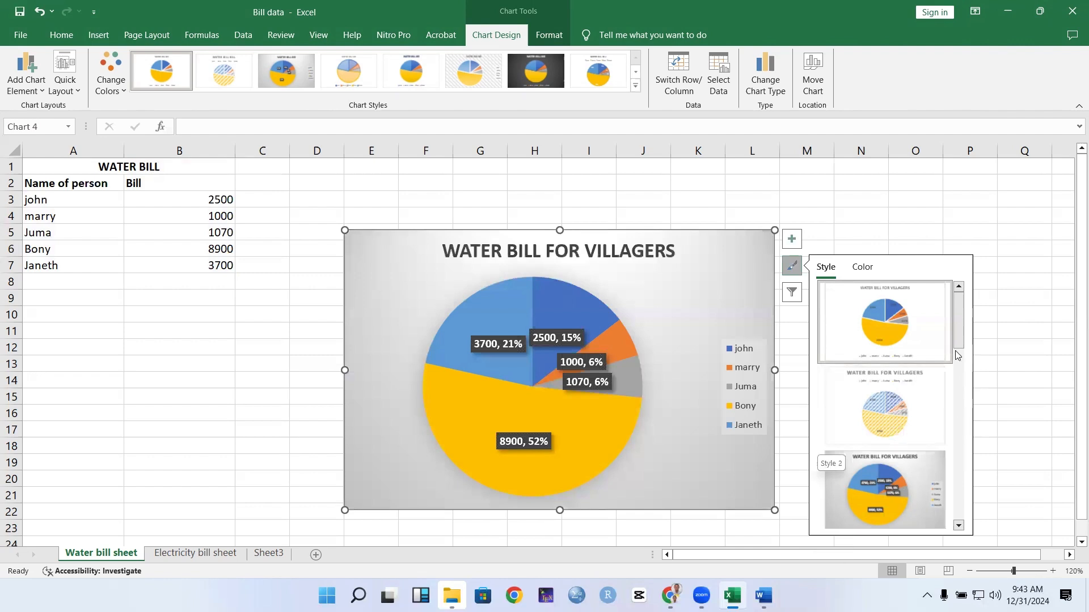
drag(955, 324, 955, 380)
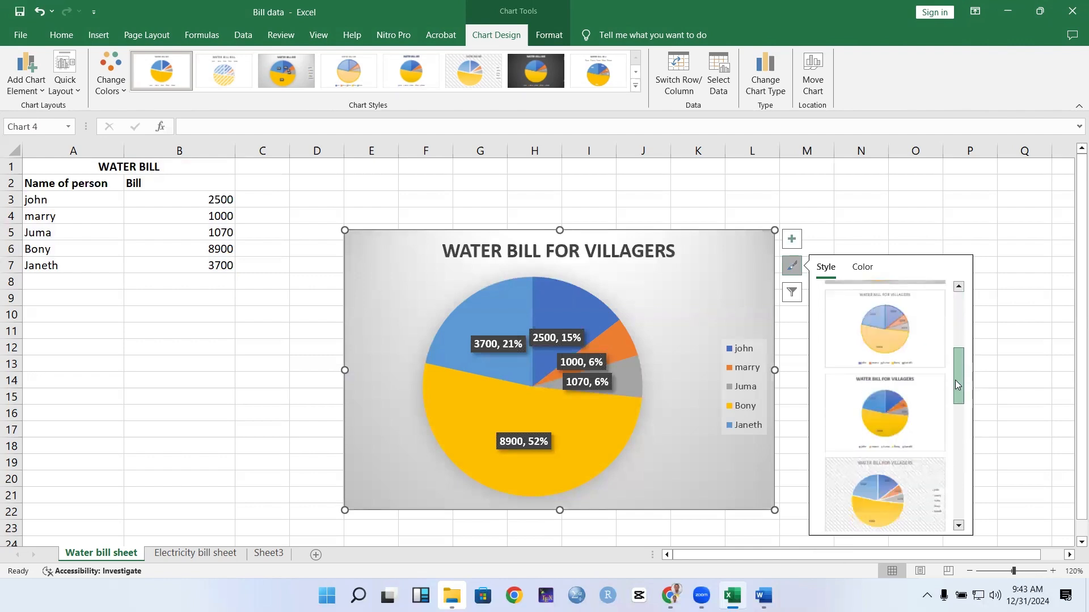
click(882, 330)
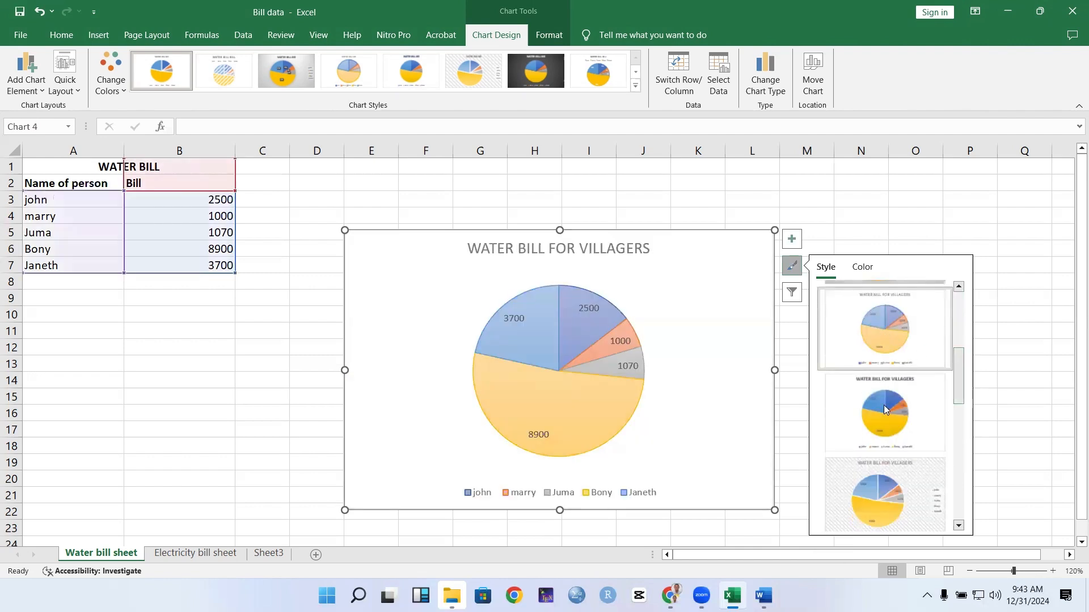
click(888, 499)
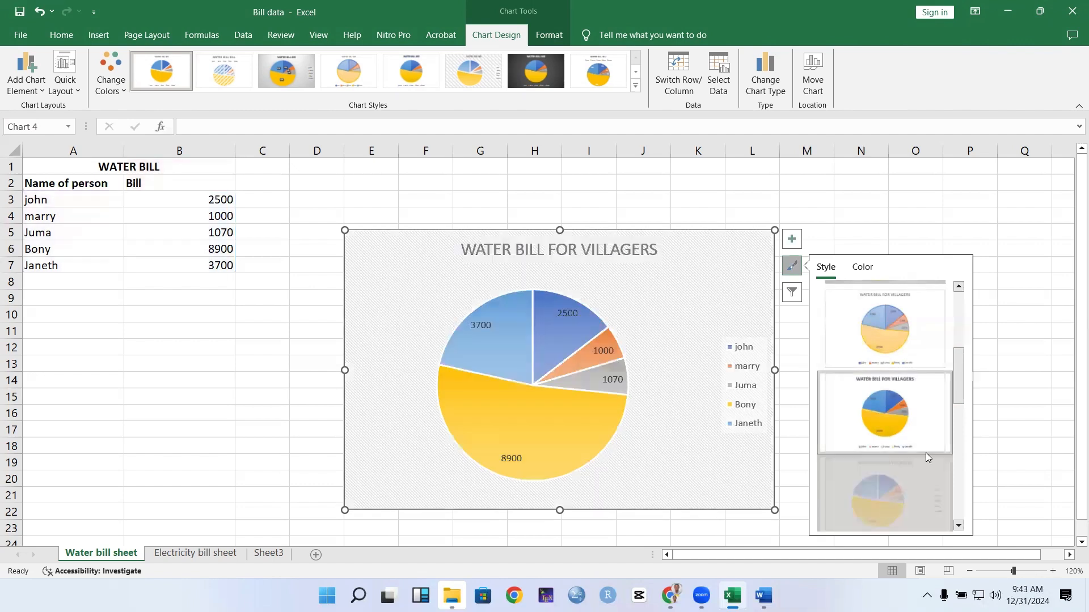
Apply the white chart style with coloured name-and-value labels outside the slices and no legend to the pie chart
drag(957, 379, 952, 437)
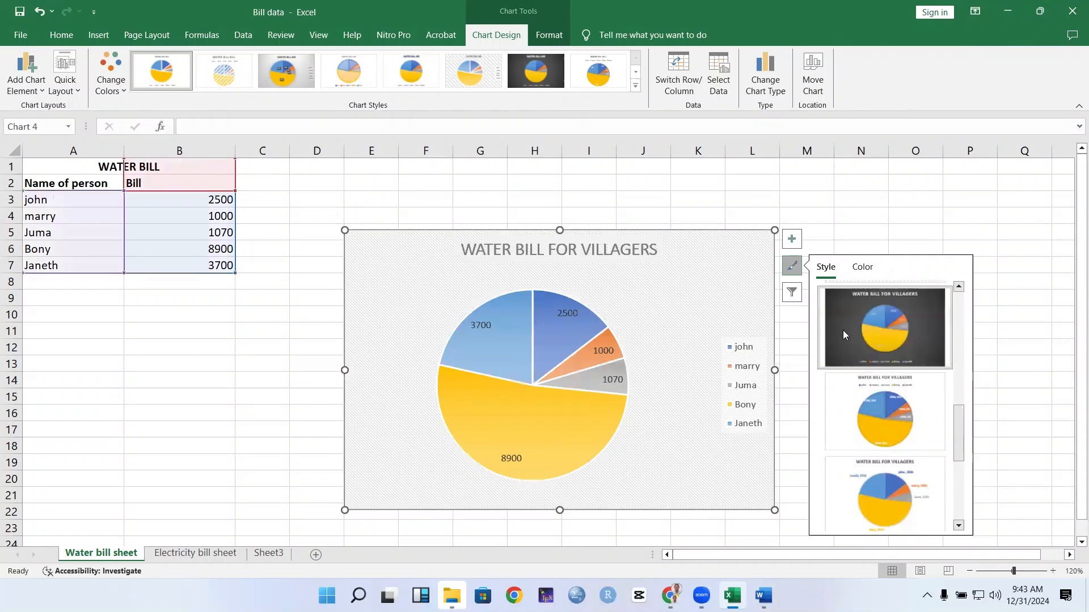
click(895, 502)
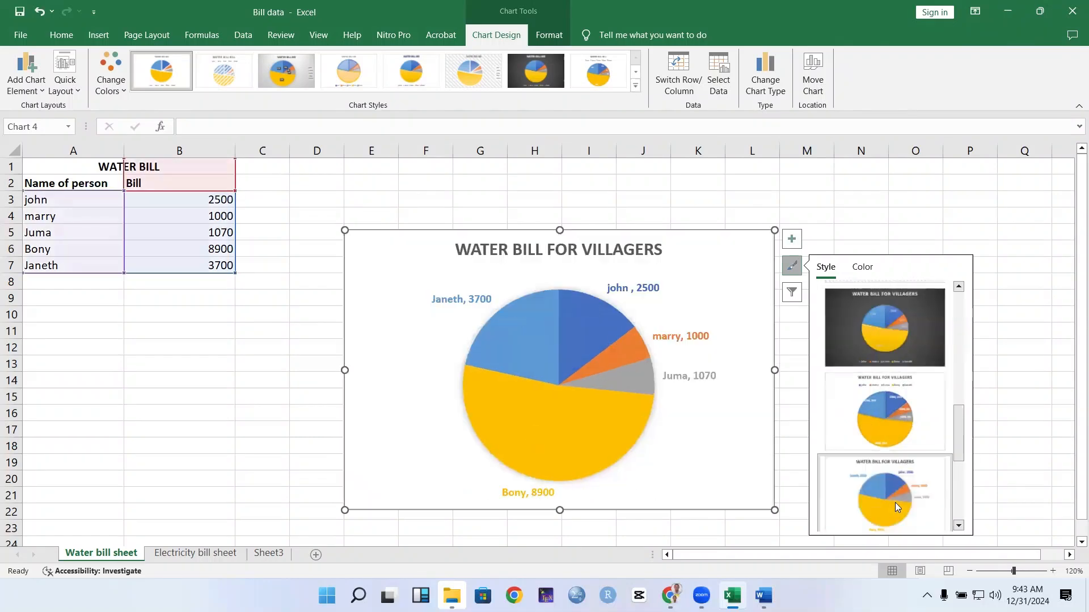
mouse_move(961, 435)
mouse_down()
mouse_move(957, 520)
mouse_move(957, 425)
mouse_up()
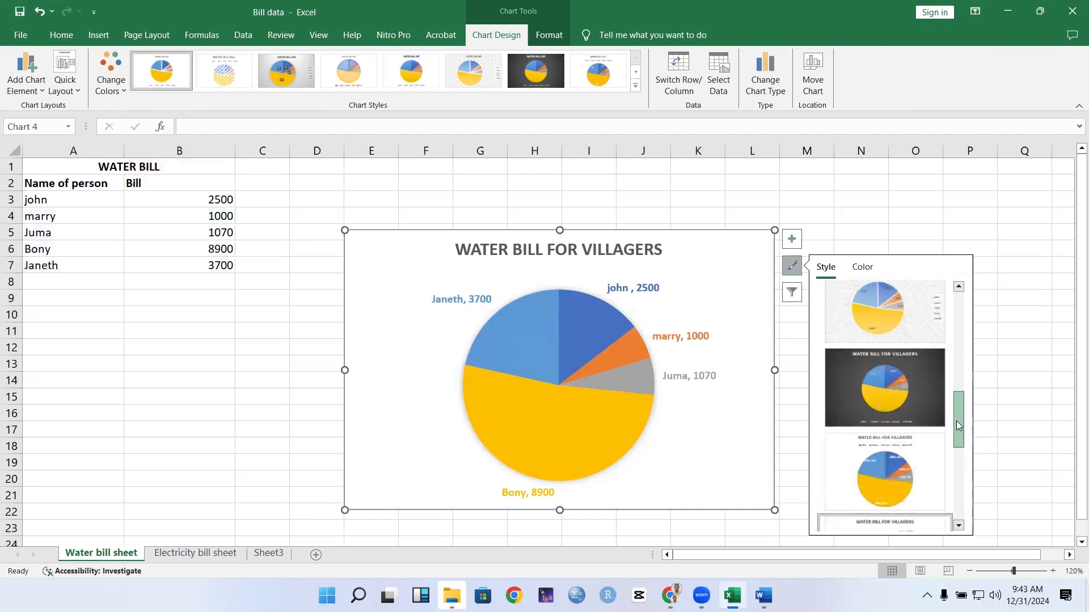
click(567, 317)
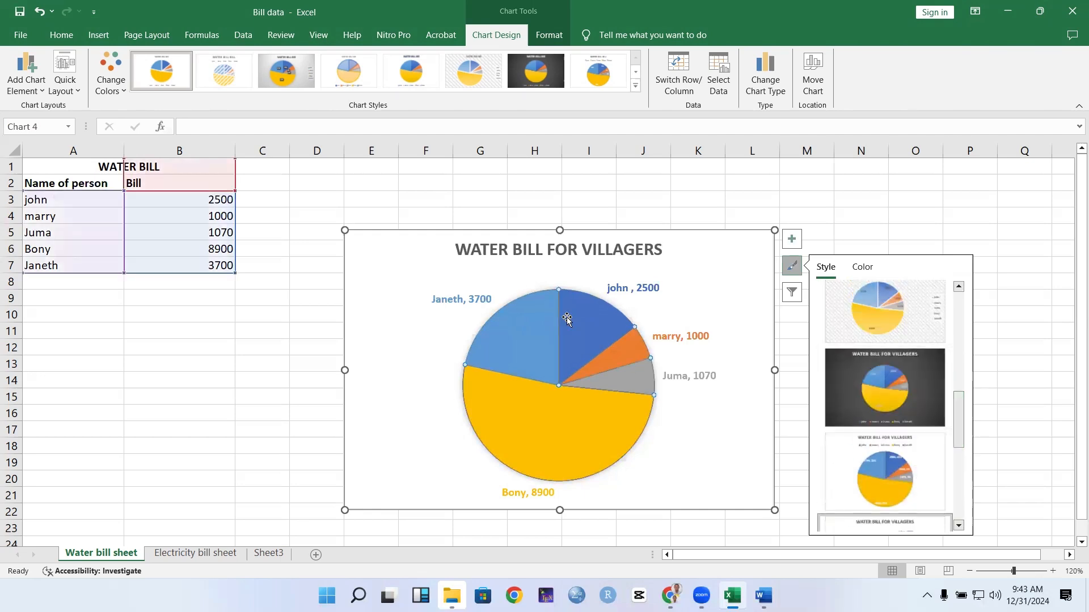
click(409, 290)
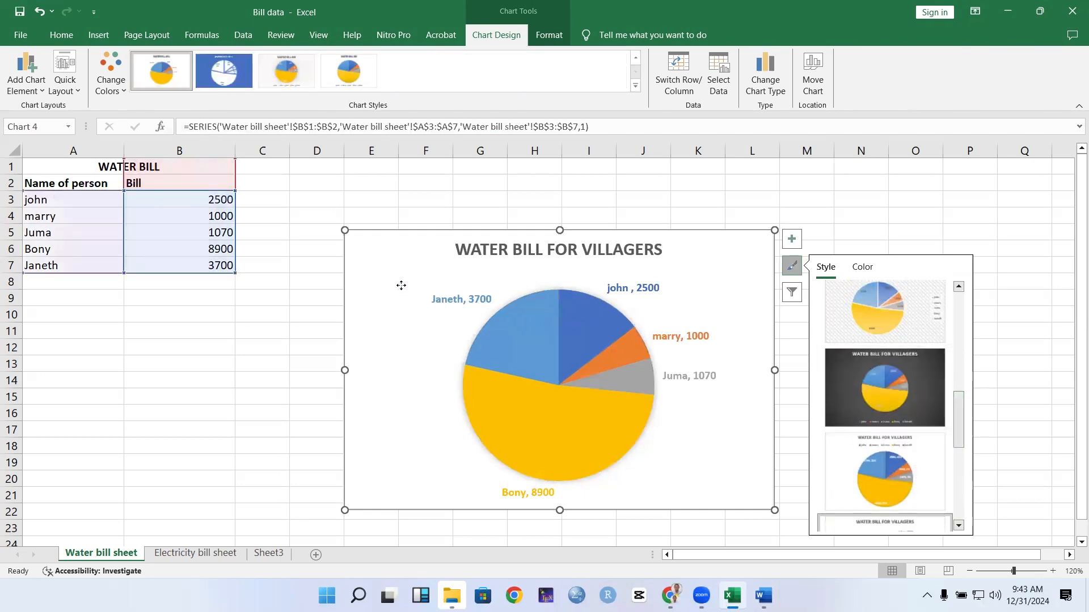
Convert the "WATER BILL FOR VILLAGERS" pie chart to a 3-D pie
click(89, 40)
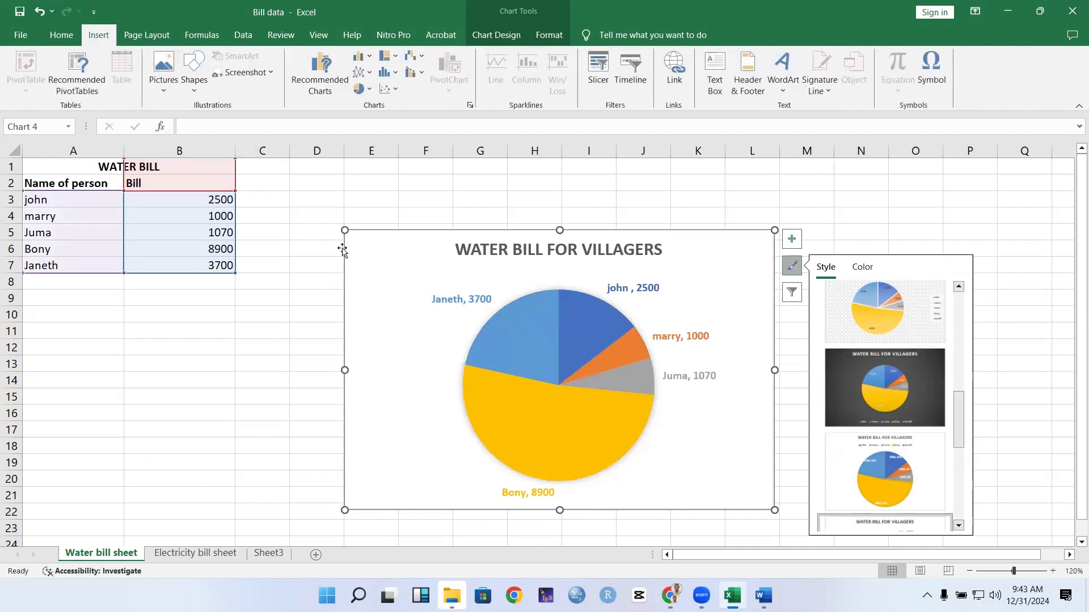
mouse_move(549, 415)
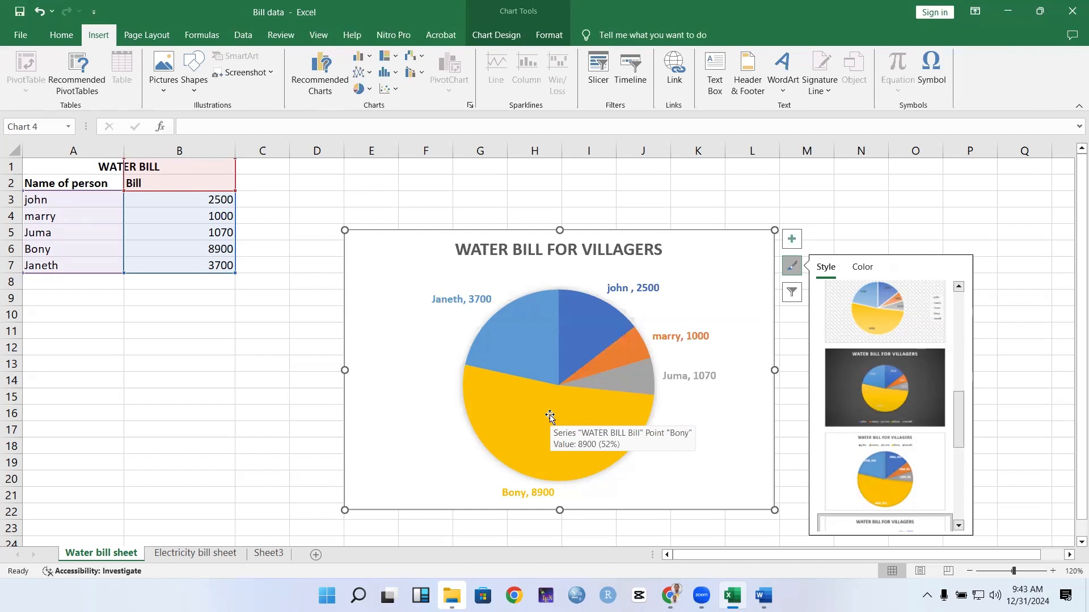
click(369, 90)
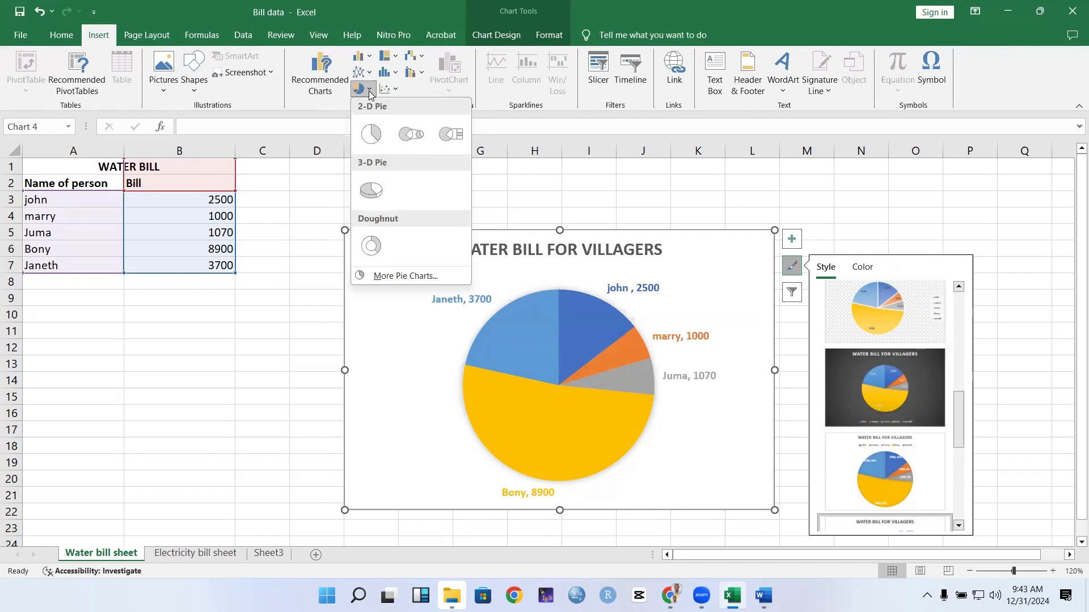
click(633, 410)
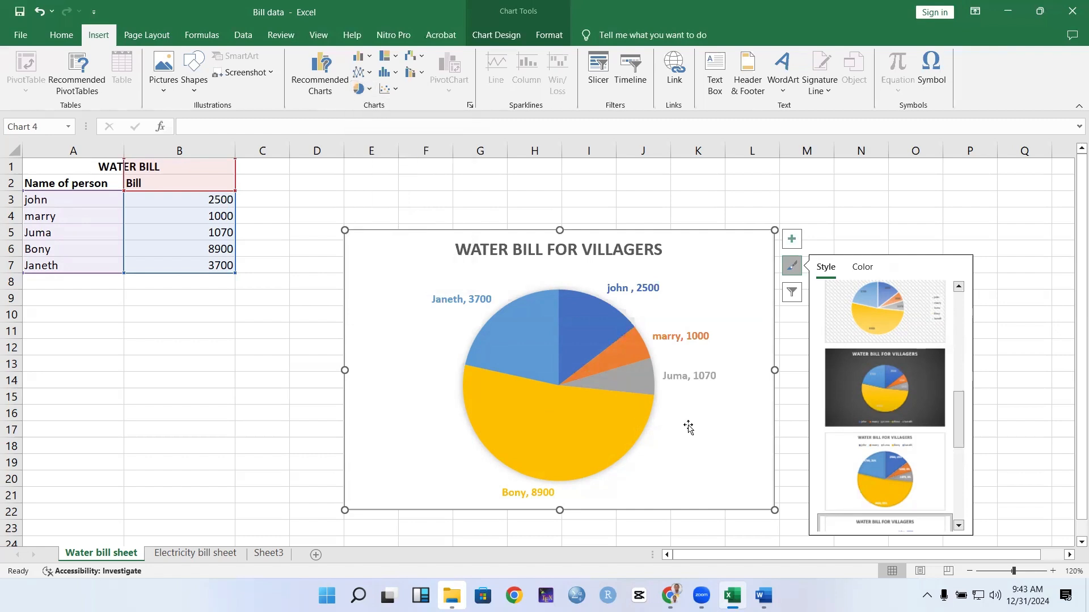
click(370, 90)
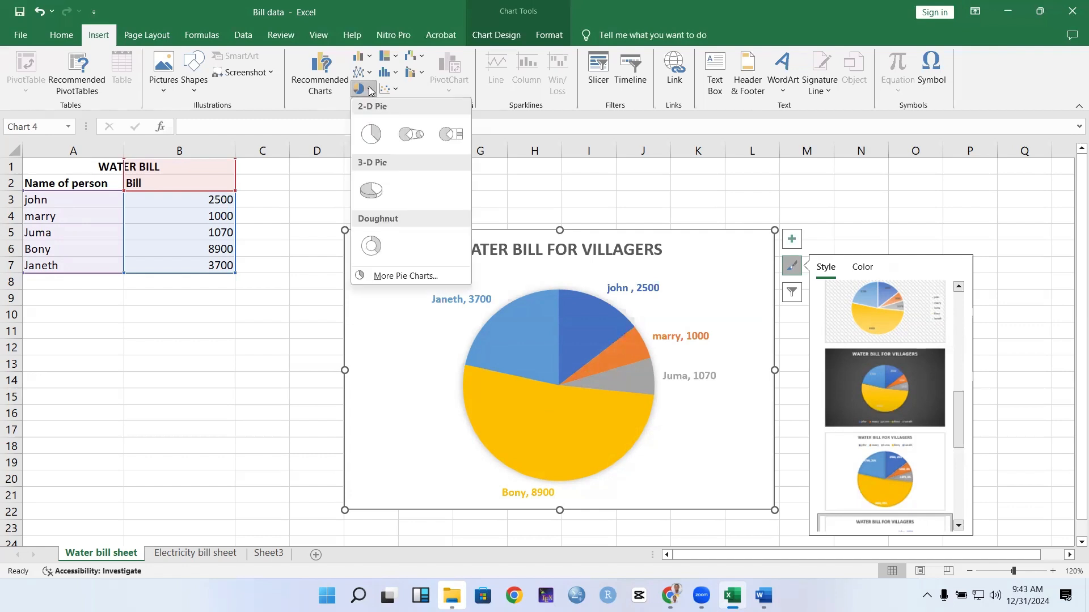
click(390, 380)
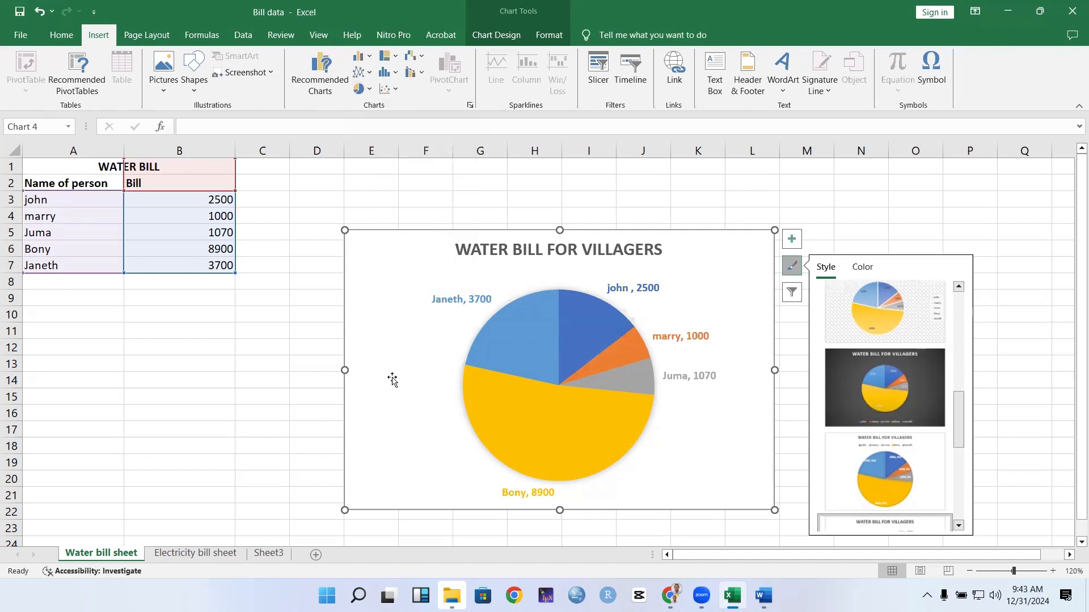
click(369, 90)
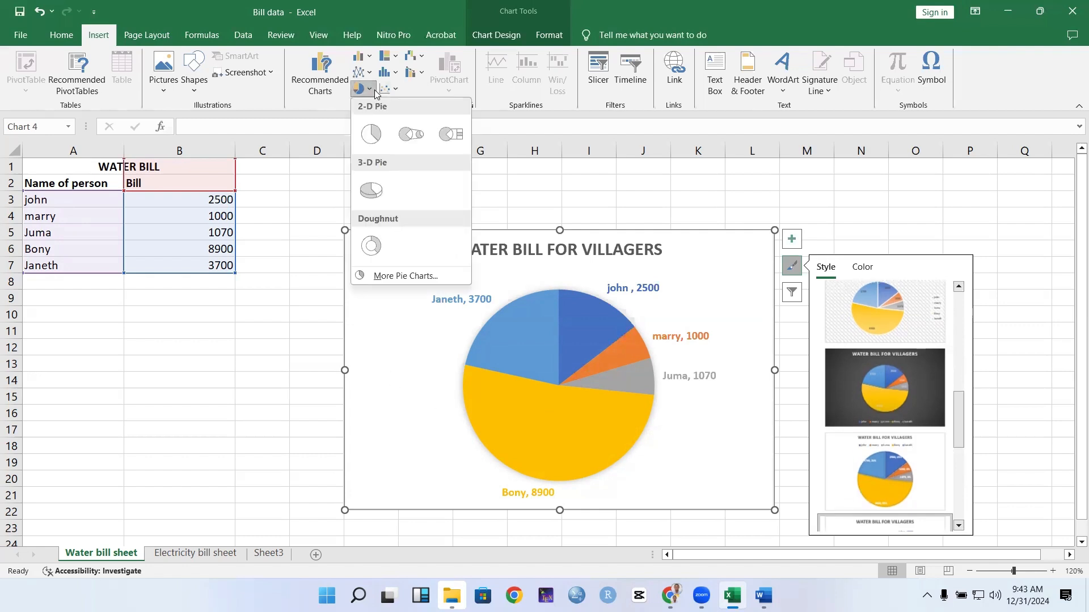
click(379, 187)
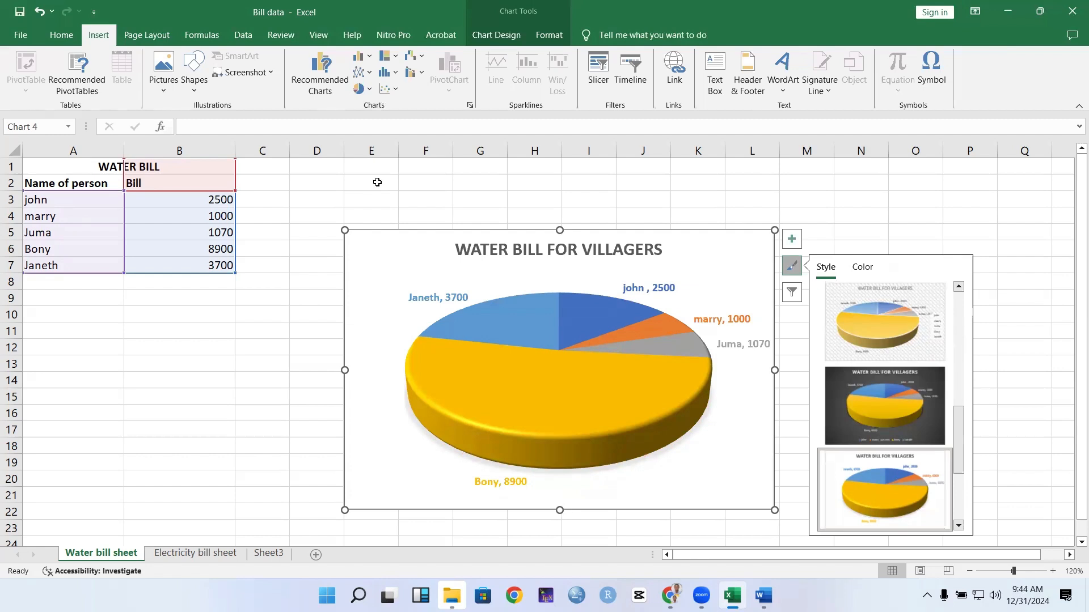
Copy the 3-D pie chart and paste it into the Word document Document2, below the column chart
right_click(387, 259)
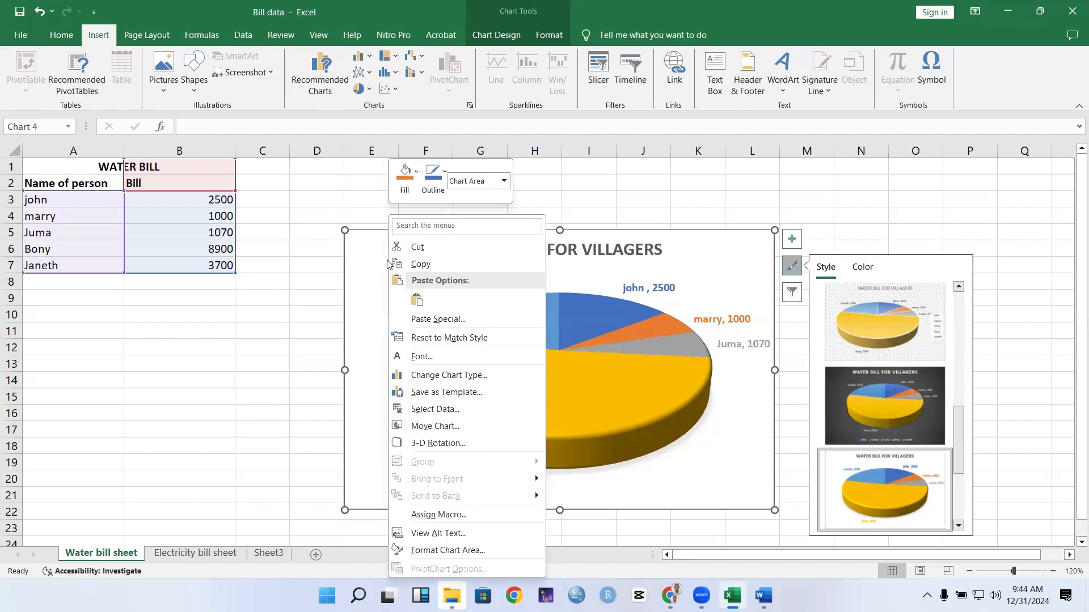
click(418, 263)
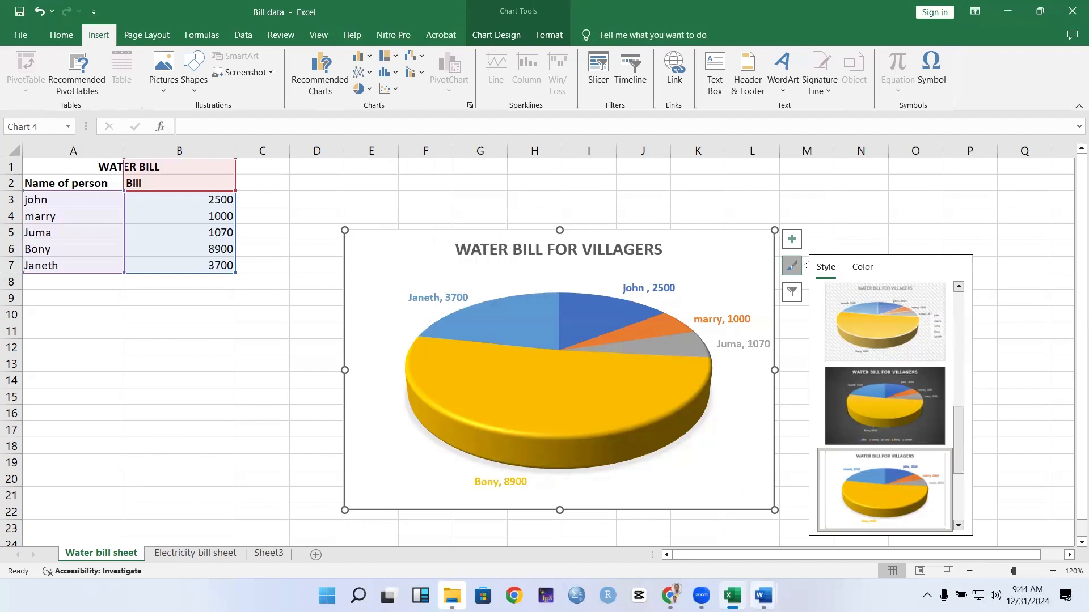
click(763, 595)
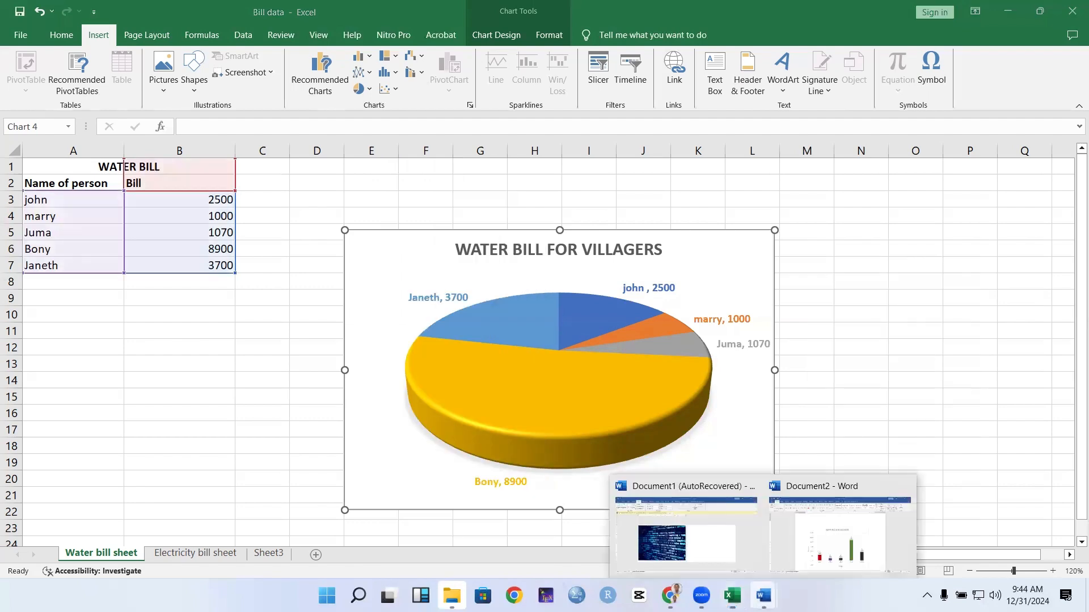
click(843, 540)
scroll(524, 378, down, 5)
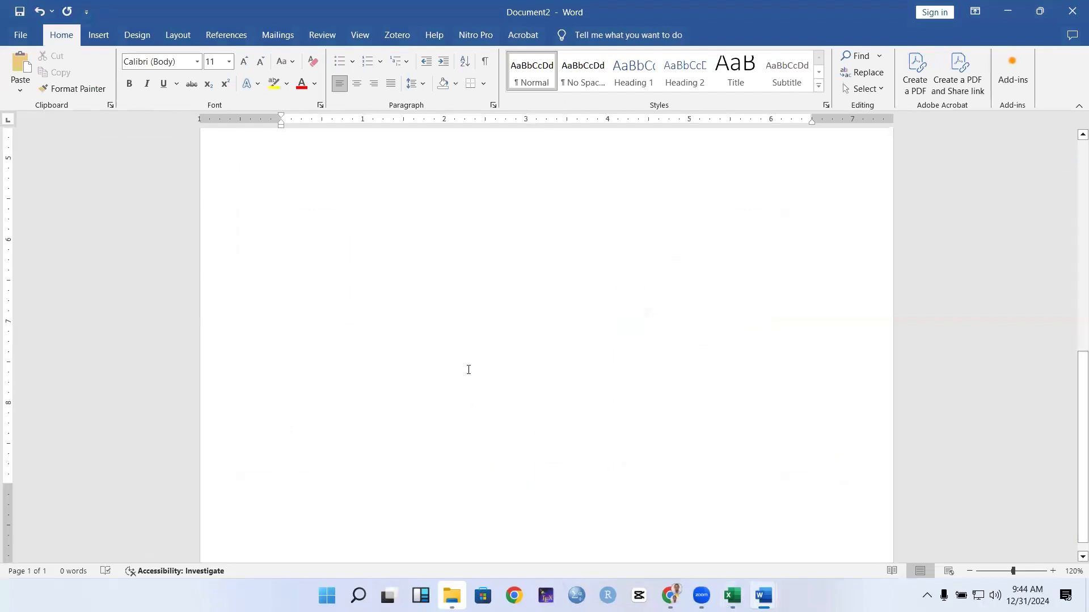
click(427, 208)
key(ctrl+v)
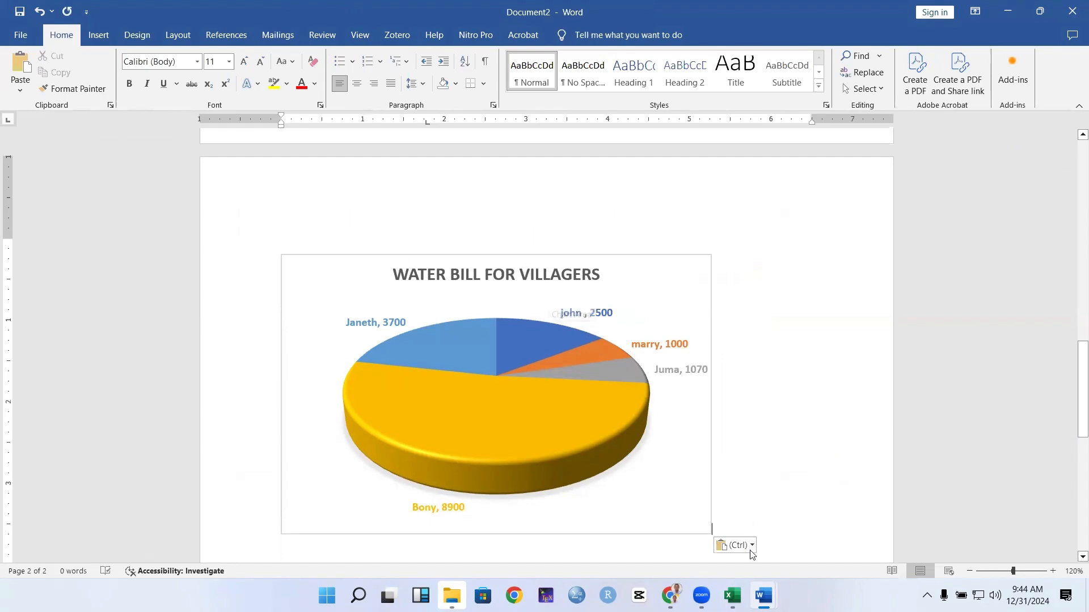
Switch back to the Bill data workbook in Excel and convert the 3-D pie chart to a doughnut chart
click(732, 595)
mouse_move(536, 300)
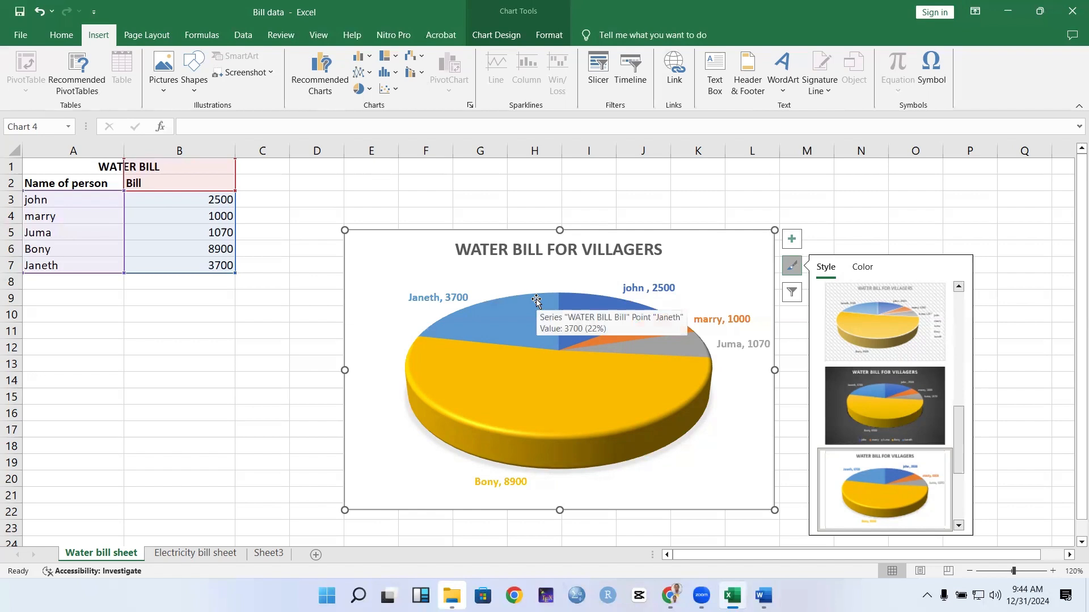
click(365, 89)
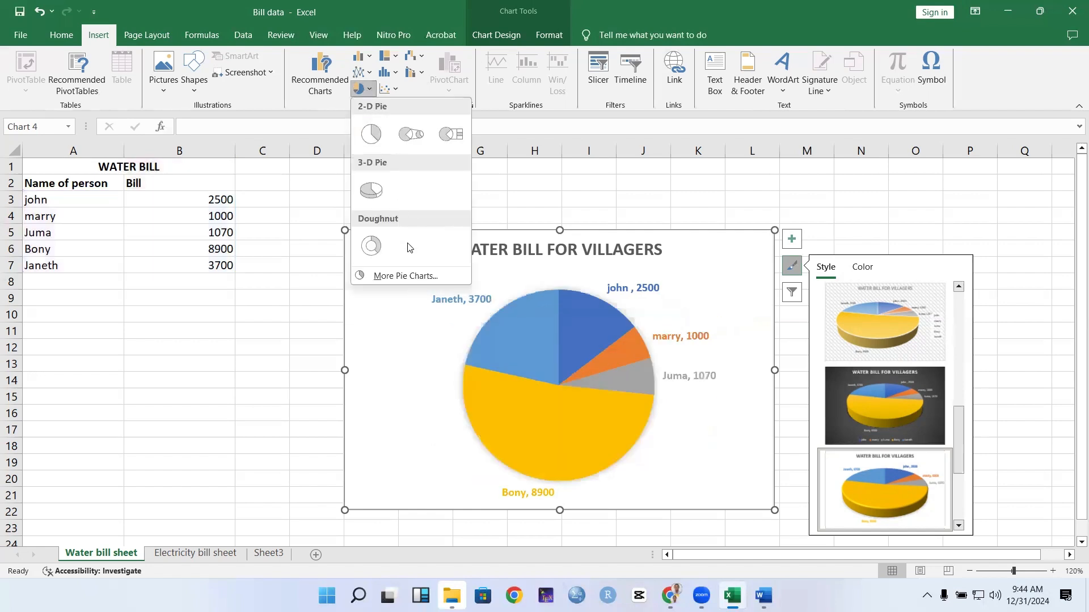
click(371, 246)
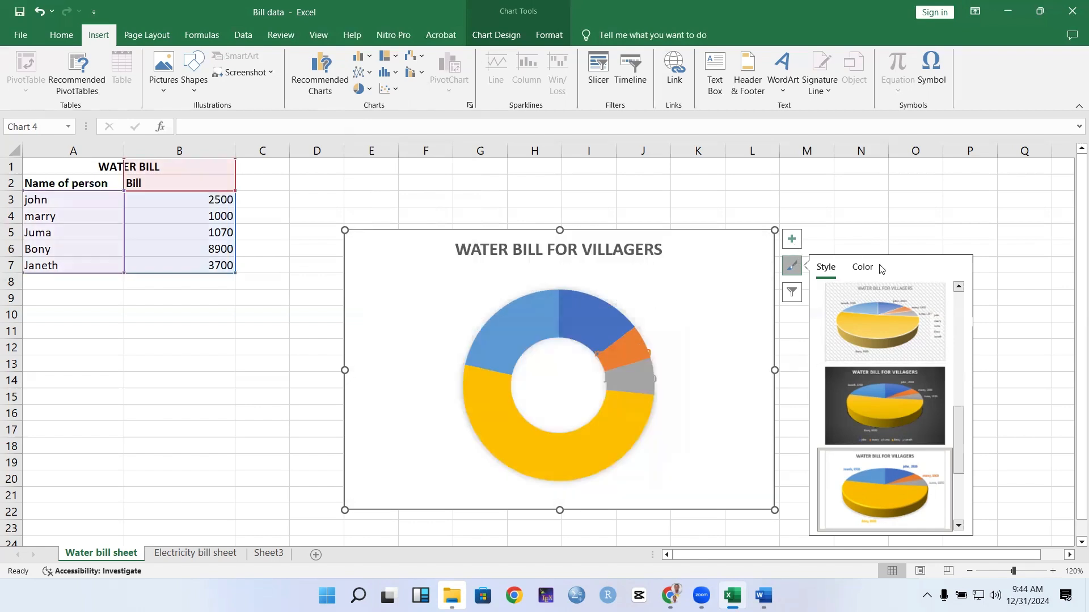
Apply the first chart style with name-and-value labels and a legend to the doughnut chart, and undo its change to a thin ring
drag(958, 442, 948, 310)
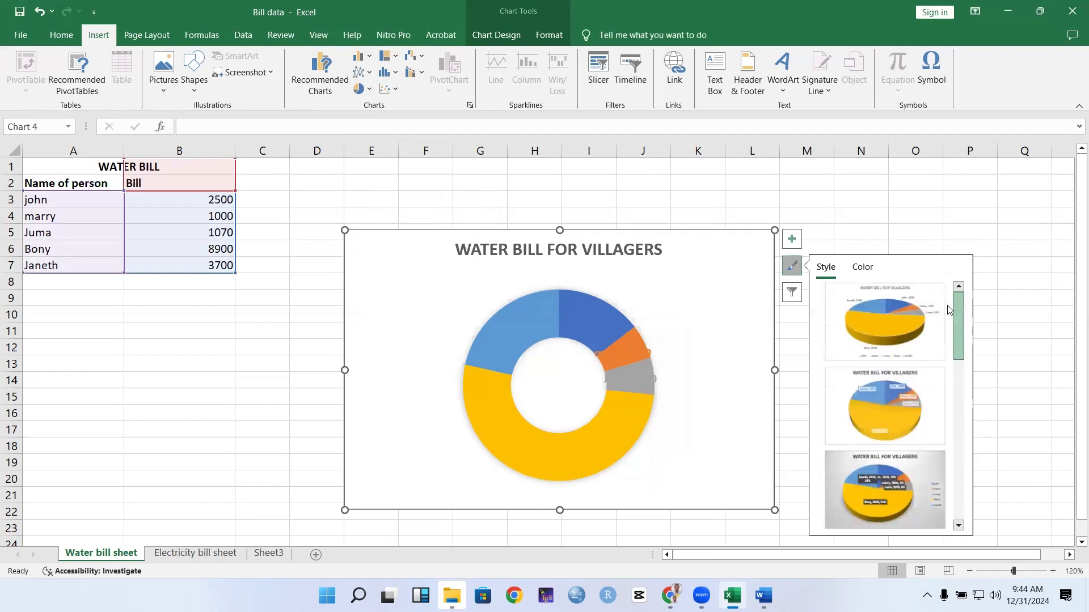
click(886, 328)
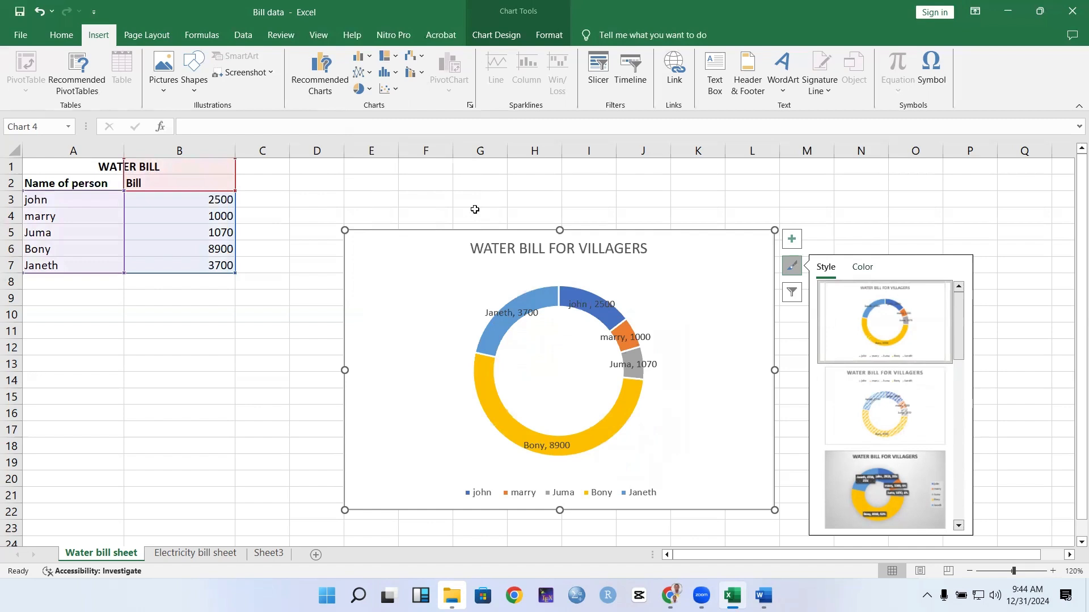
click(325, 169)
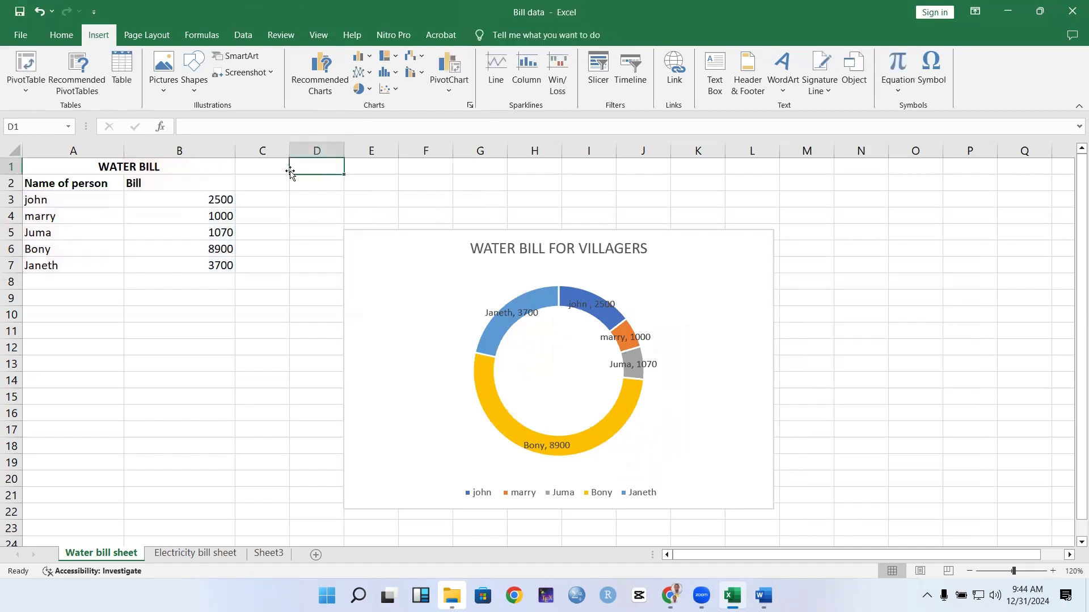
click(39, 12)
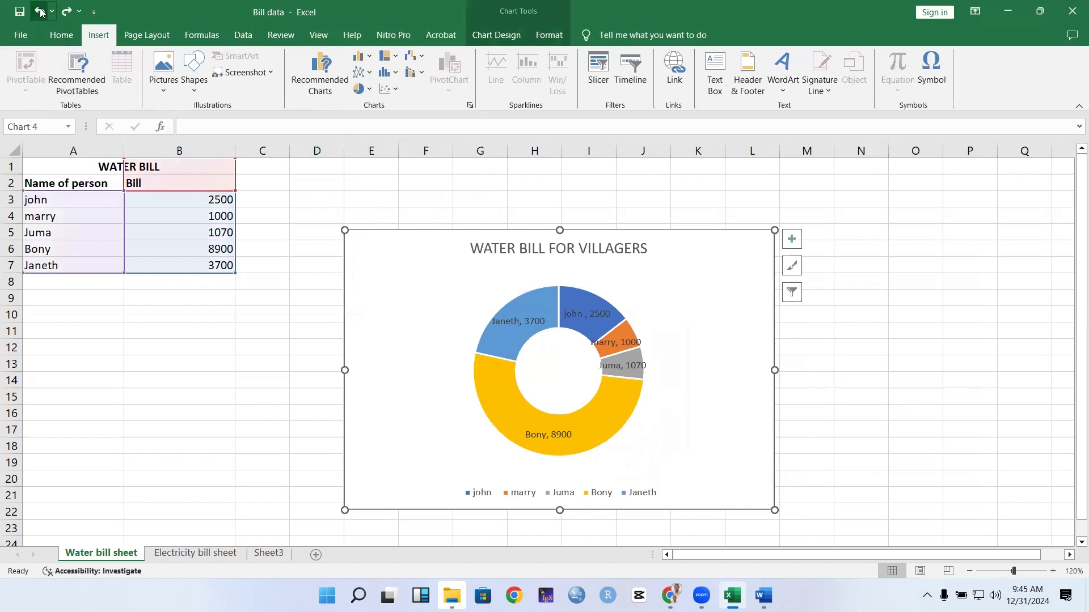
Enlarge the doughnut chart's frame so that it extends to about column M and row 23
click(601, 399)
click(693, 381)
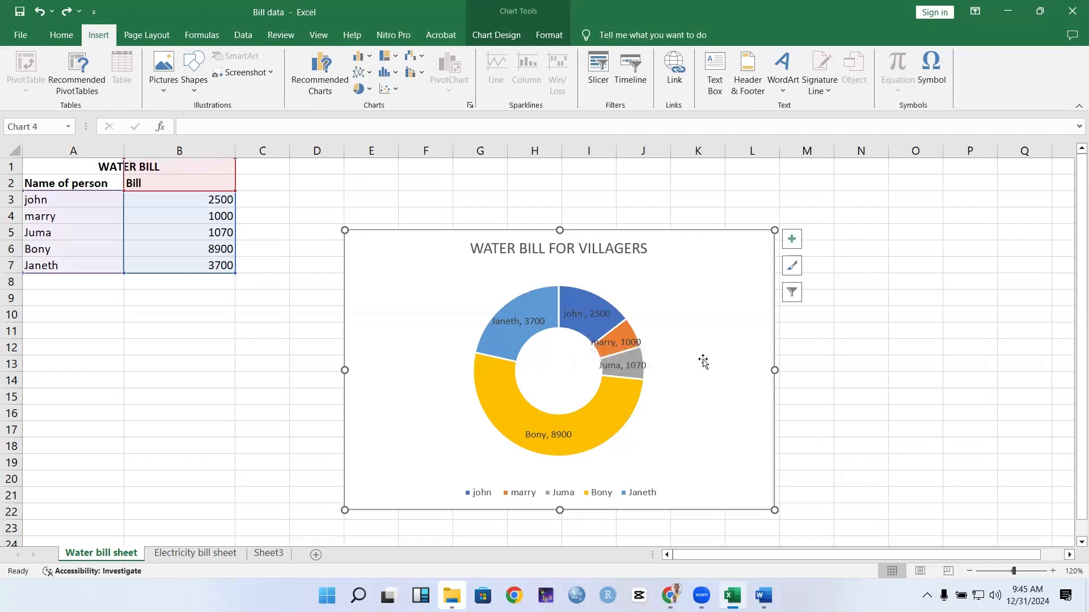
click(608, 390)
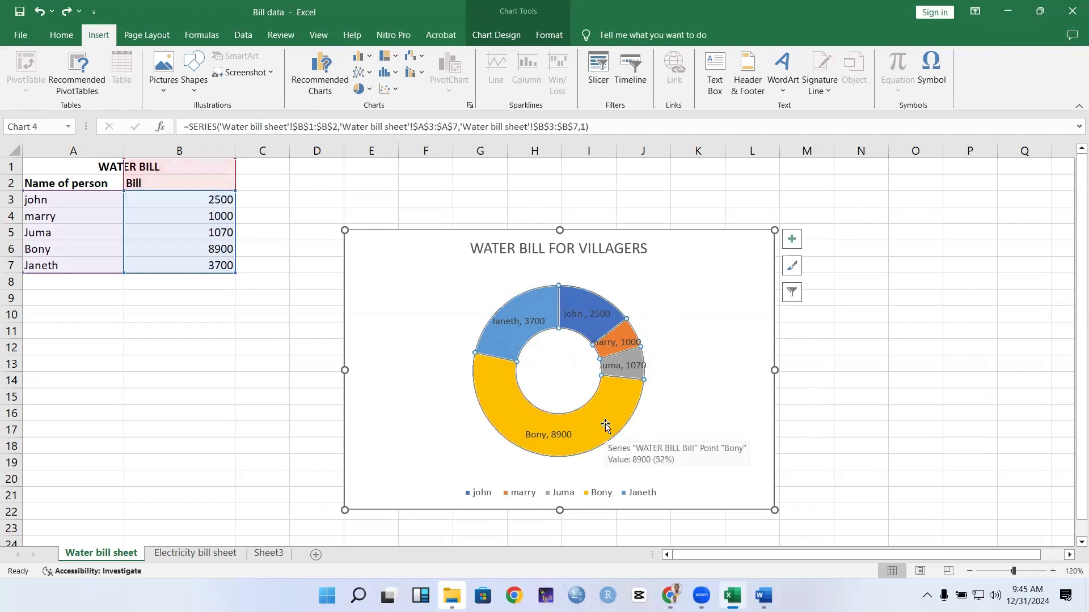
drag(774, 509, 831, 529)
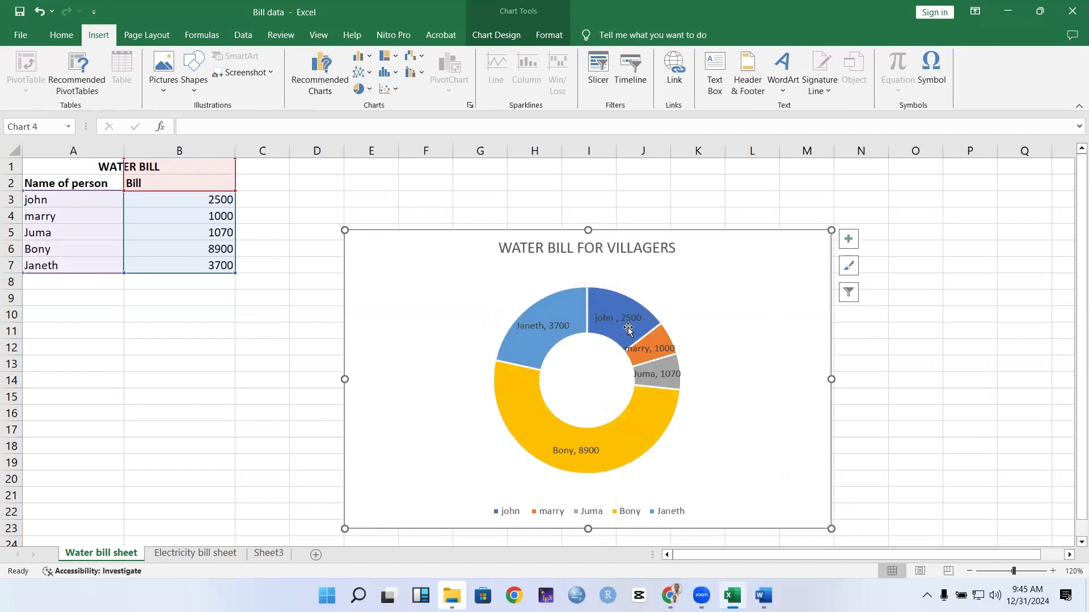
Enlarge the doughnut's plot area to fill the height between the chart title and the legend
click(511, 302)
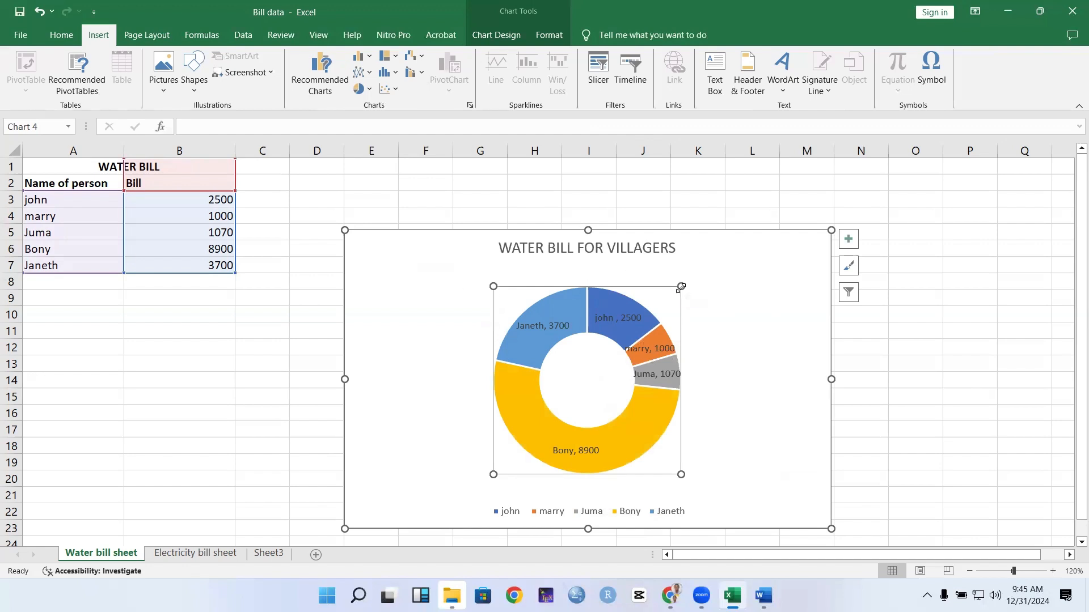
drag(681, 287, 704, 291)
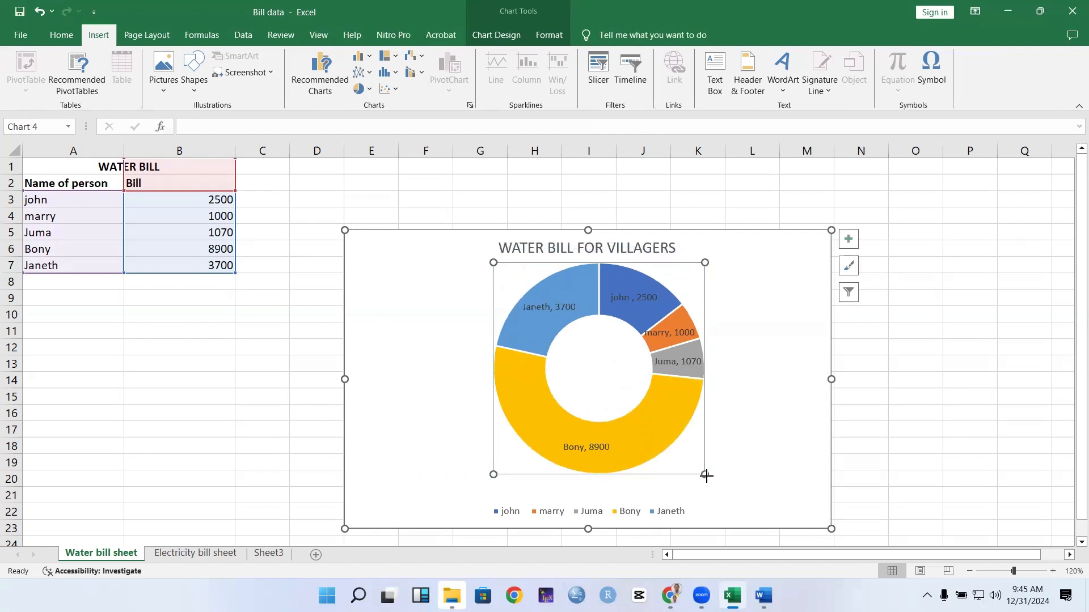
drag(705, 475, 733, 488)
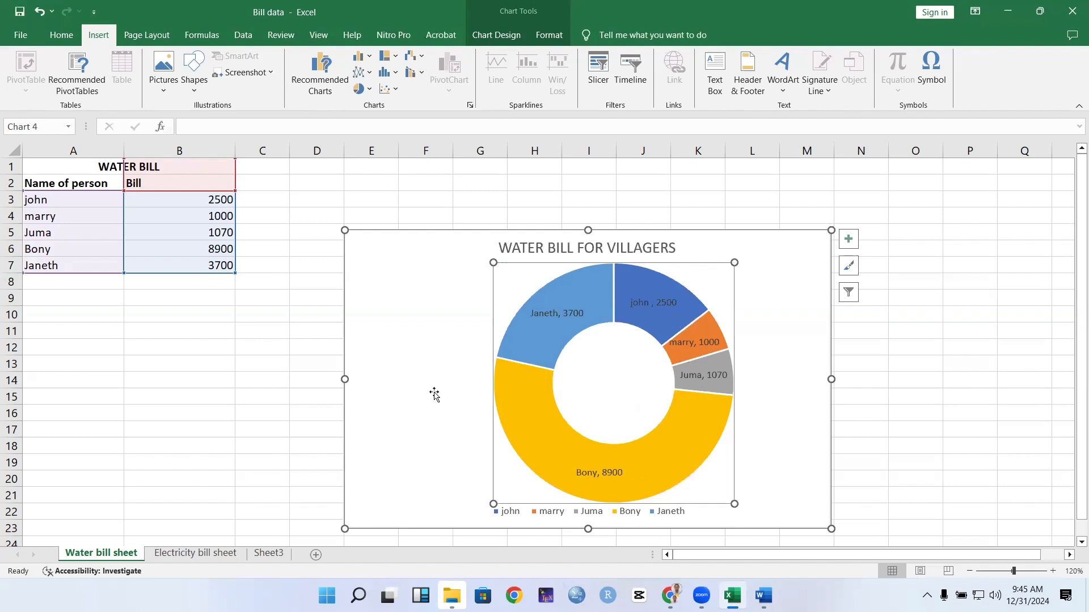
click(414, 369)
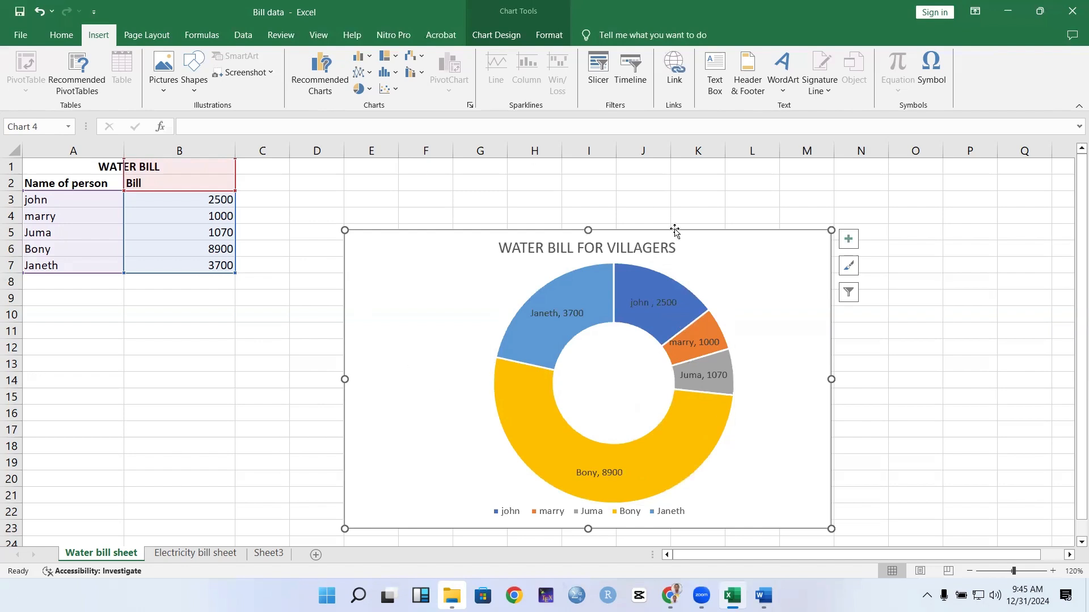
Copy the doughnut chart, and cut it from the Water bill sheet
right_click(398, 263)
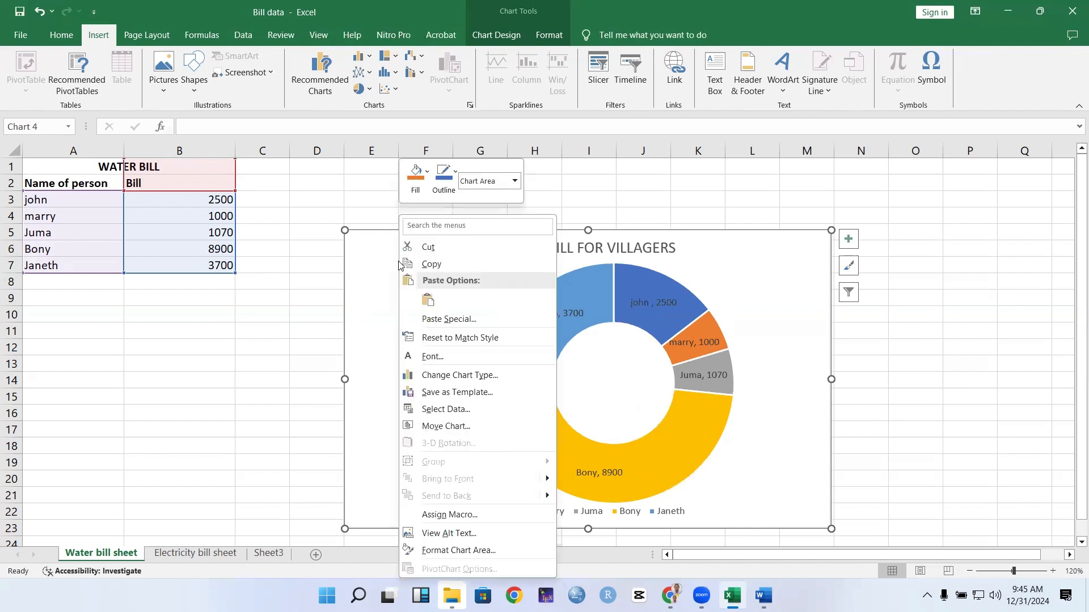
click(431, 265)
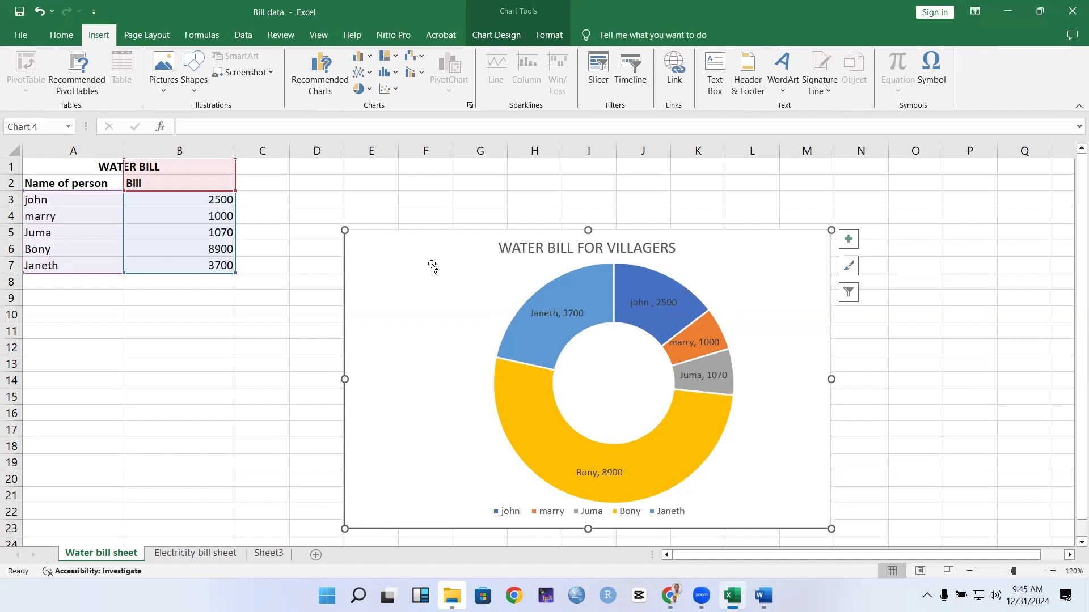
right_click(394, 292)
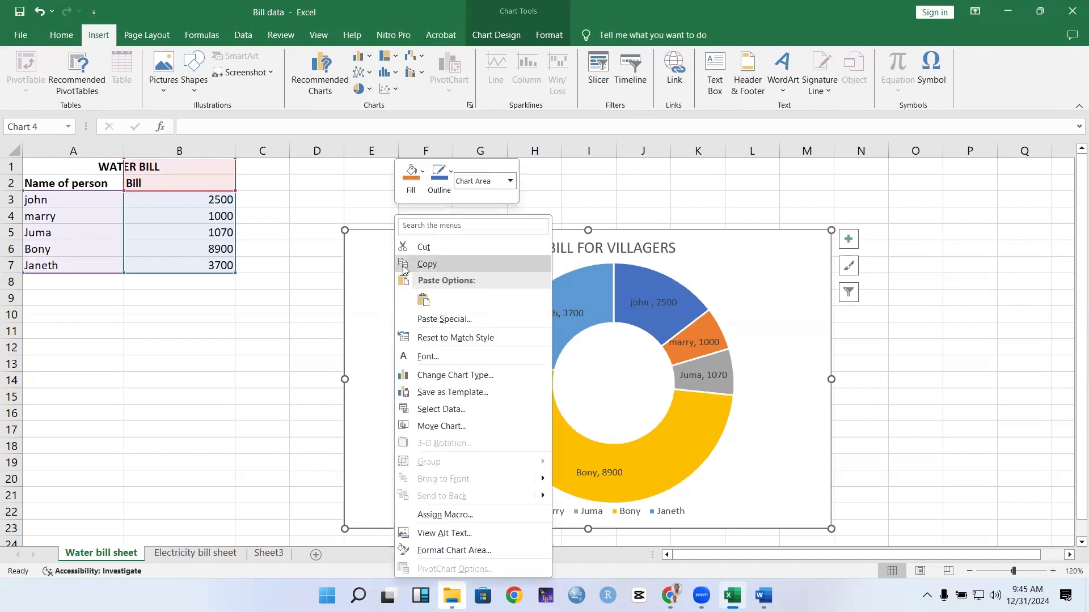
click(413, 248)
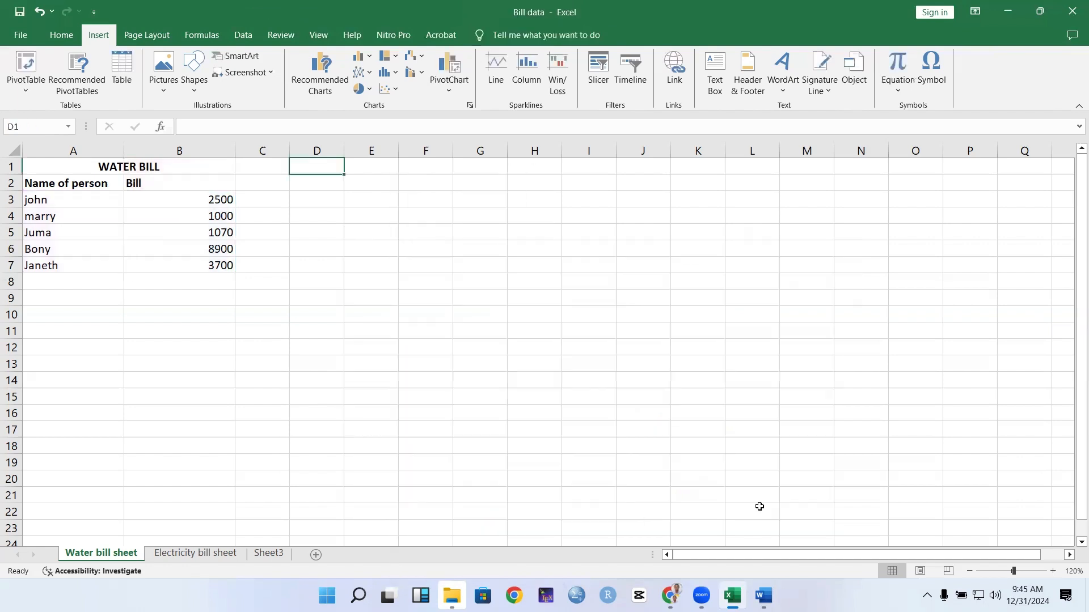
Switch to Document2 in Word and paste the doughnut chart on page 2, five line breaks below the pie chart
mouse_move(735, 595)
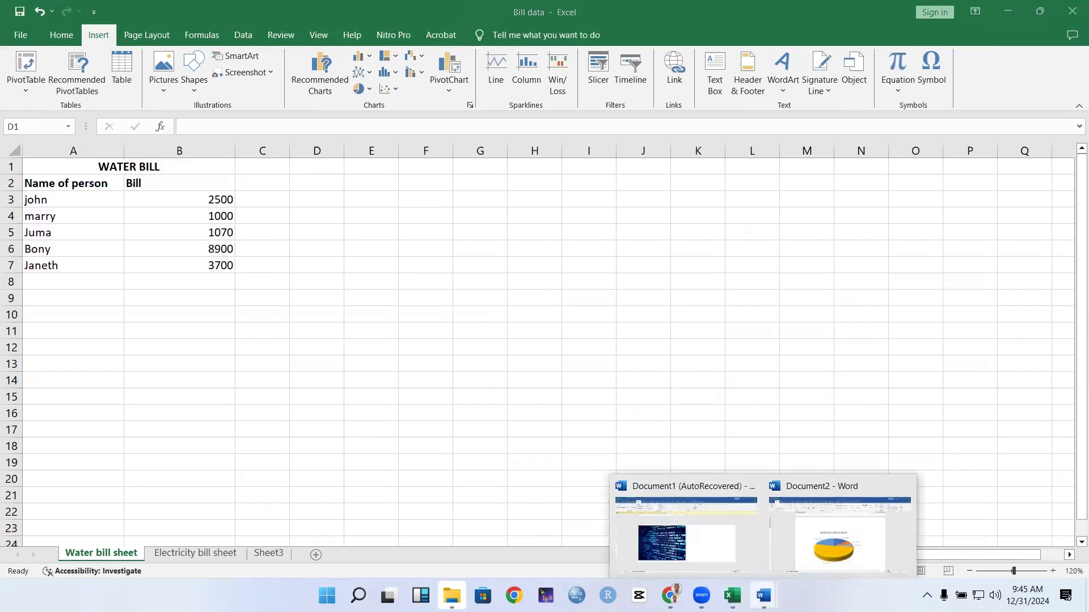
click(822, 564)
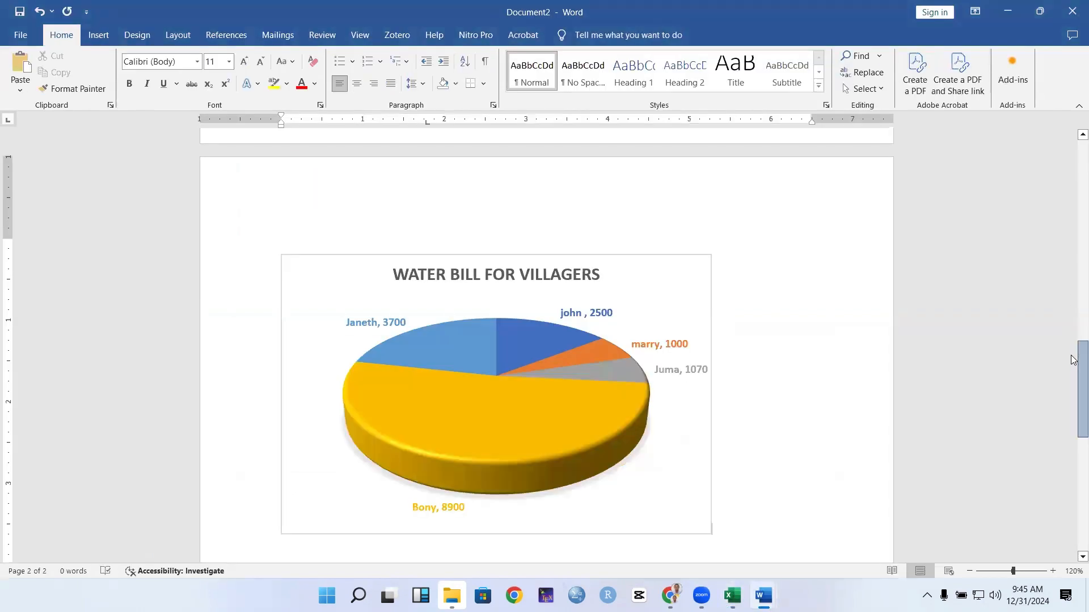
drag(1075, 356, 1074, 431)
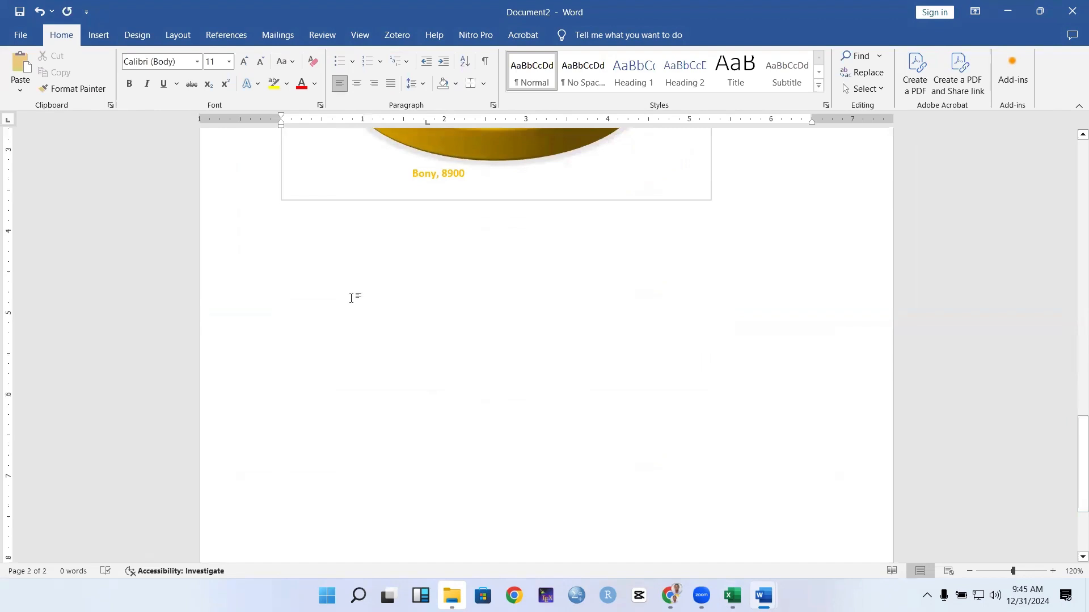
double_click(351, 298)
scroll(352, 298, up, 6)
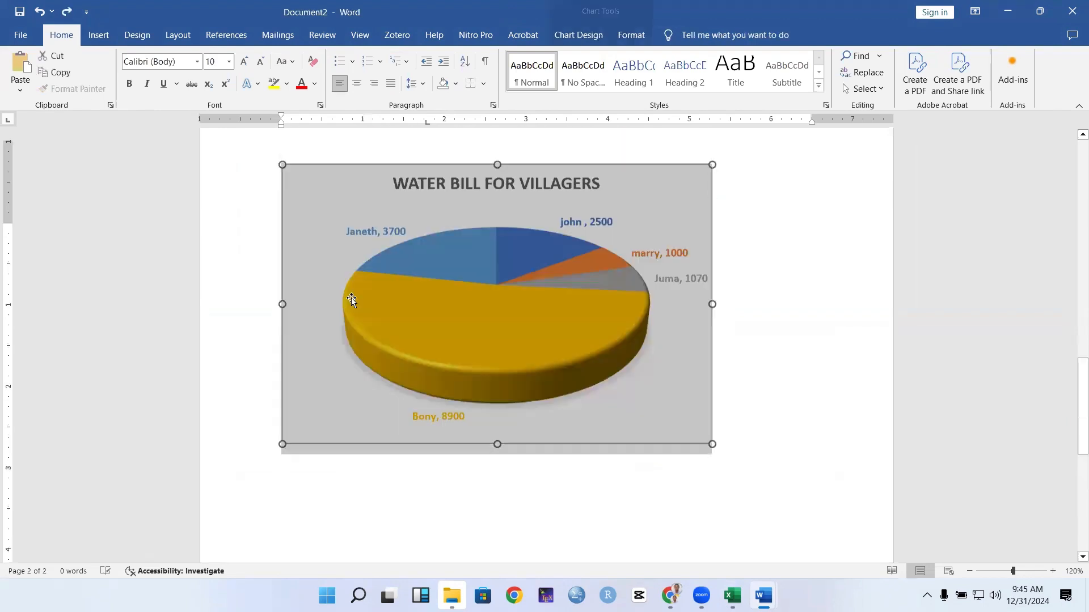
click(352, 298)
click(728, 428)
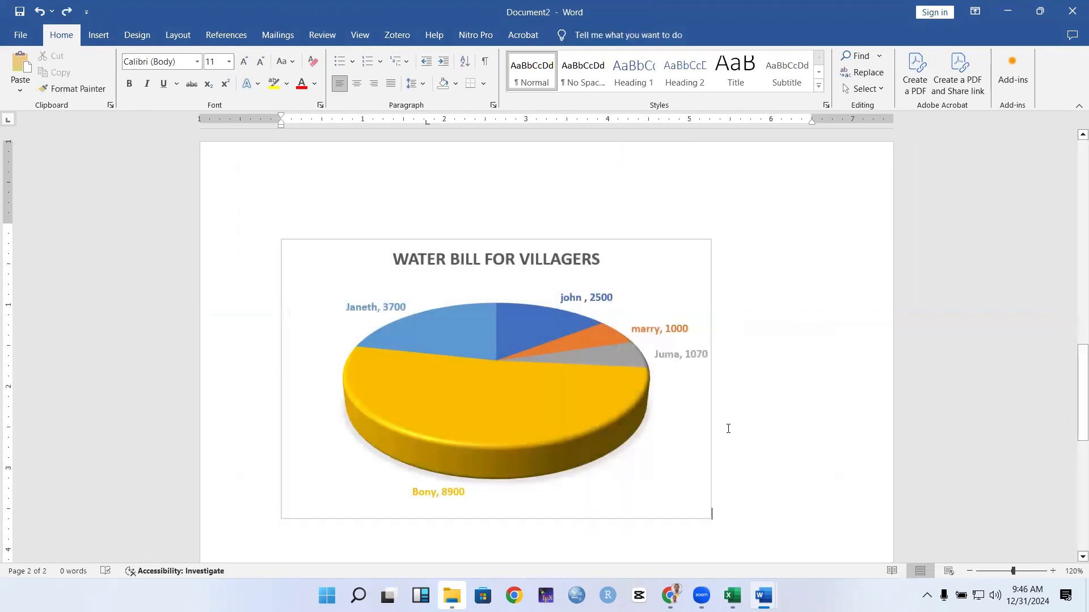
key(Return)
key(Return)
key(Return)
key(Return)
key(Return)
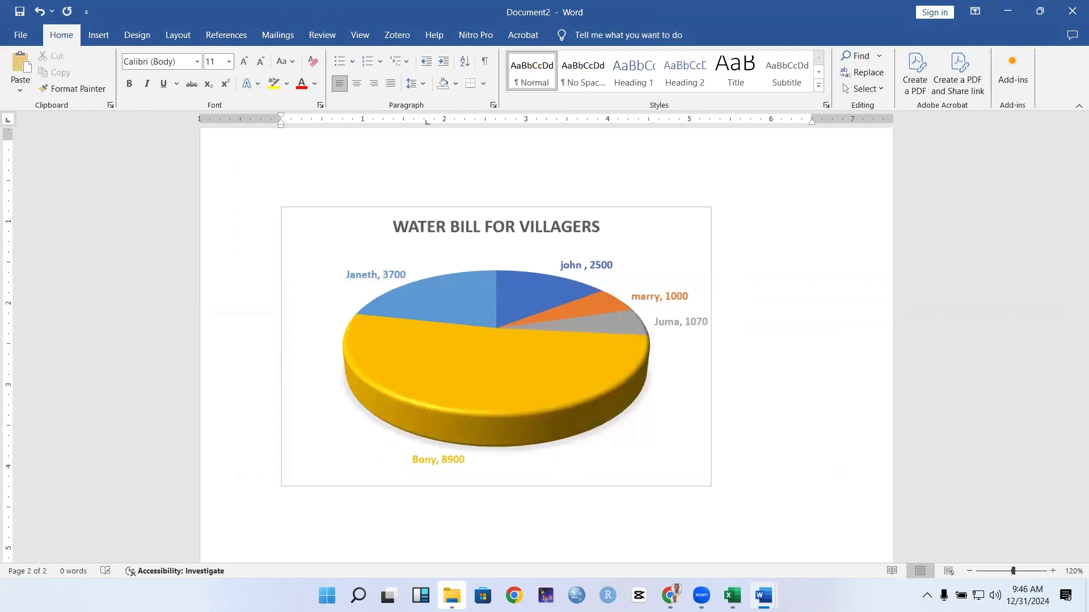
key(ctrl+v)
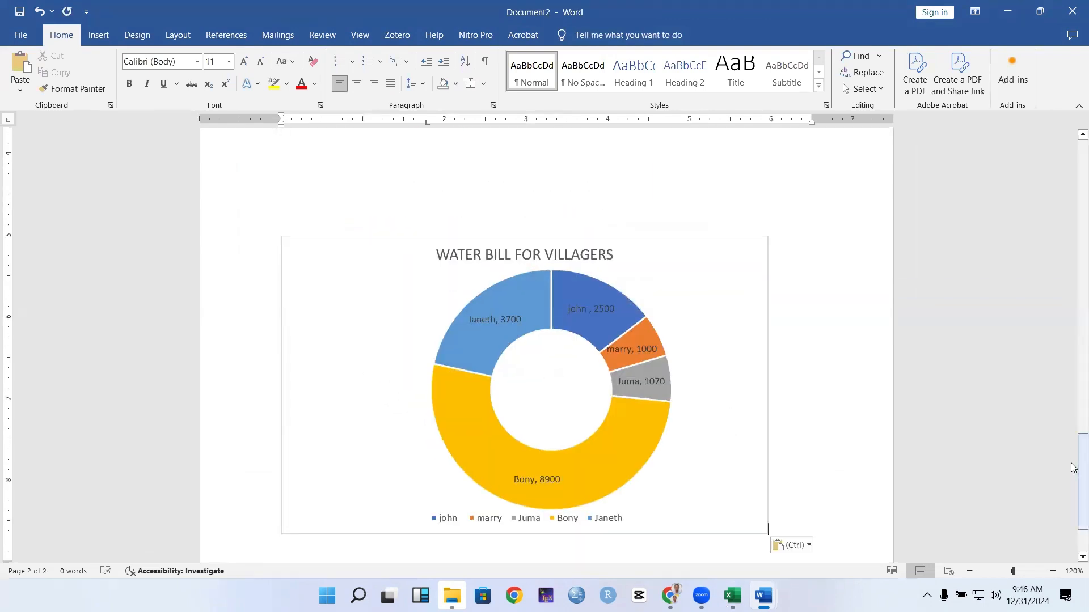
drag(1071, 474, 1073, 527)
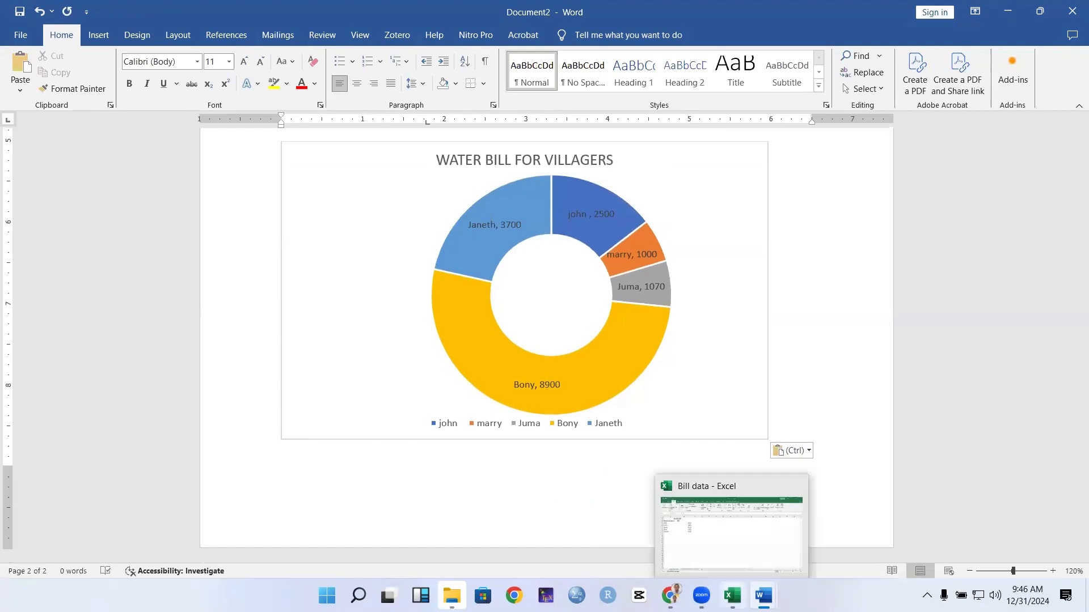
Return to the Bill data workbook in Excel and insert a markers-only scatter chart from A1:B7 of the Water bill sheet
click(709, 540)
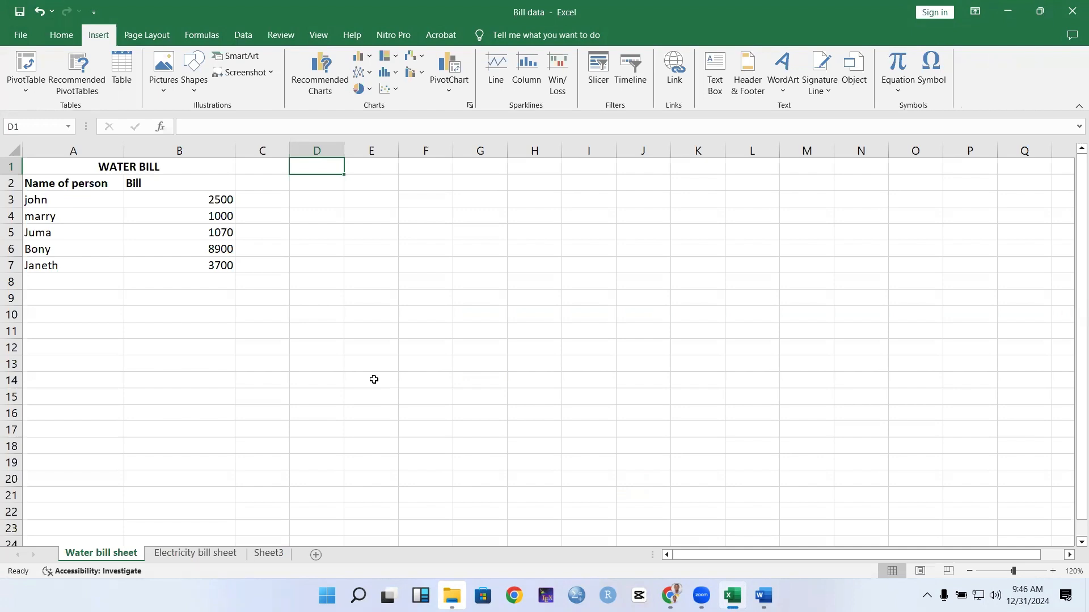
drag(78, 171, 141, 266)
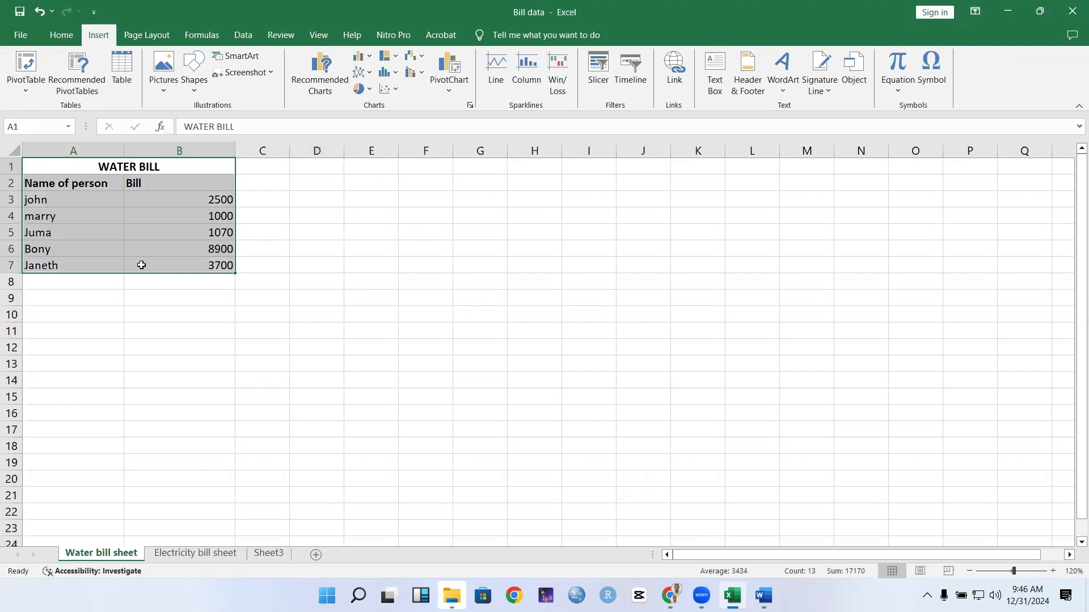
click(397, 90)
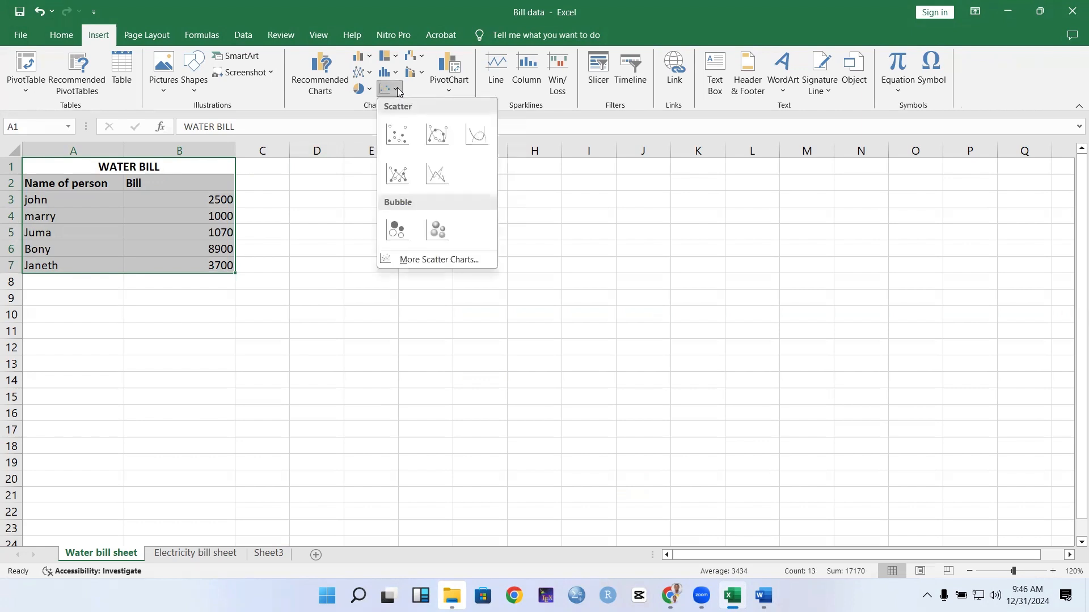
click(399, 134)
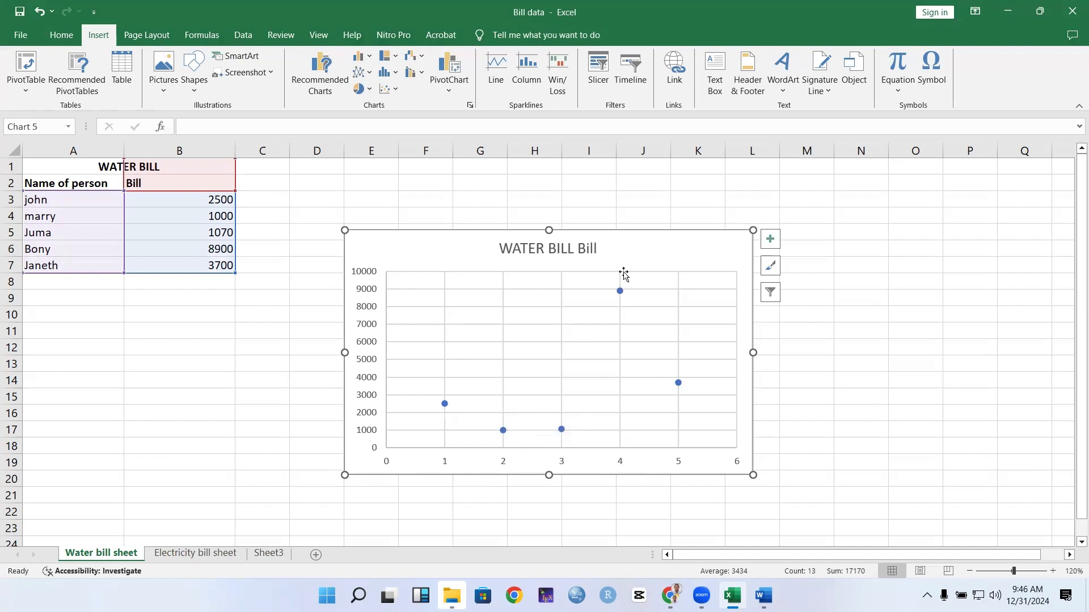
Connect the scatter chart's data points with a solid line in the standard dark red colour
click(443, 403)
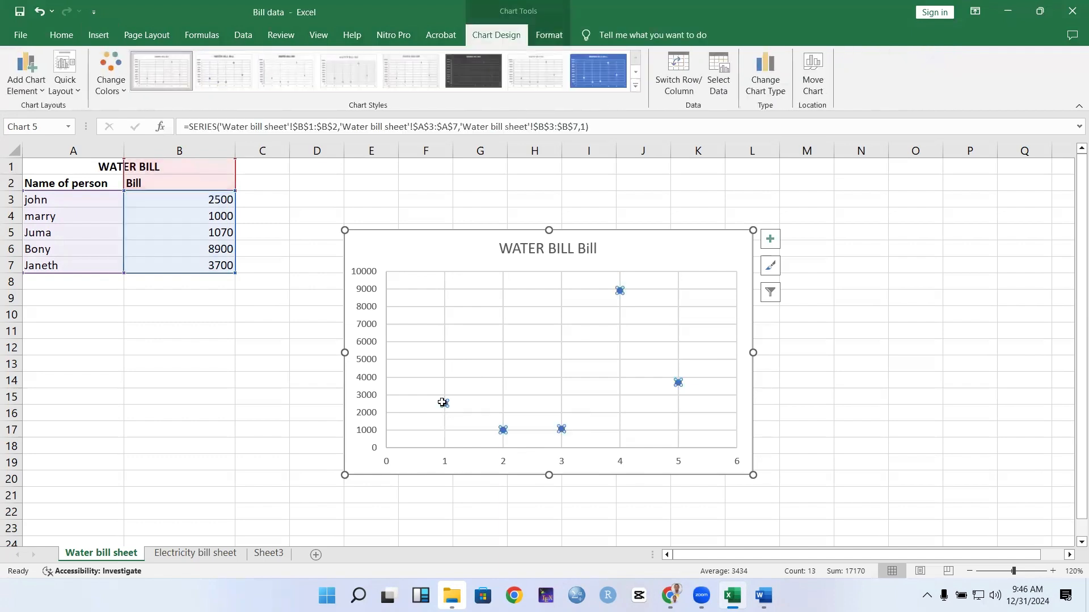
double_click(443, 403)
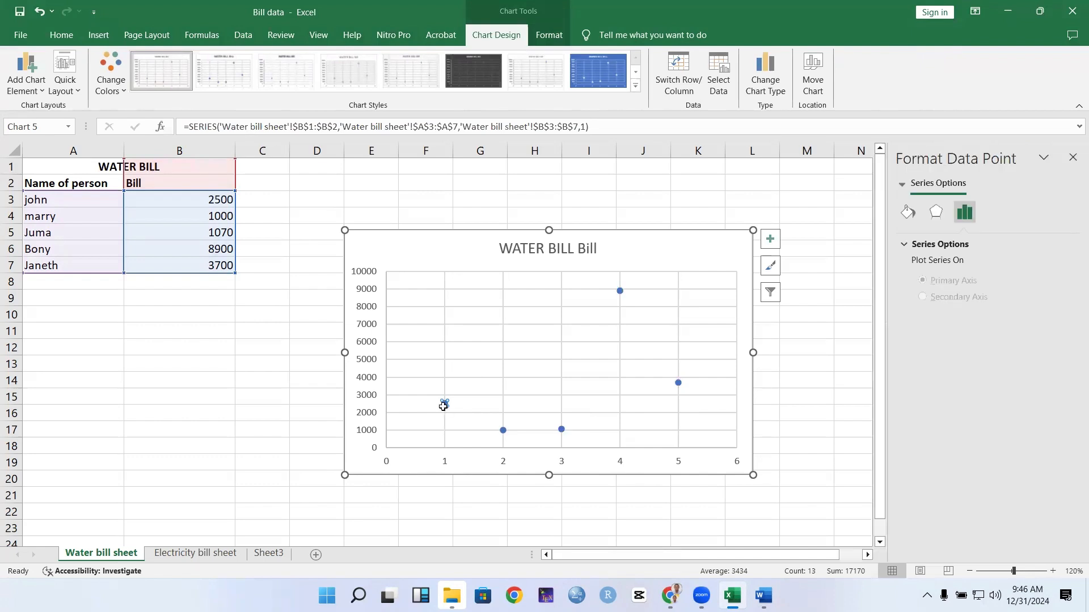
click(592, 374)
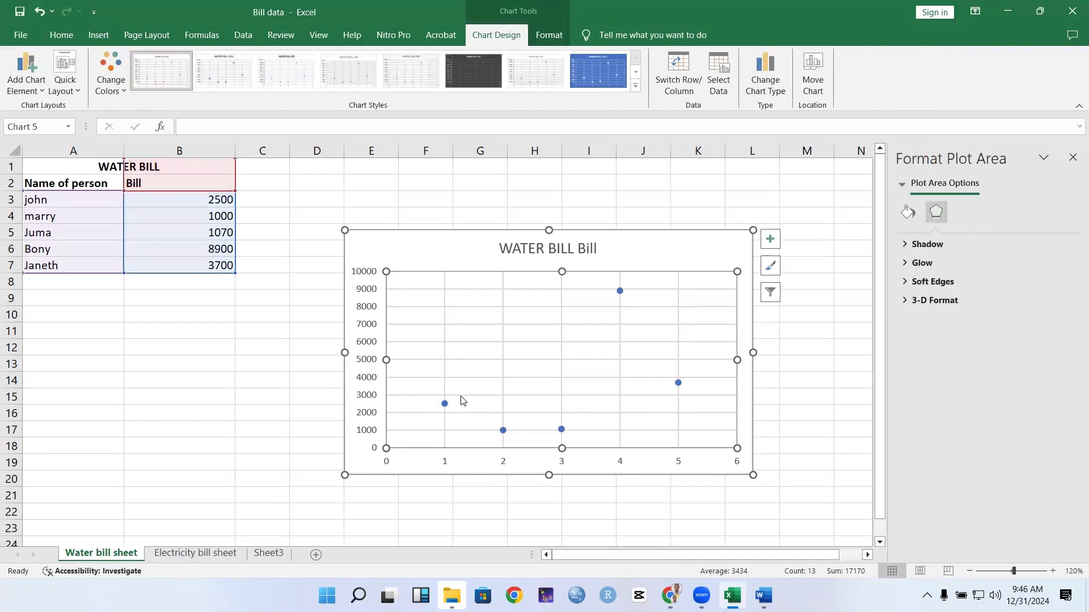
click(445, 403)
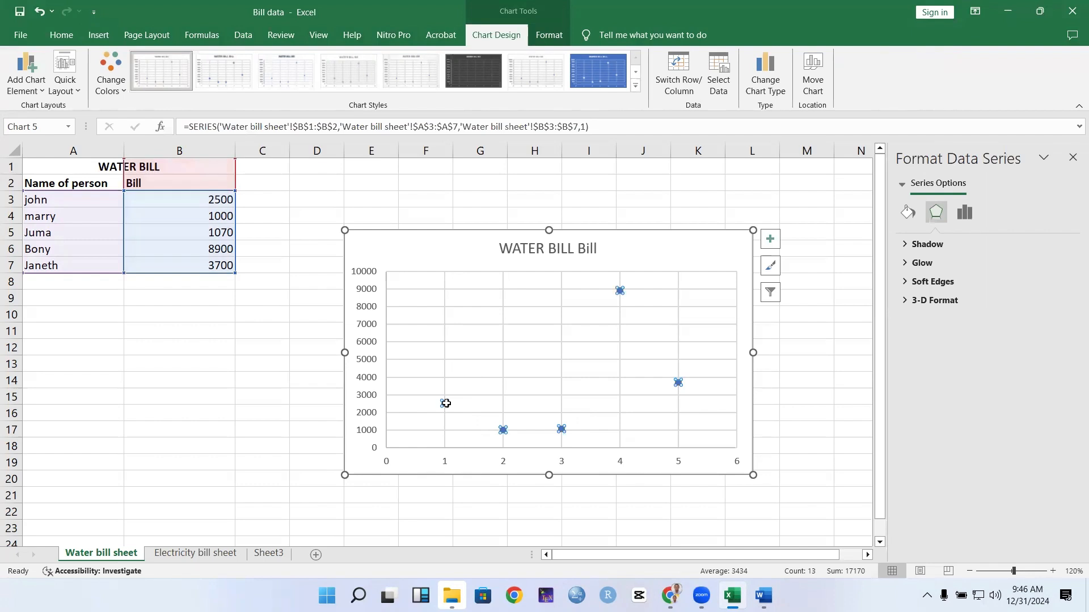
click(906, 214)
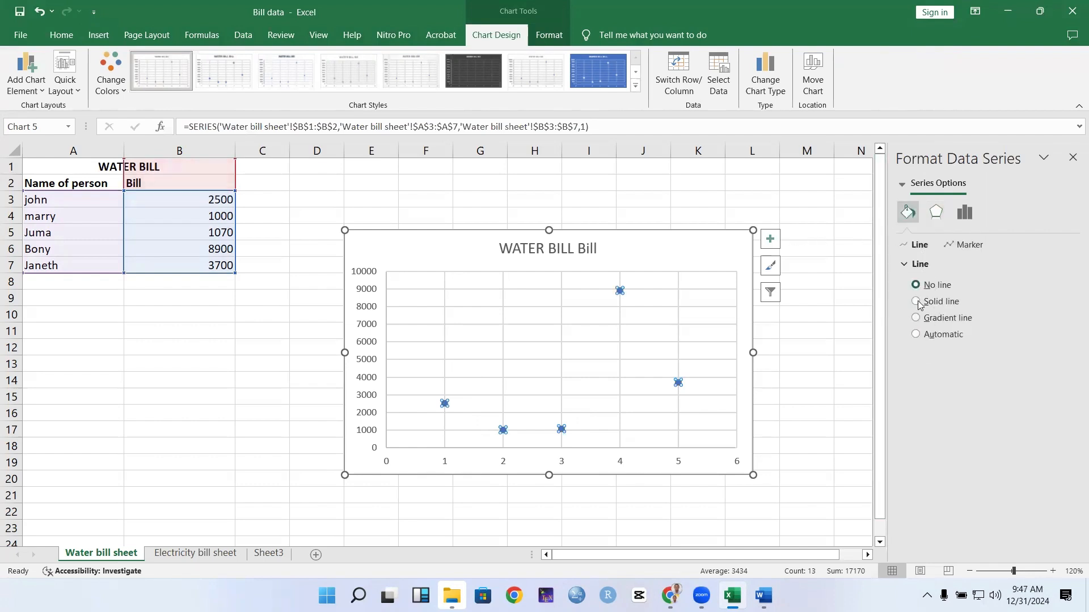
click(936, 213)
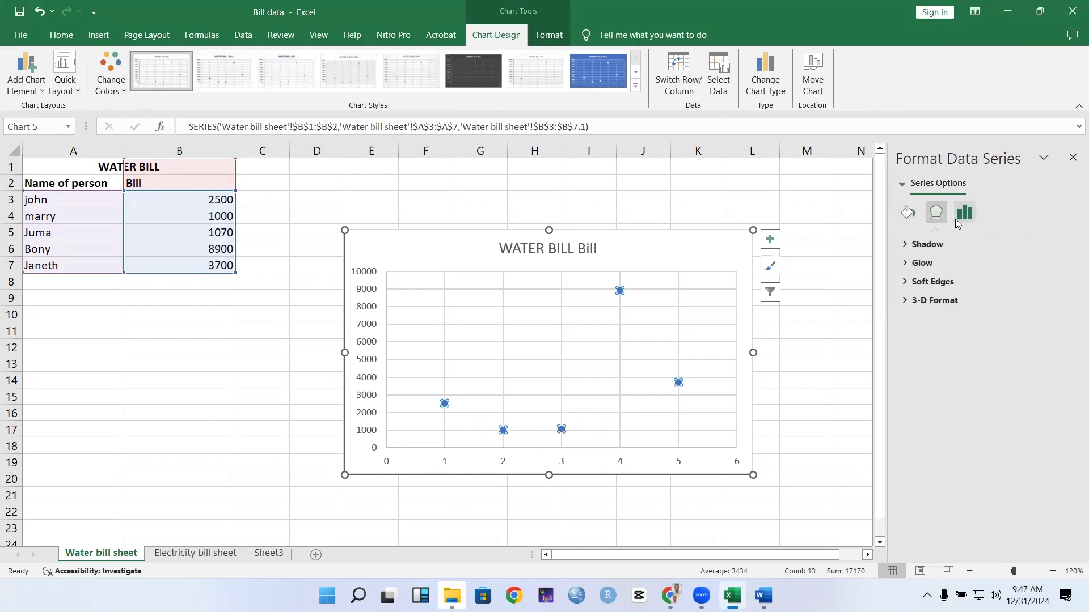
click(907, 213)
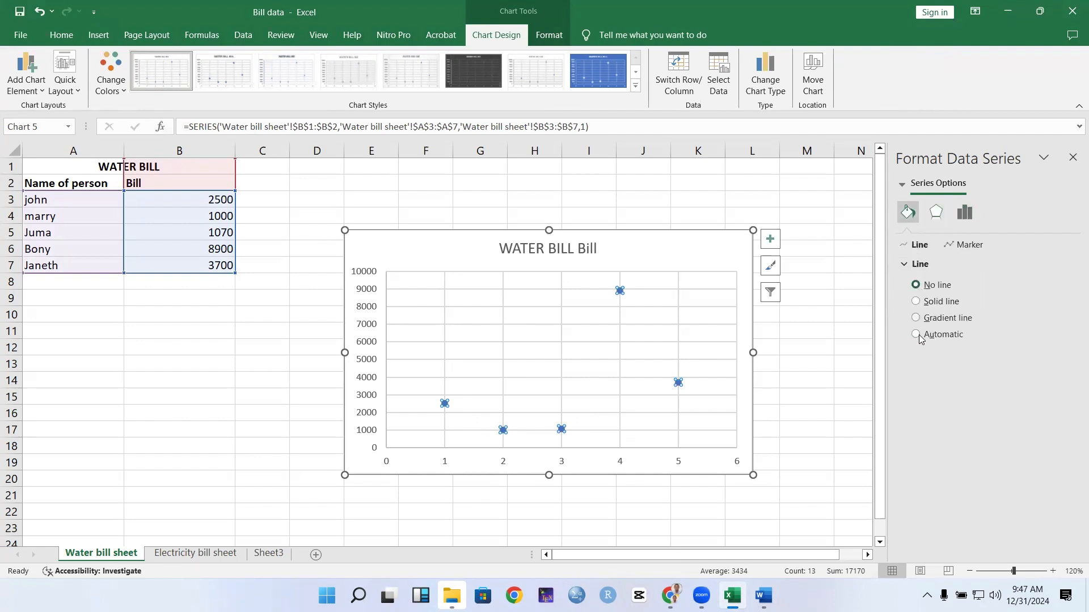
click(917, 301)
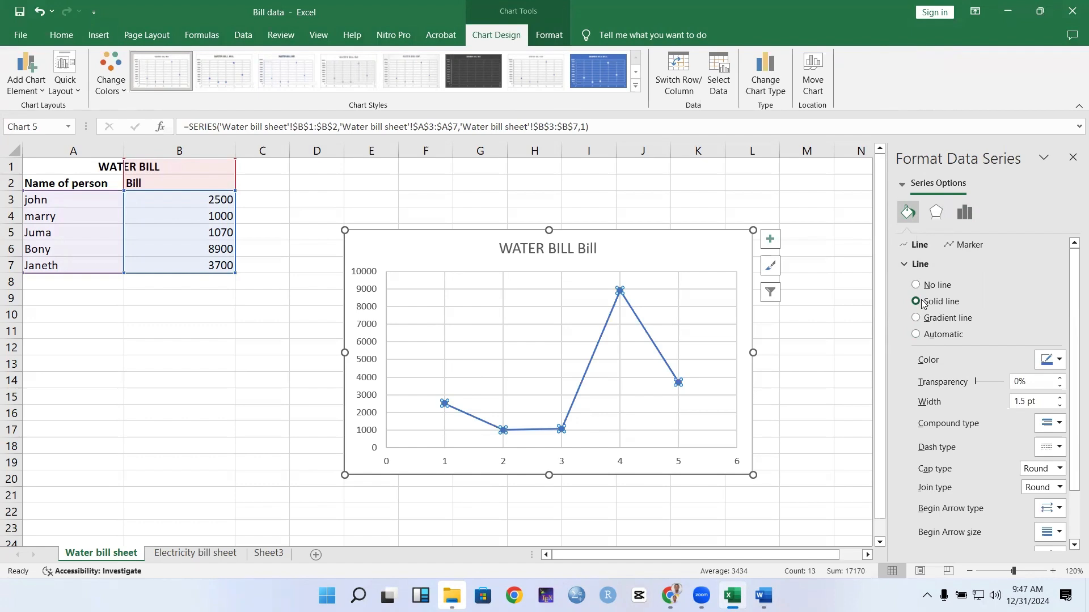
click(1059, 363)
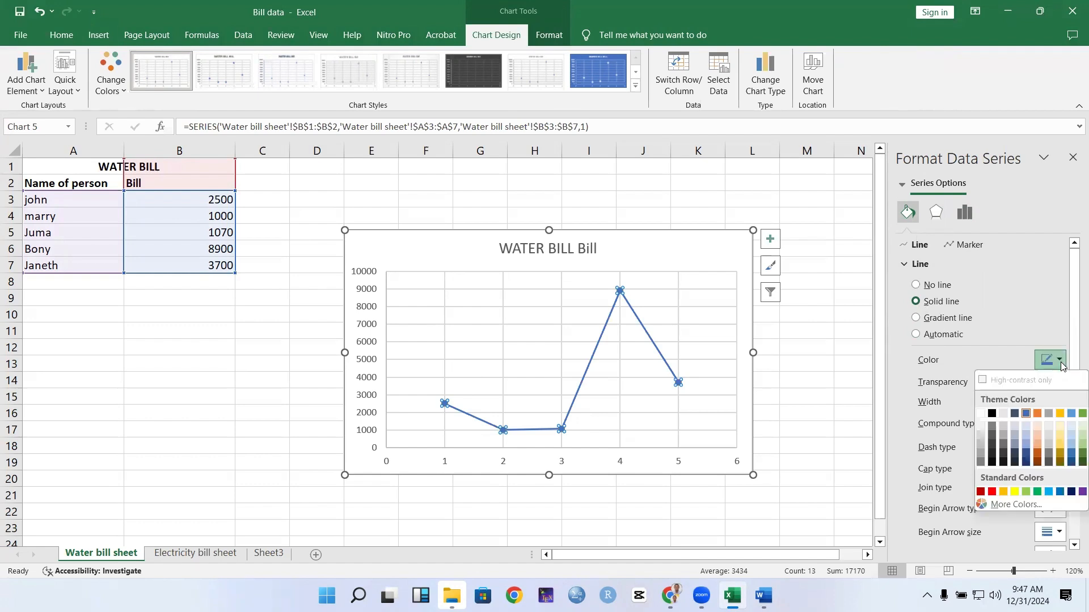
click(980, 492)
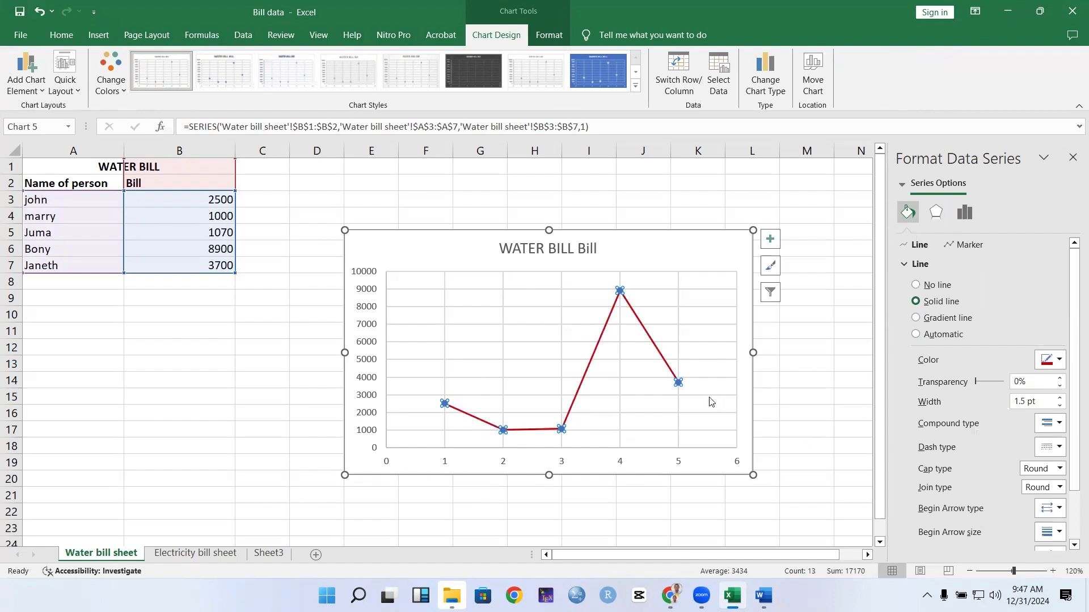
Add axis titles to the scatter chart and name the horizontal axis "Villager"
click(770, 241)
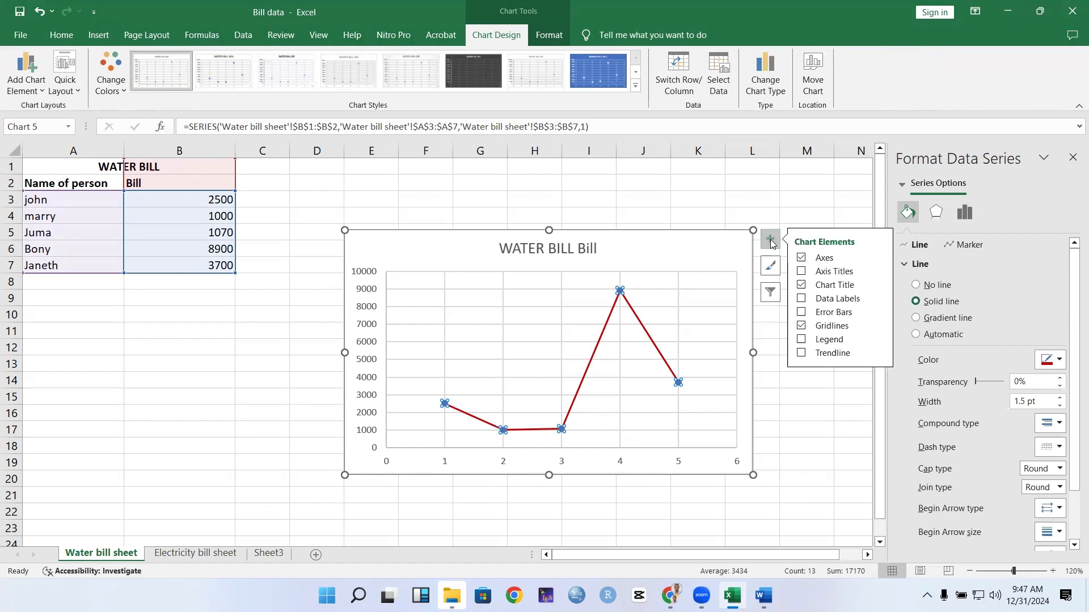
click(802, 273)
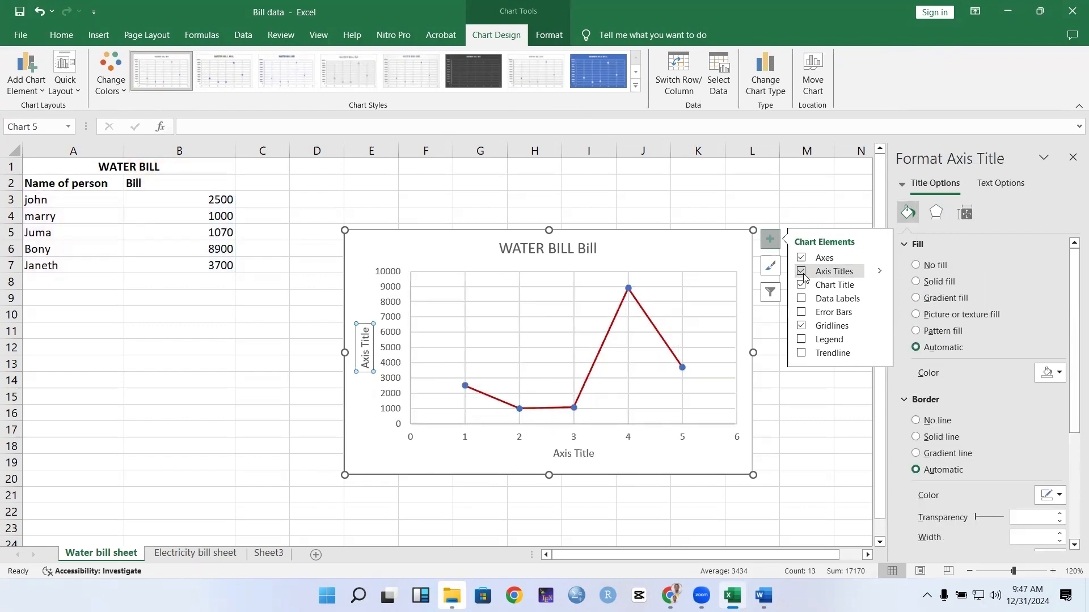
click(574, 454)
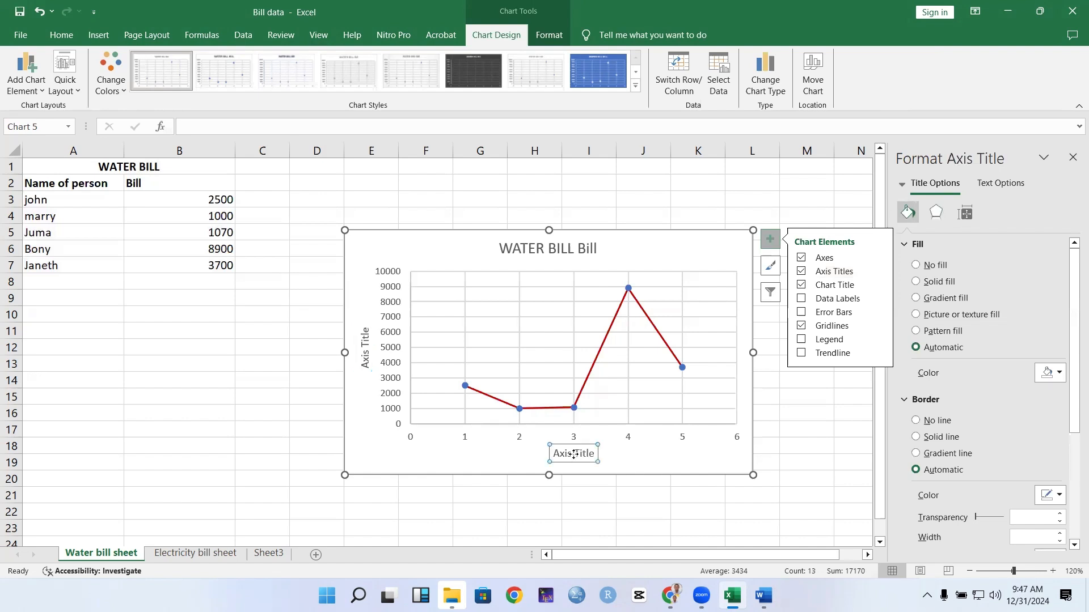
click(587, 454)
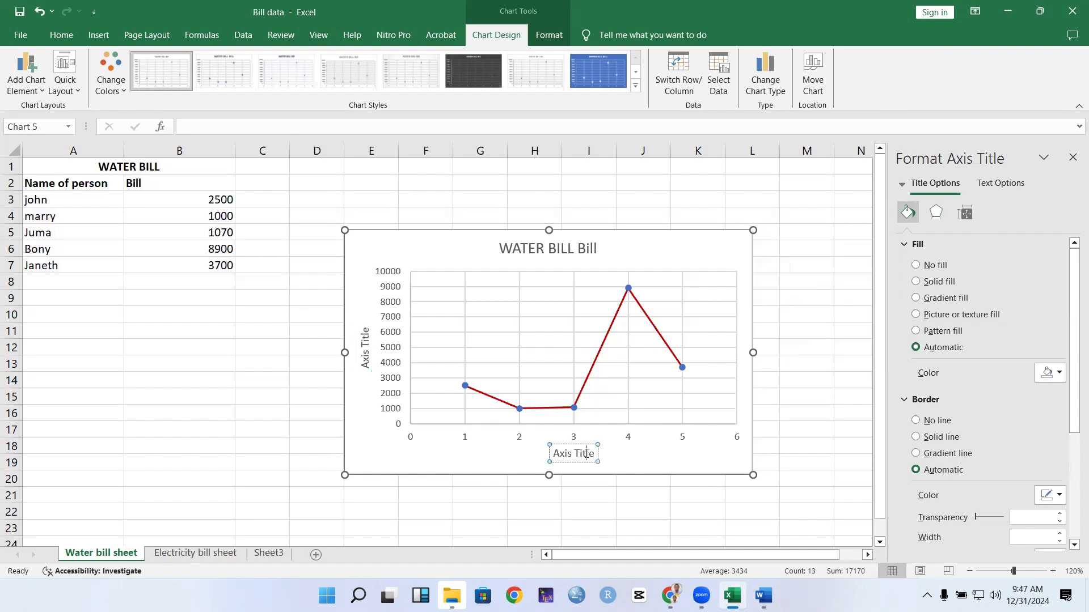
key(BackSpace)
key(BackSpace)
key(BackSpace)
key(BackSpace)
key(BackSpace)
key(BackSpace)
key(BackSpace)
key(BackSpace)
key(BackSpace)
key(BackSpace)
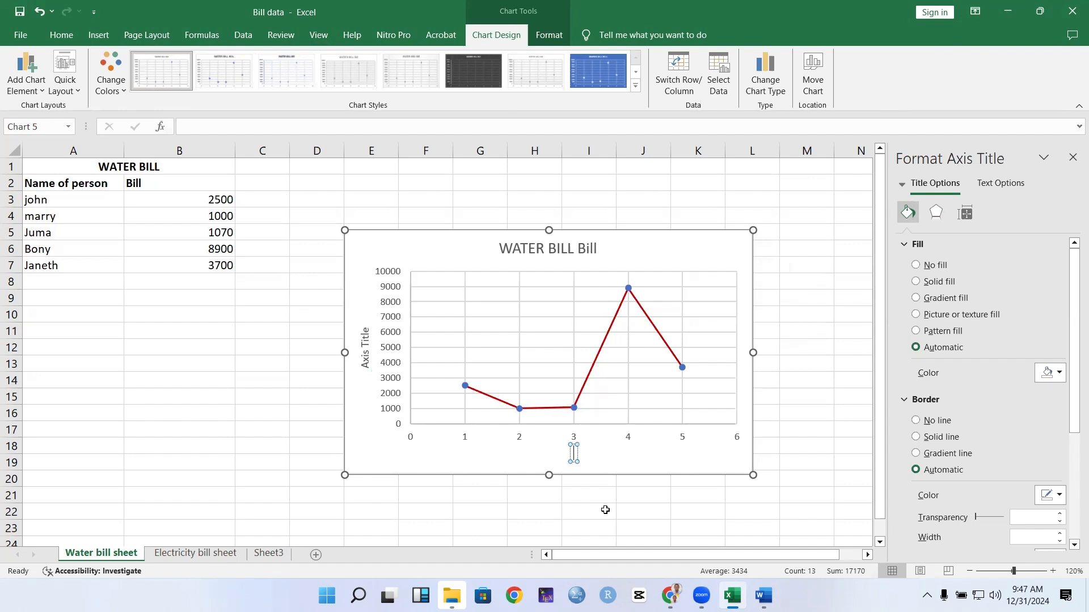
text(Villager)
Change the scatter chart's vertical axis title to "Bill in Tsh"
click(366, 338)
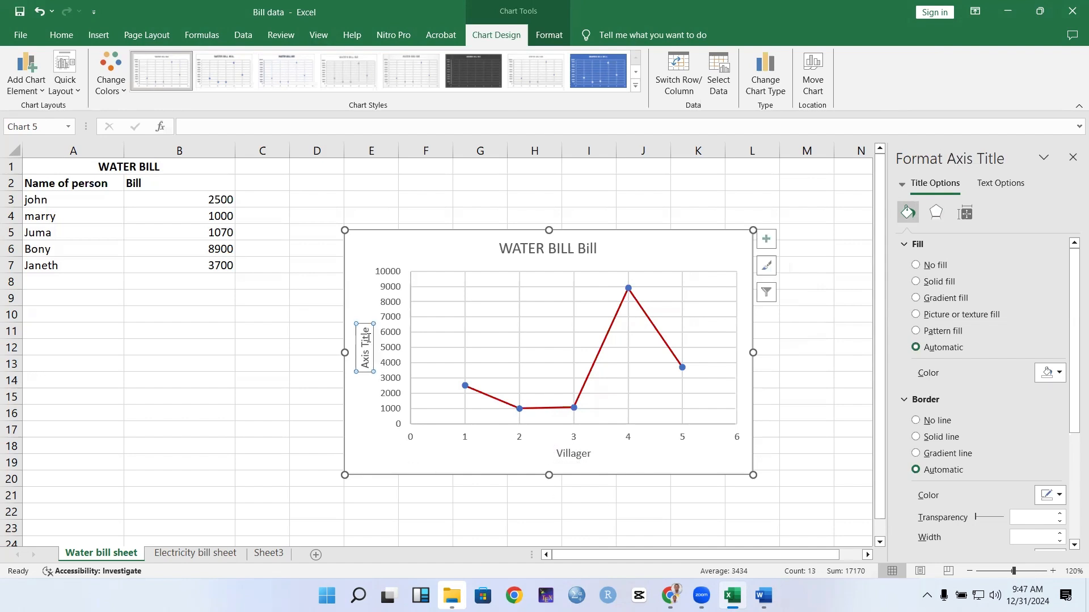
key(BackSpace)
key(BackSpace)
key(BackSpace)
key(BackSpace)
key(BackSpace)
key(BackSpace)
key(BackSpace)
key(BackSpace)
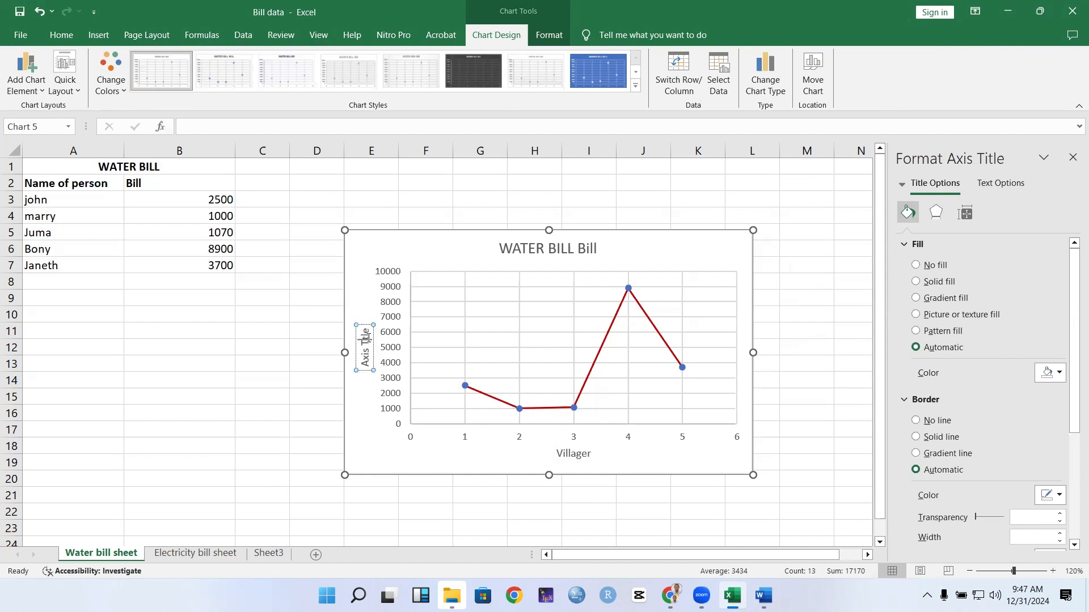
key(BackSpace)
key(BackSpace)
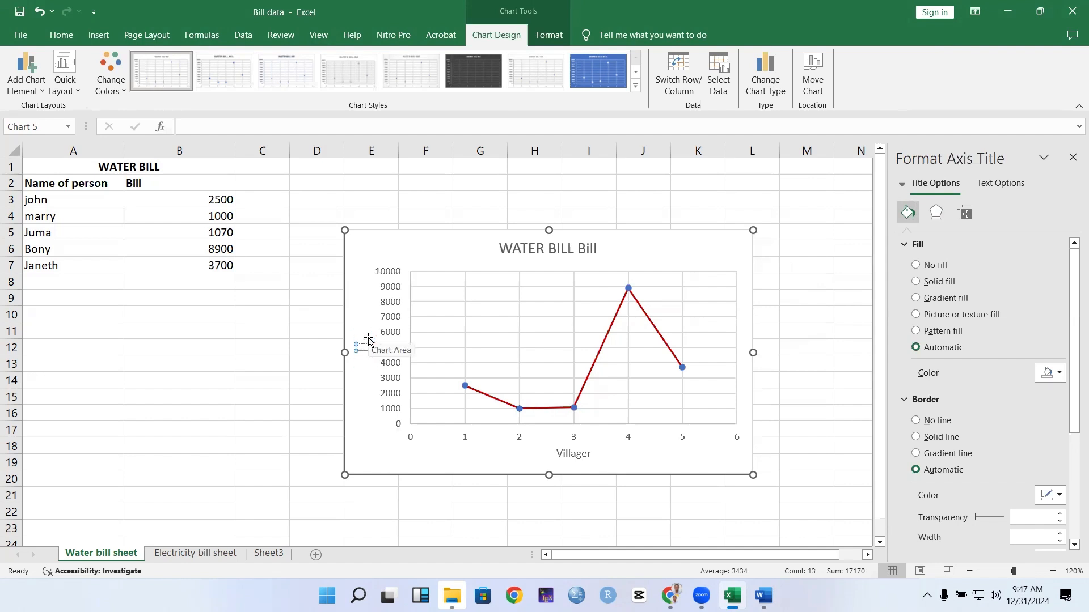
text(Bill in Tsh)
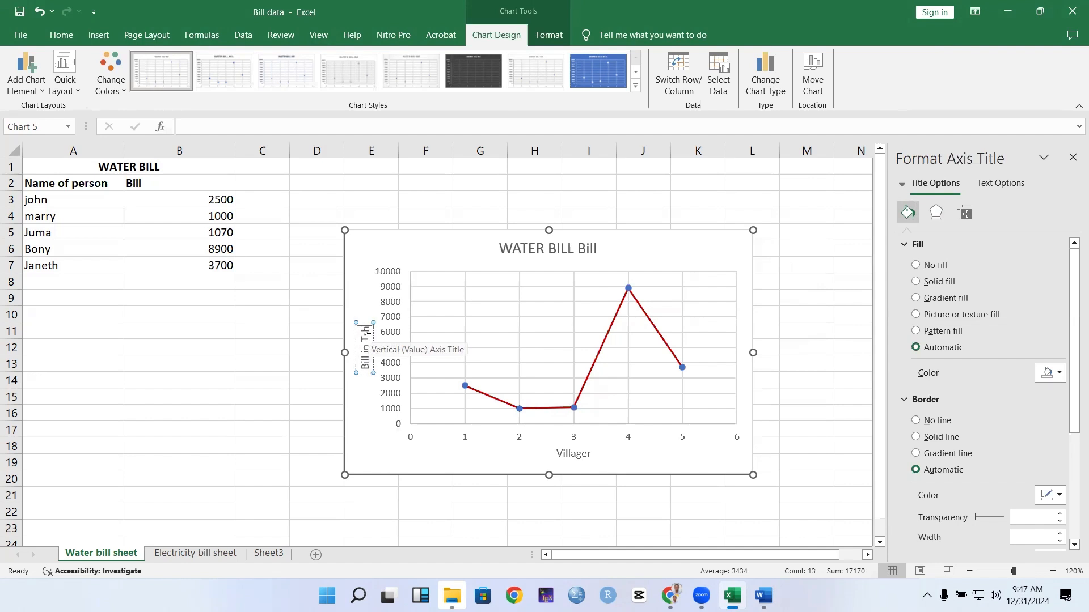
Change the scatter chart's title to "WATER BILL FOR VILLAGERS"
click(576, 251)
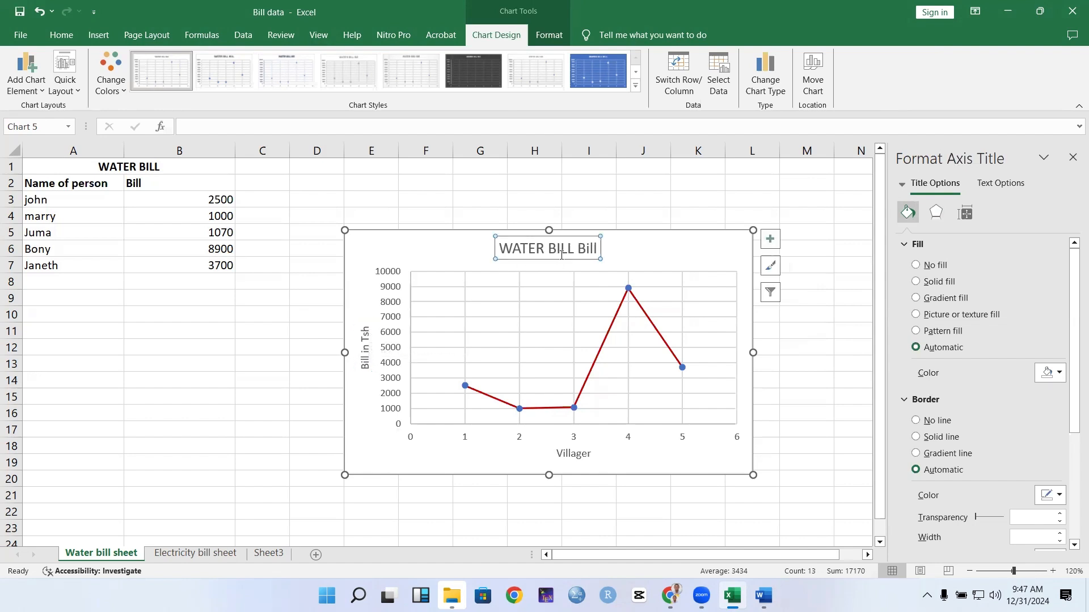
click(581, 250)
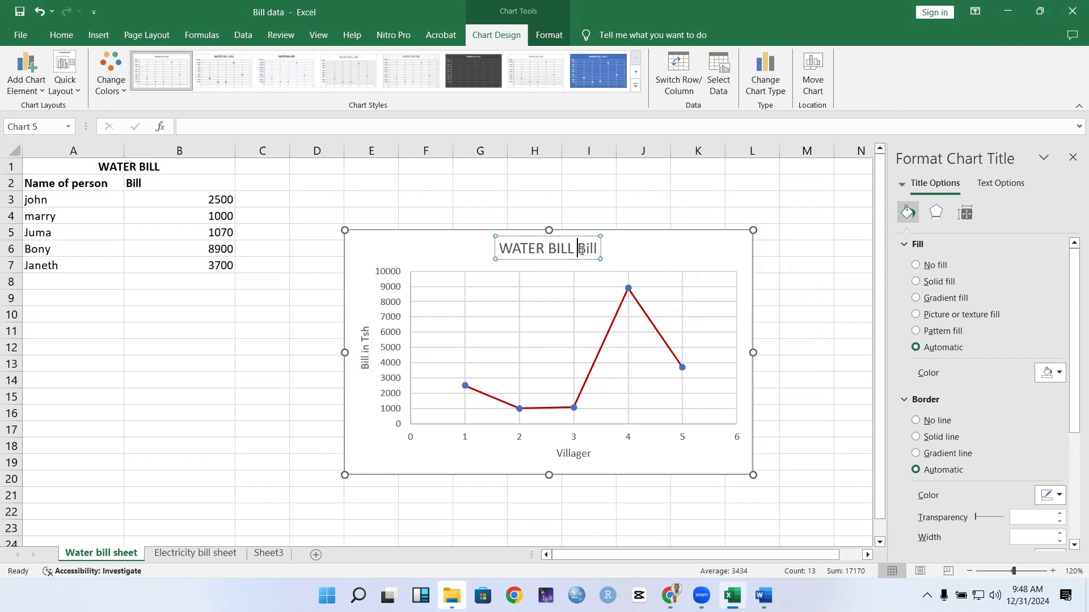
key(Right)
key(Right)
key(Right)
key(Right)
key(BackSpace)
key(BackSpace)
key(BackSpace)
key(BackSpace)
key(BackSpace)
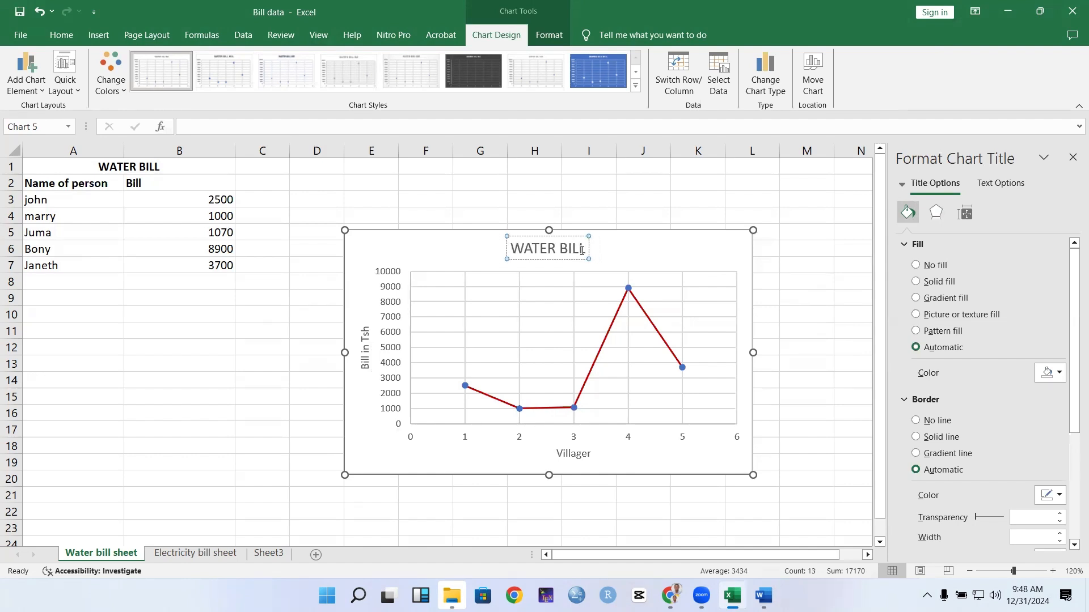
text(FOR VILLA)
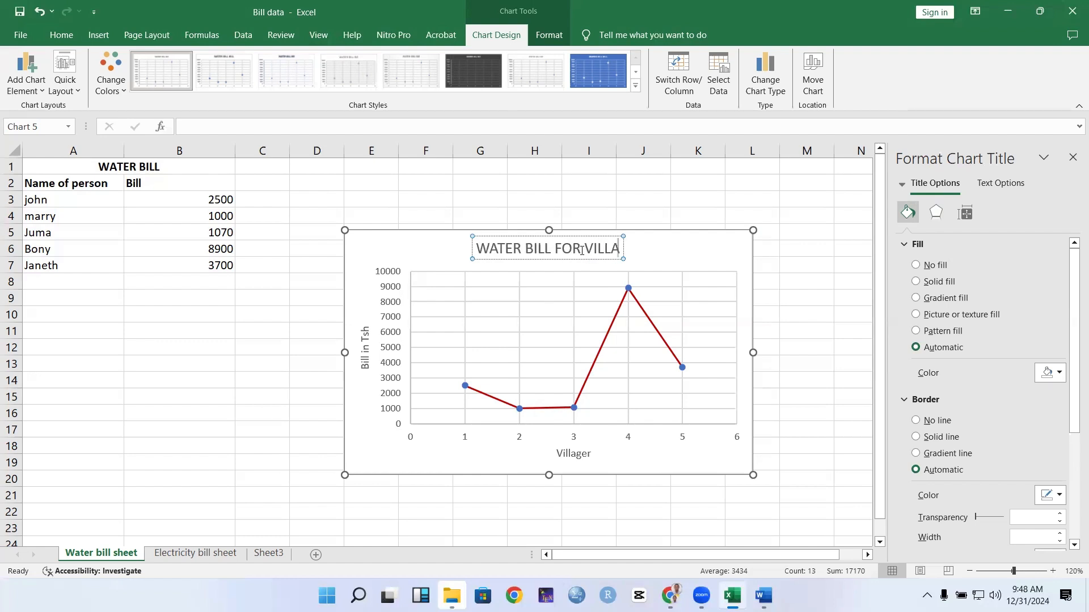
text(GERS)
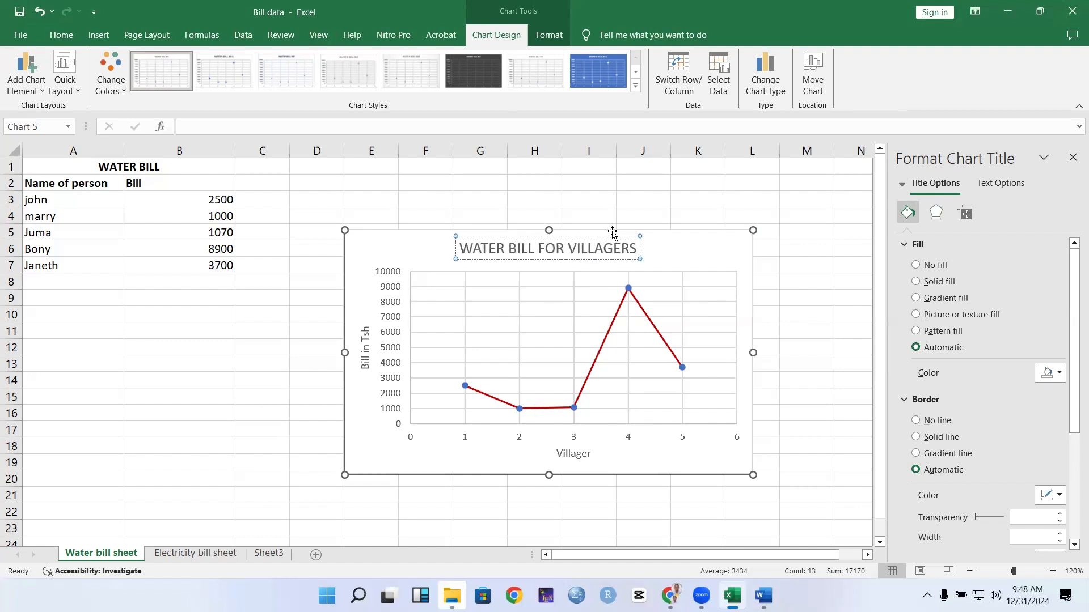
Enlarge the scatter chart in width and height, and undo a trial of no fill on its chart area
click(528, 333)
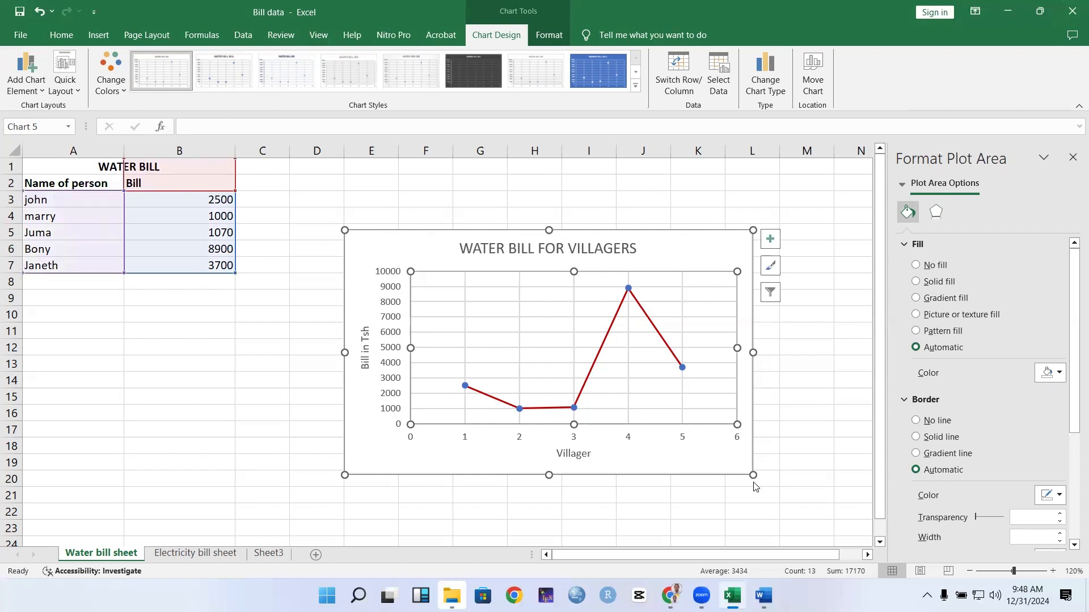
drag(754, 475, 814, 506)
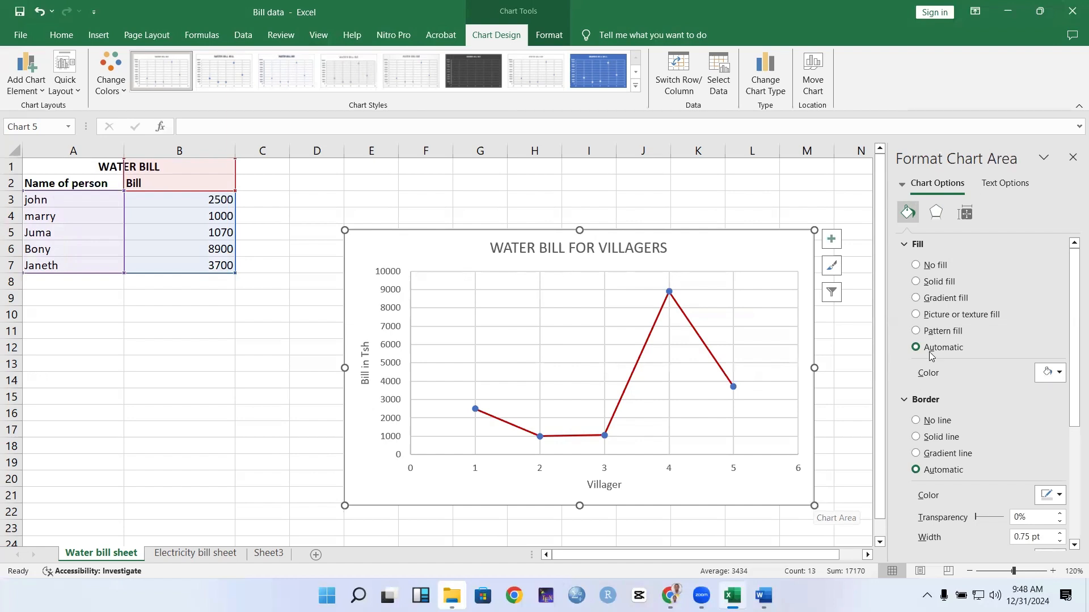
click(915, 265)
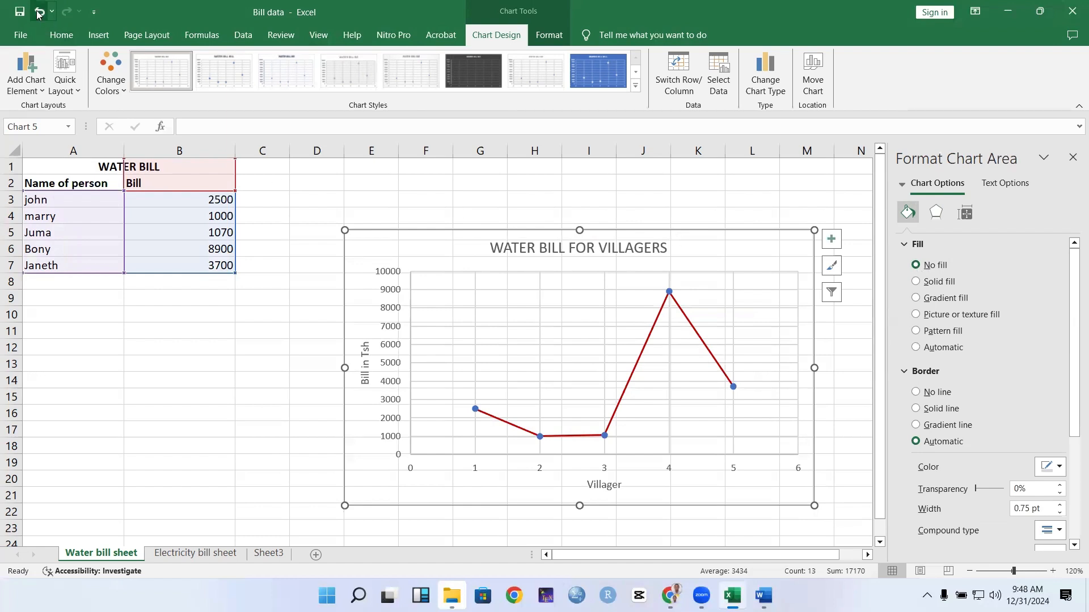
click(38, 12)
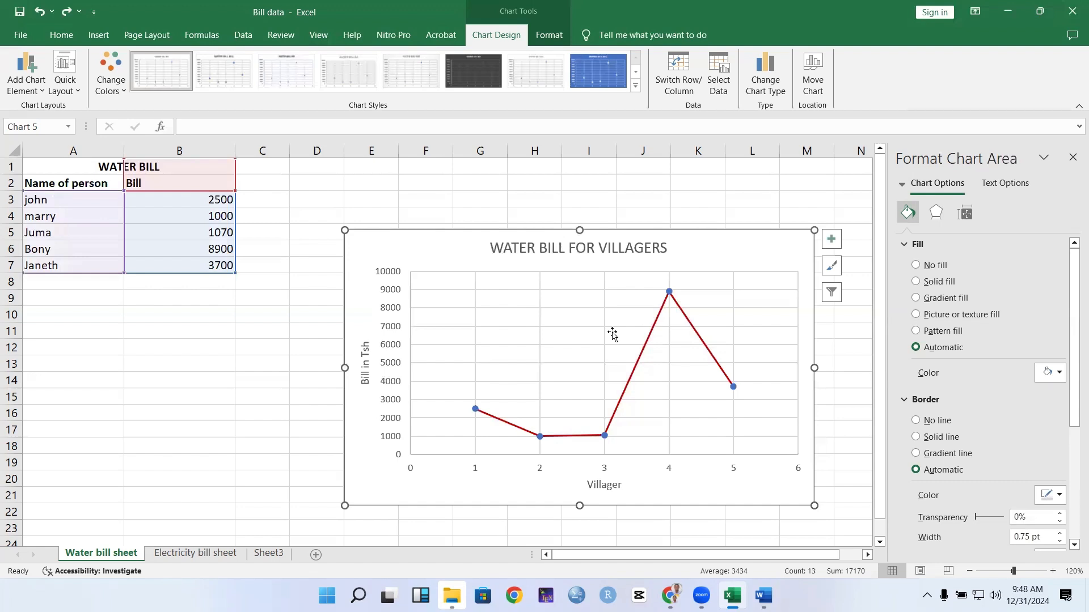
Add a trendline to the scatter chart, leaving data labels, error bars and legend off
click(834, 241)
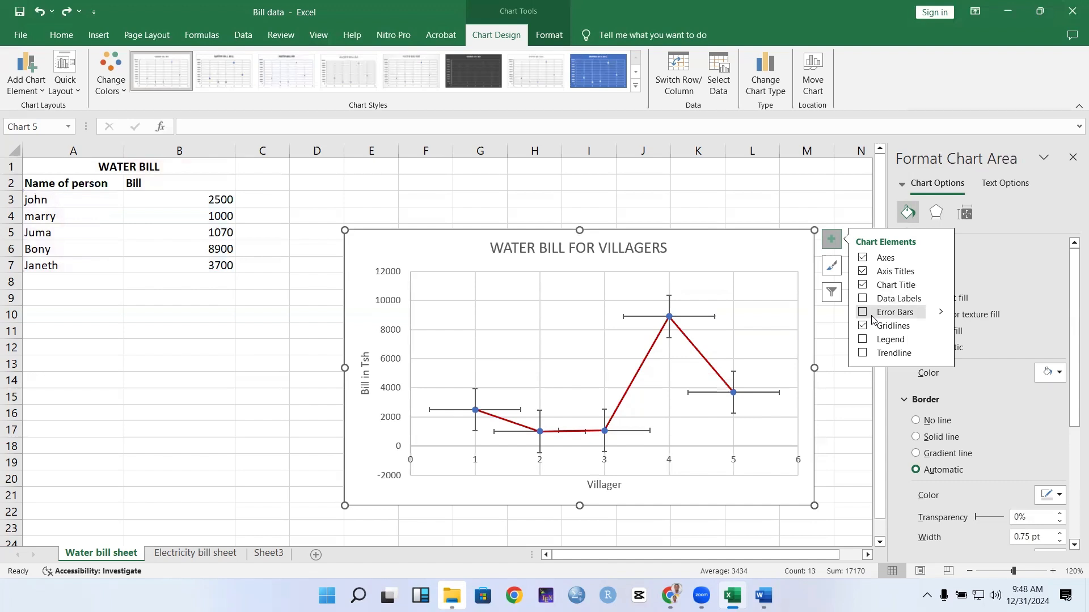
click(862, 353)
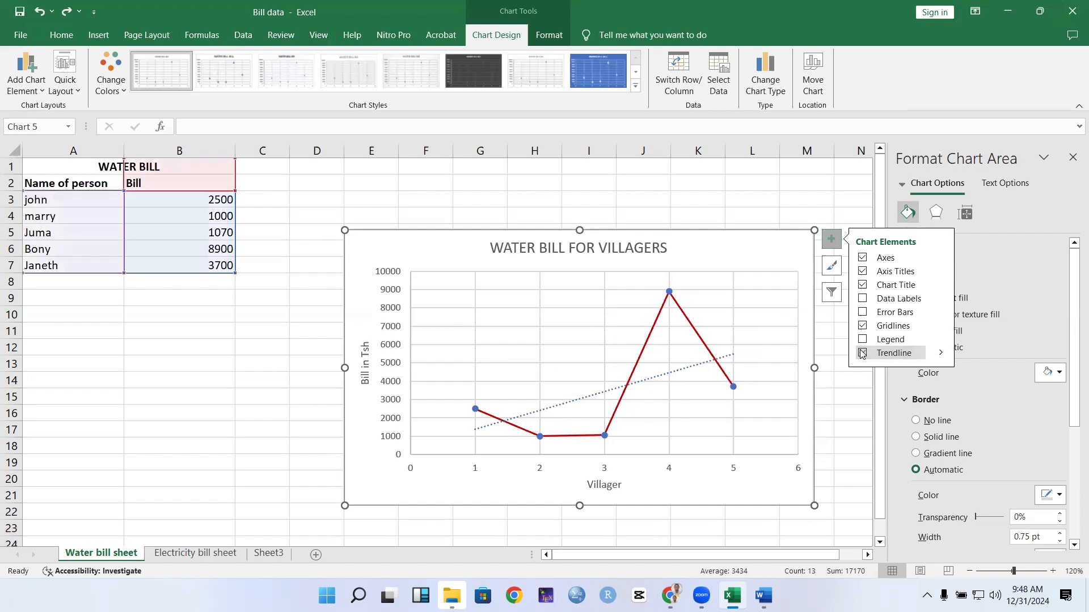
click(669, 373)
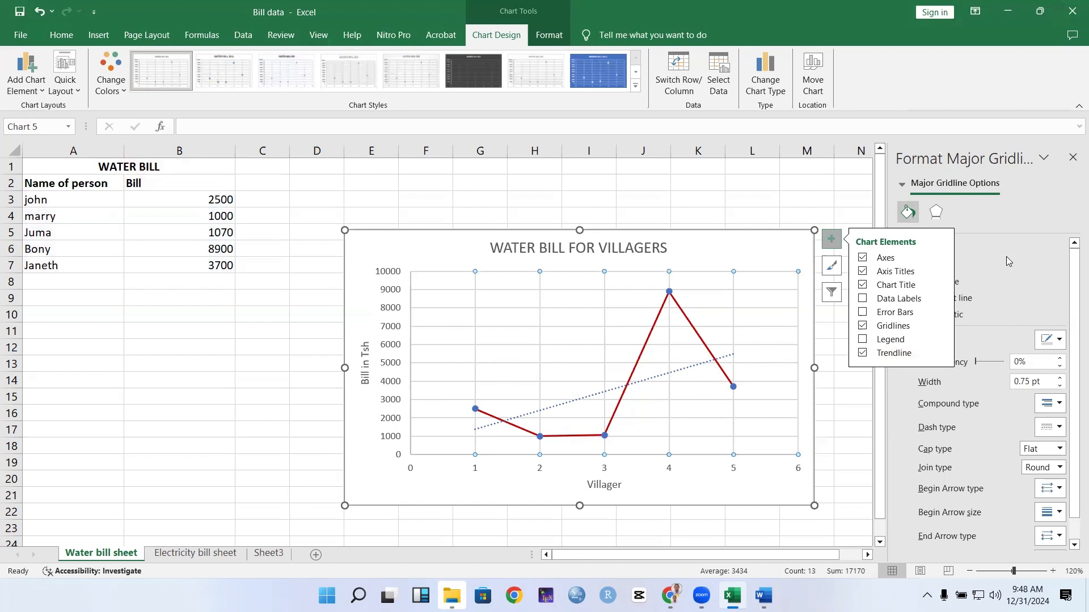
click(831, 244)
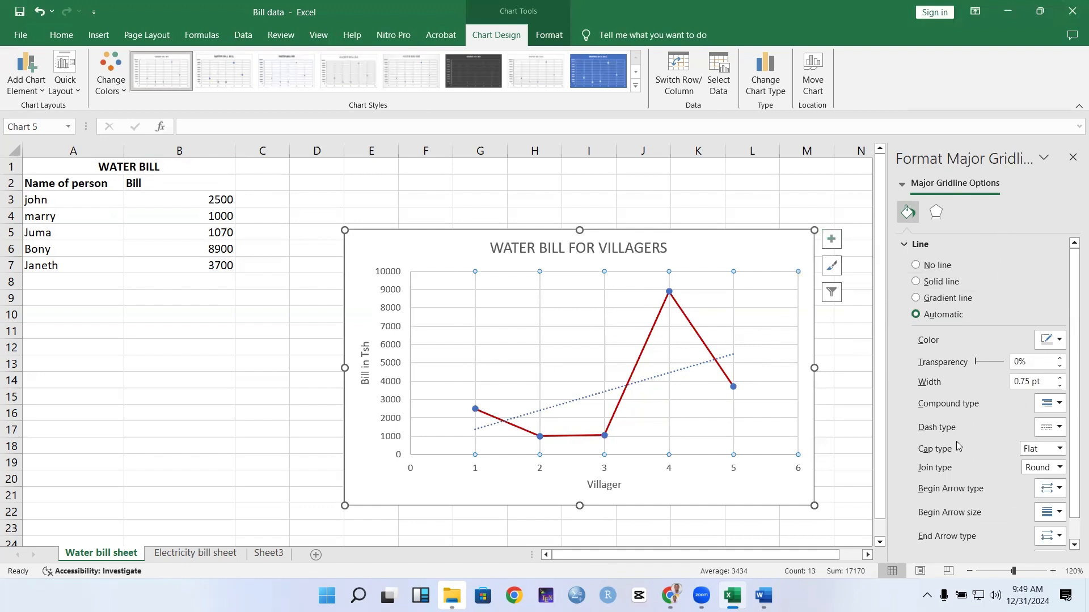
Recolour the scatter chart's trendline in standard purple, and undo a trial of the no-line option on it
click(1059, 427)
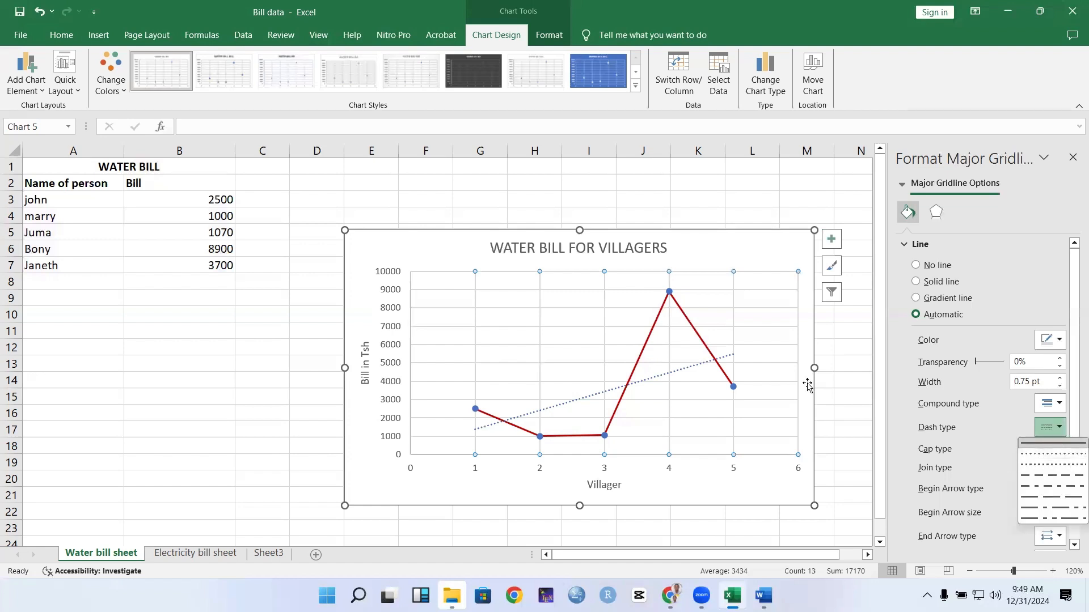
click(642, 370)
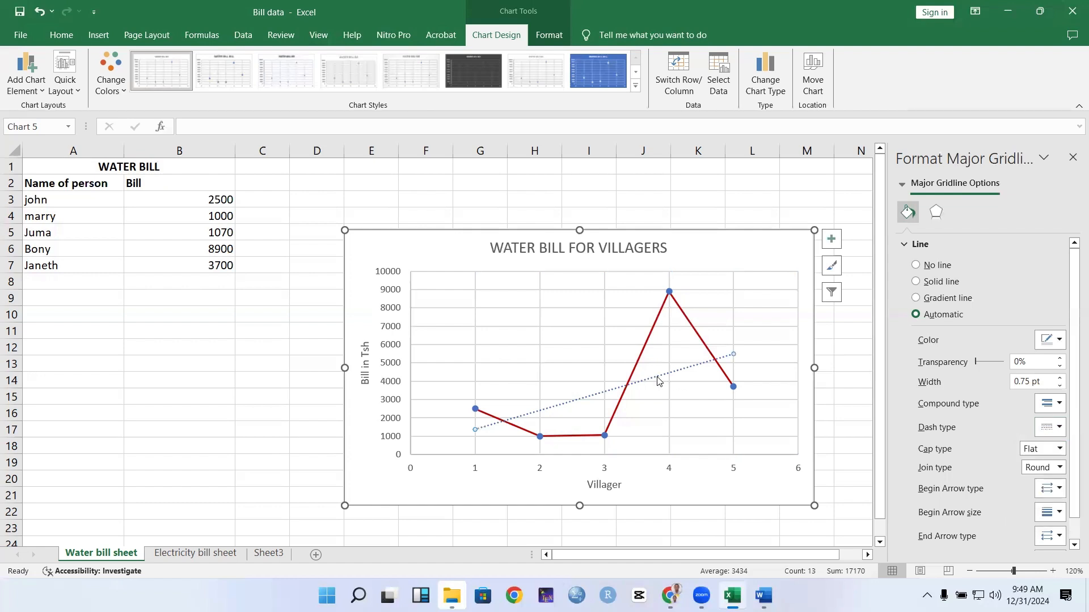
click(657, 377)
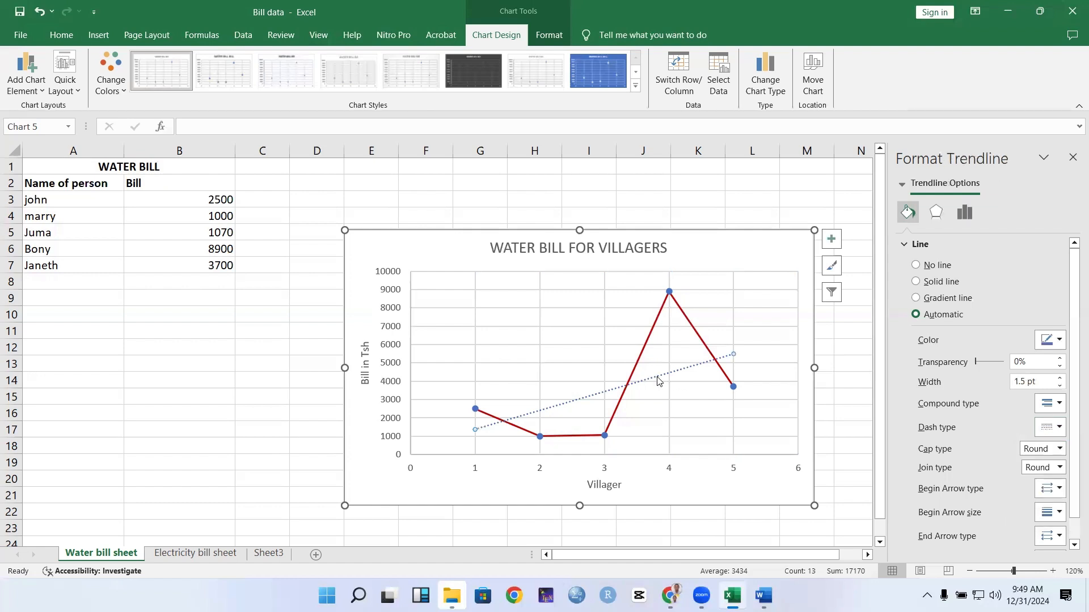
click(1059, 342)
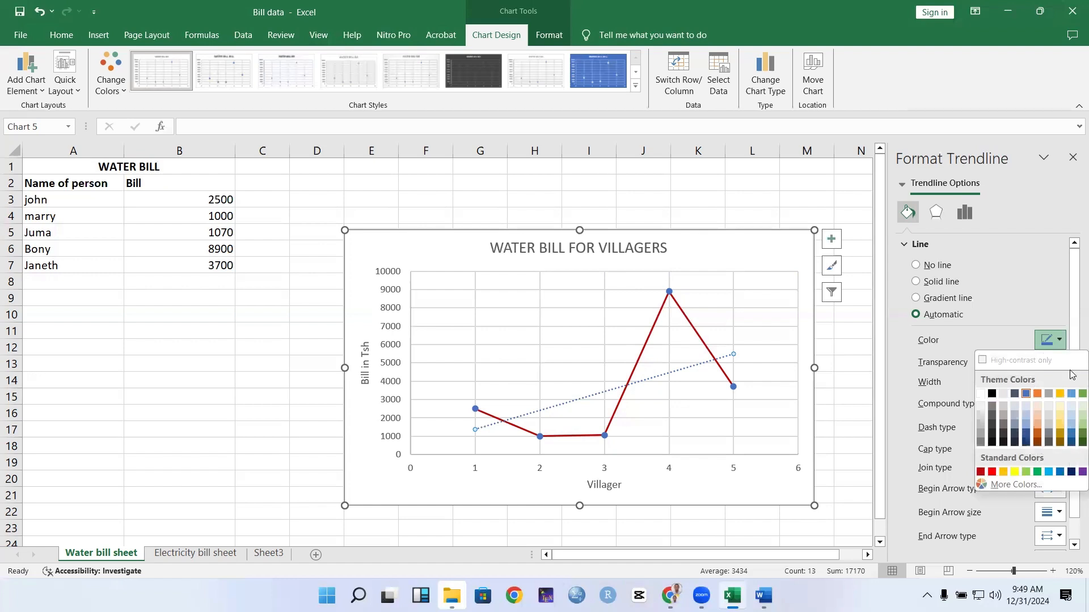
click(1082, 471)
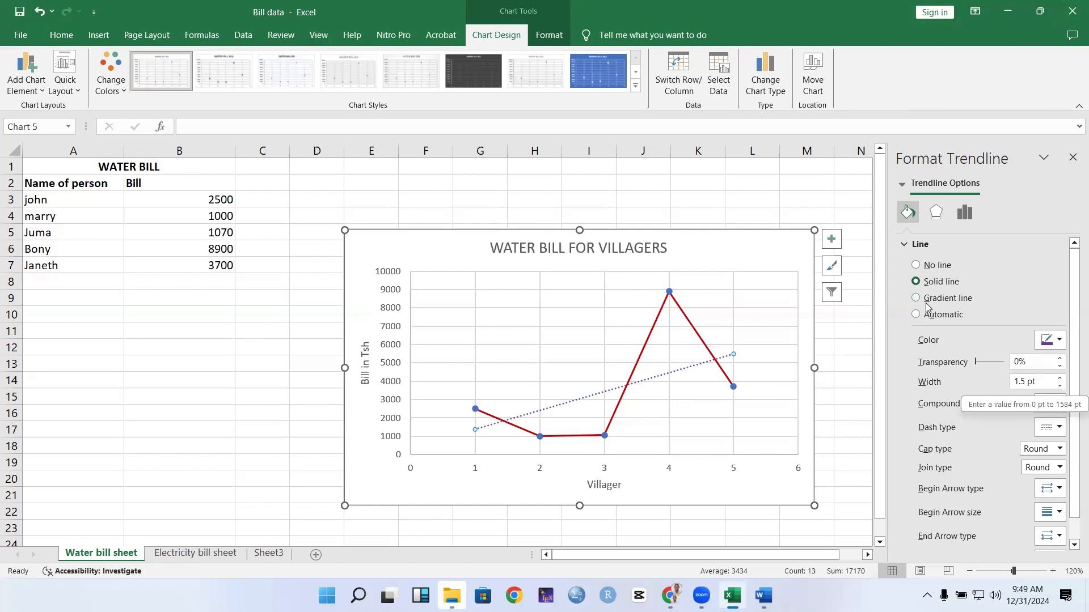
click(916, 266)
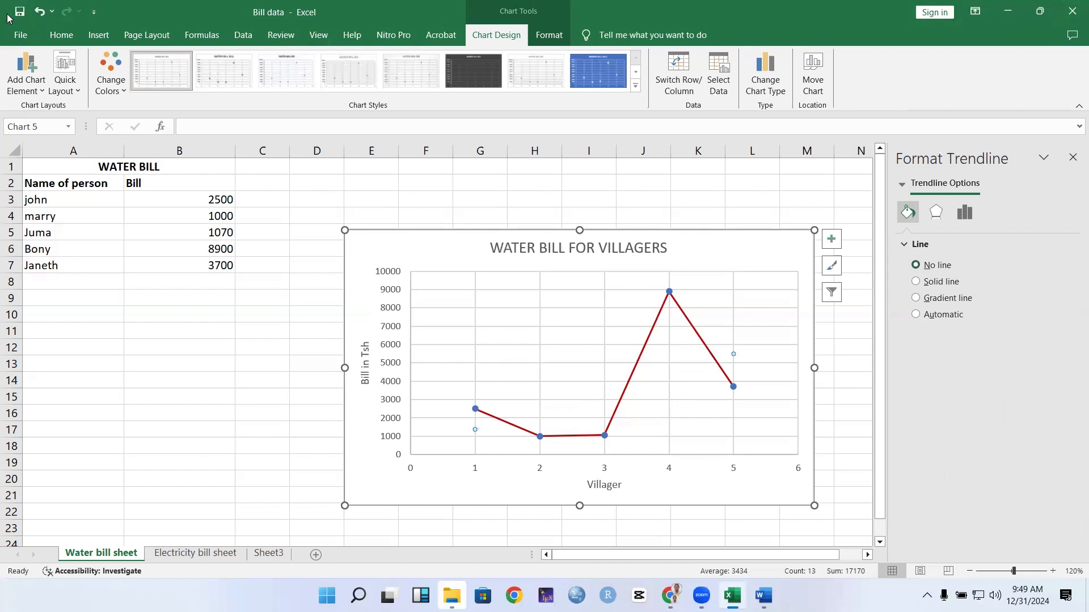
click(37, 12)
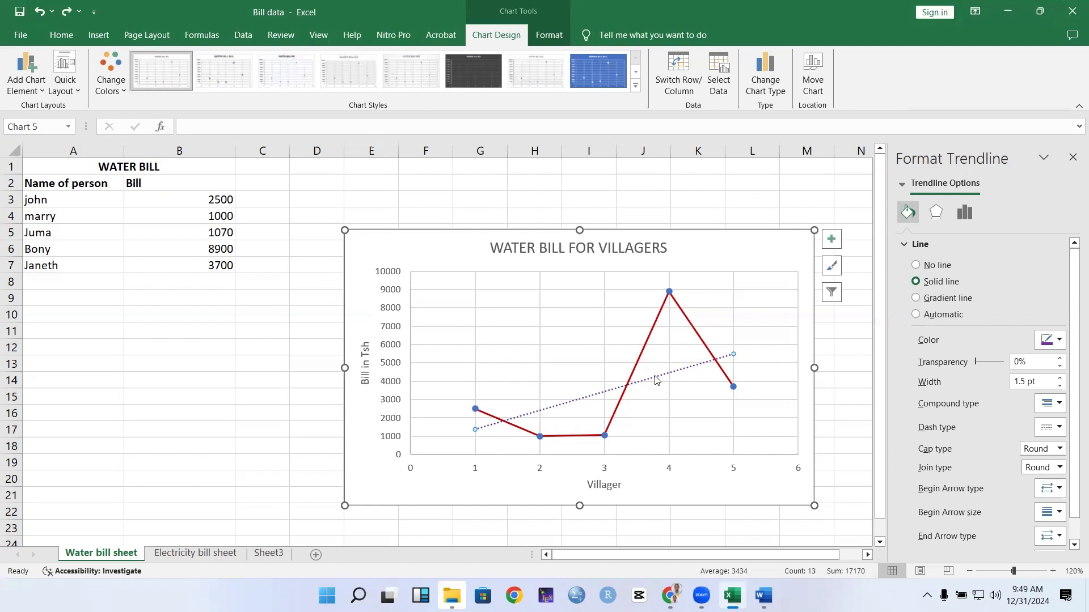
Try the exponential, logarithmic, polynomial, power and moving average types on the trendline, and return it to linear
click(935, 218)
click(964, 213)
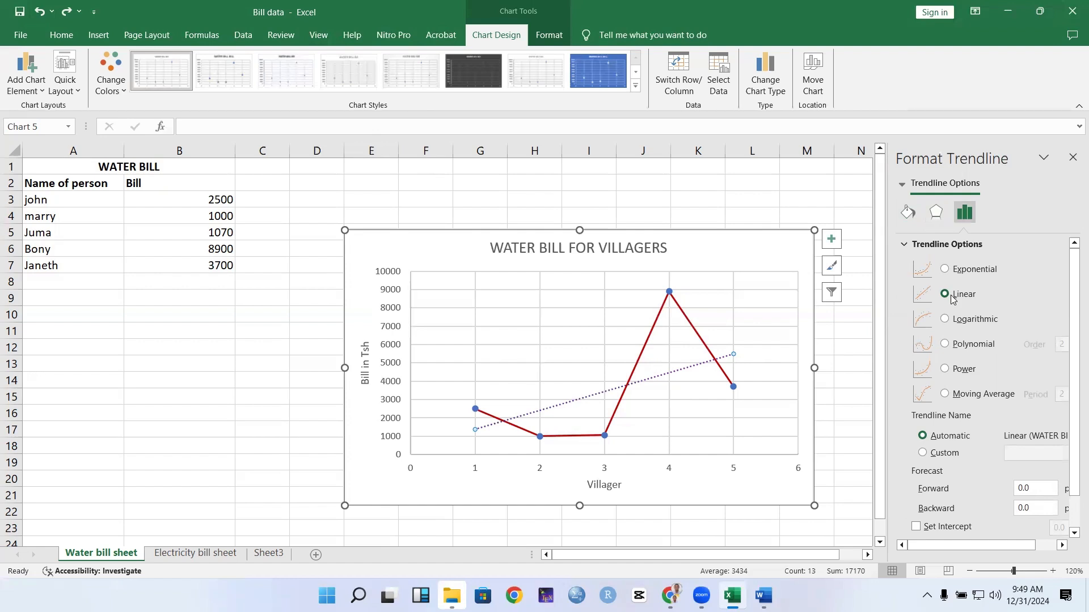
click(949, 271)
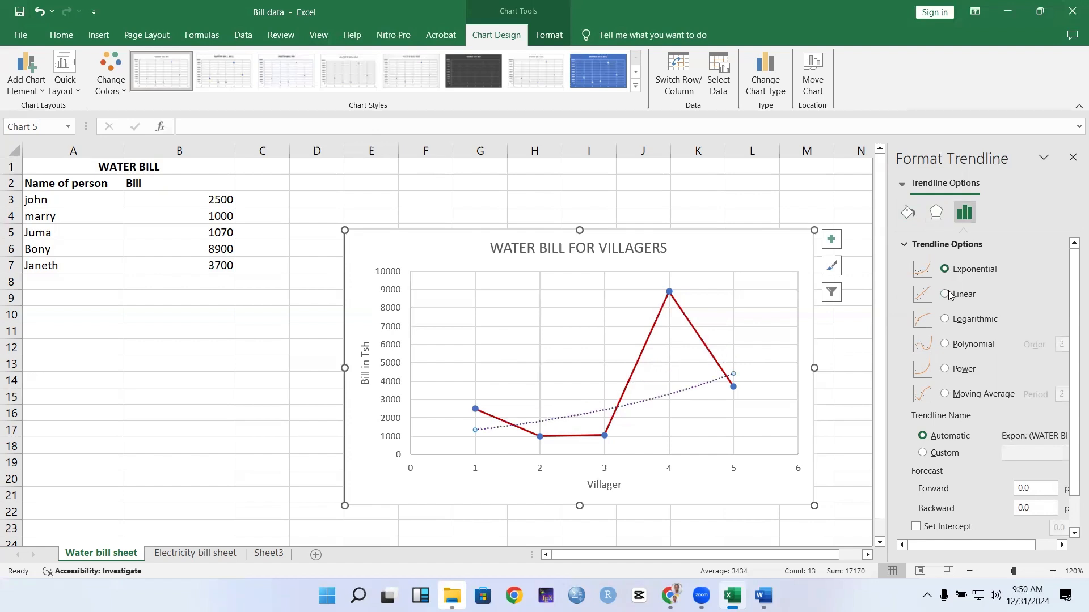
click(946, 295)
click(962, 320)
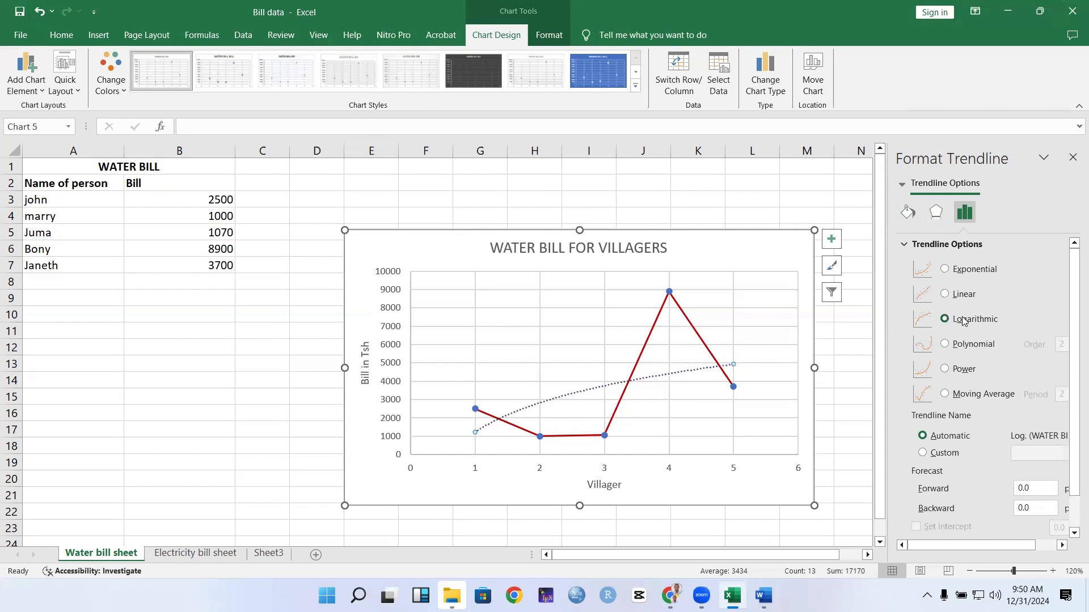
click(947, 346)
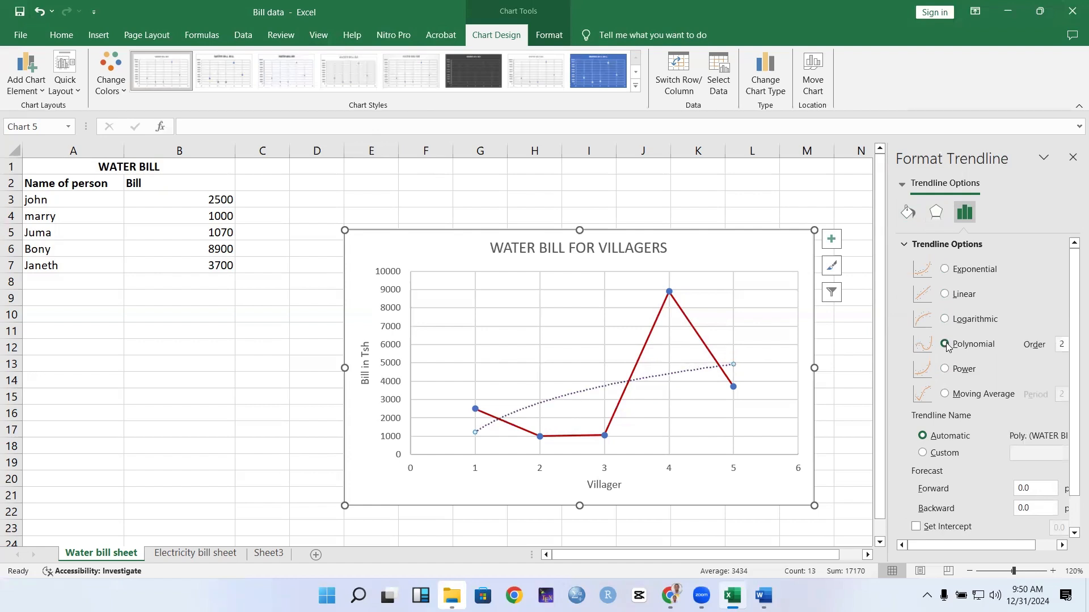
click(962, 370)
click(974, 395)
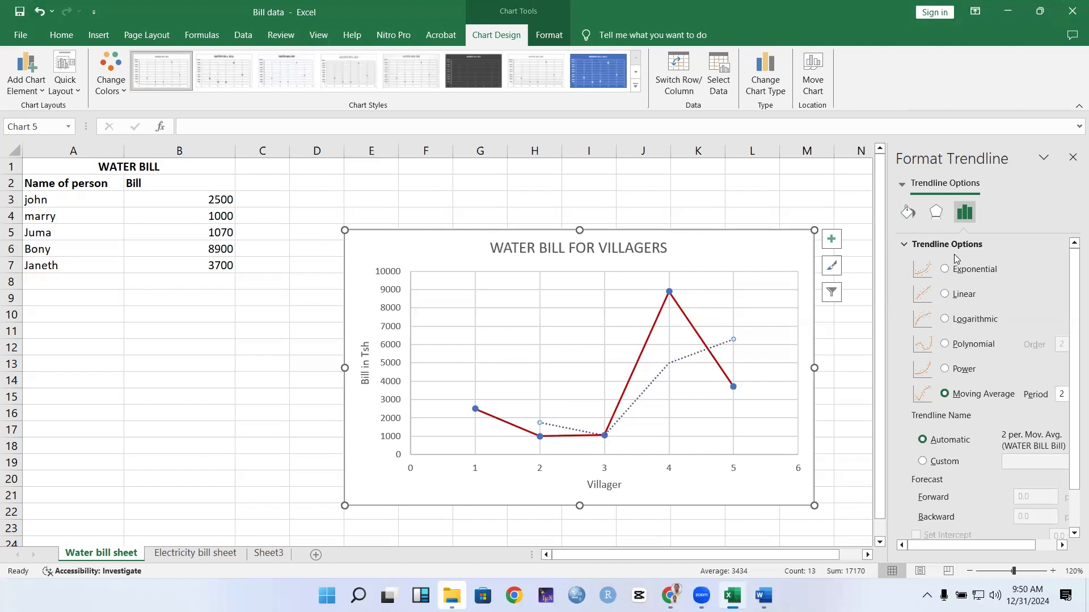
click(946, 296)
Change the purple trendline's dash type to a solid line
click(907, 218)
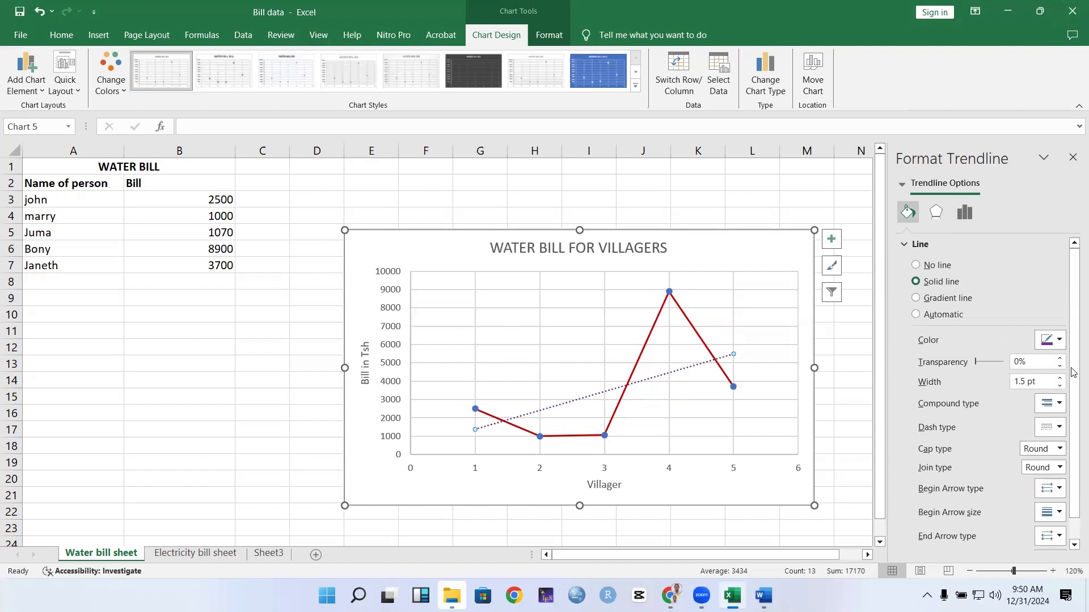
drag(1072, 330, 1072, 410)
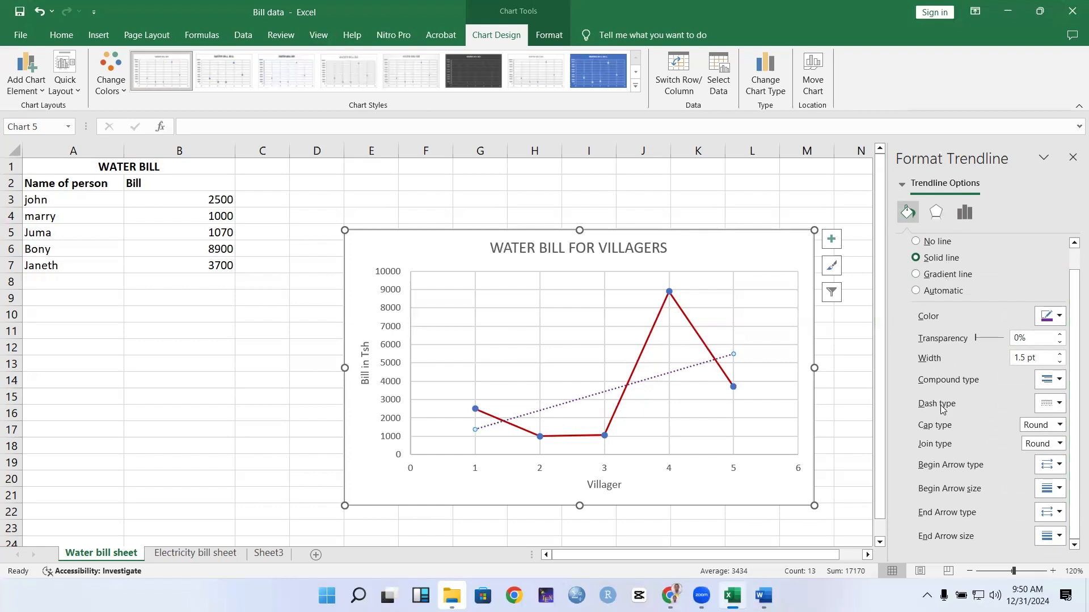
click(1059, 403)
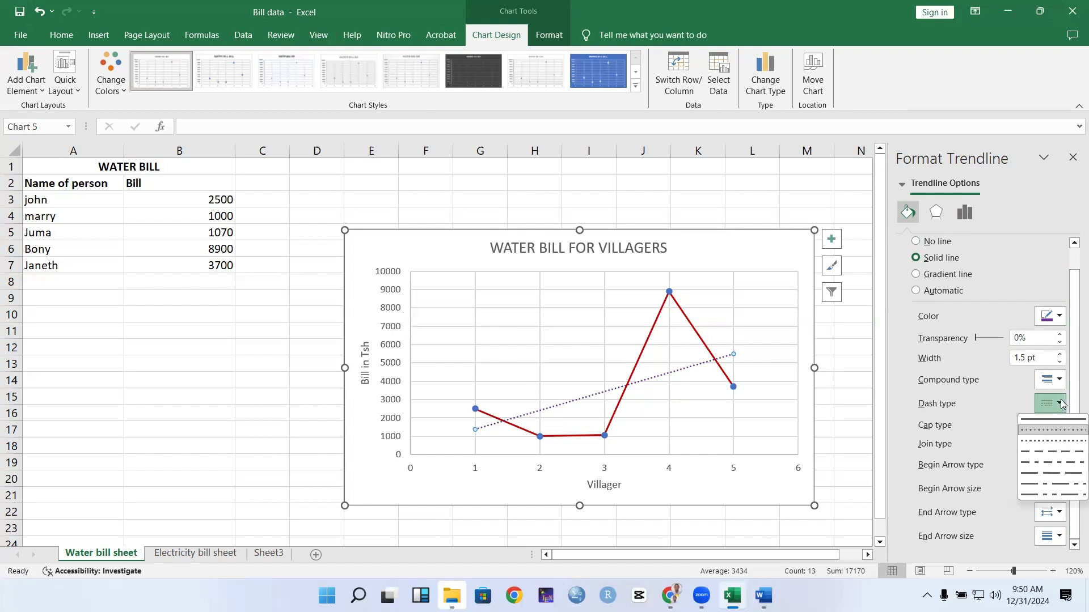
click(1052, 420)
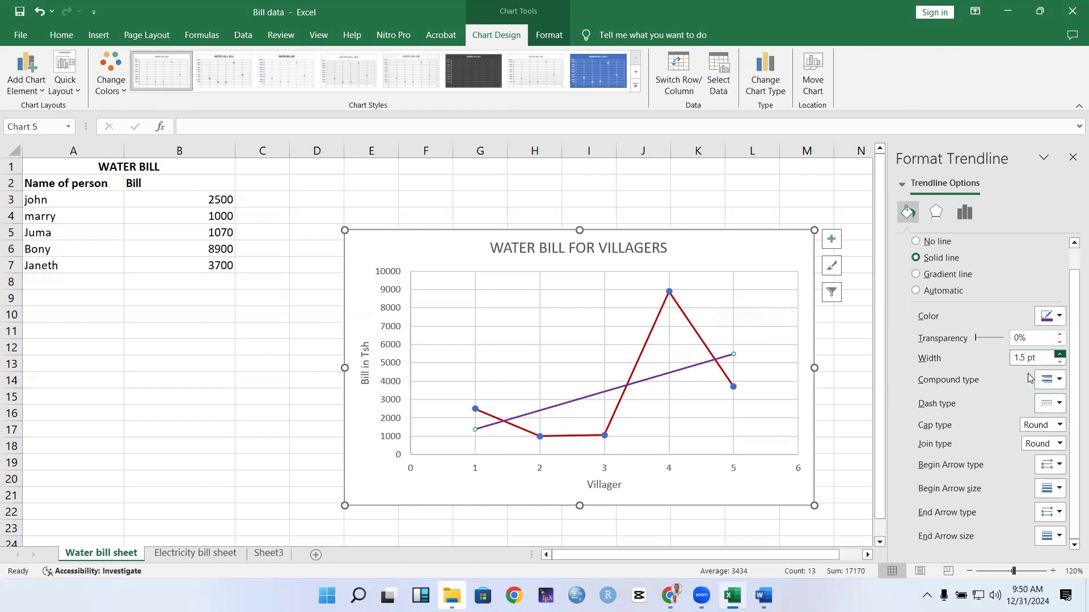
Try thicker widths up to 5 pt on the trendline, settle on 1.75 pt, and collapse its line settings
click(1061, 355)
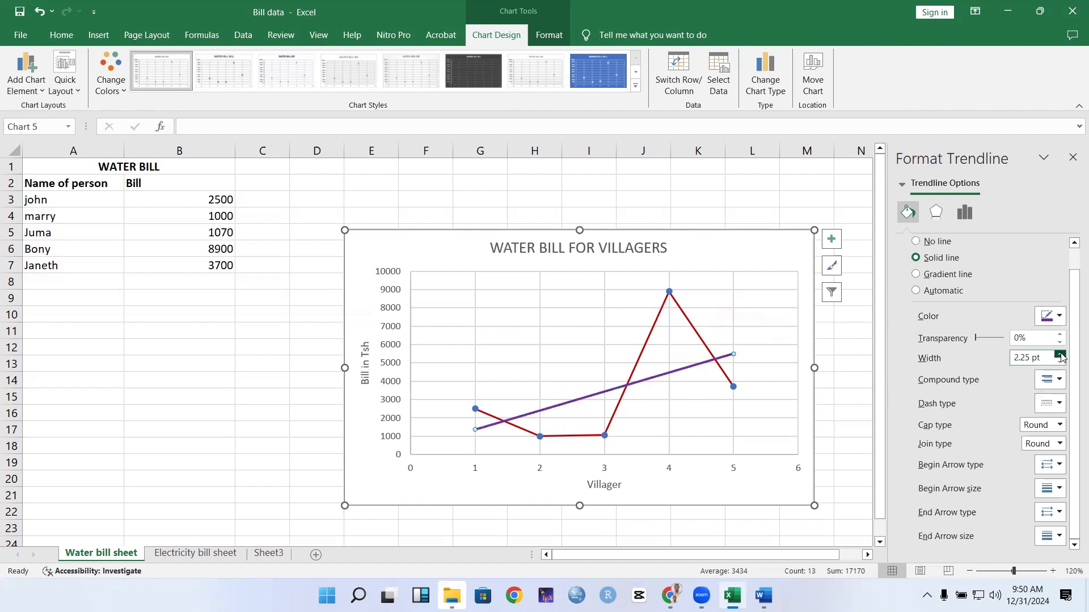
click(1060, 356)
click(1061, 356)
click(1060, 355)
click(1061, 355)
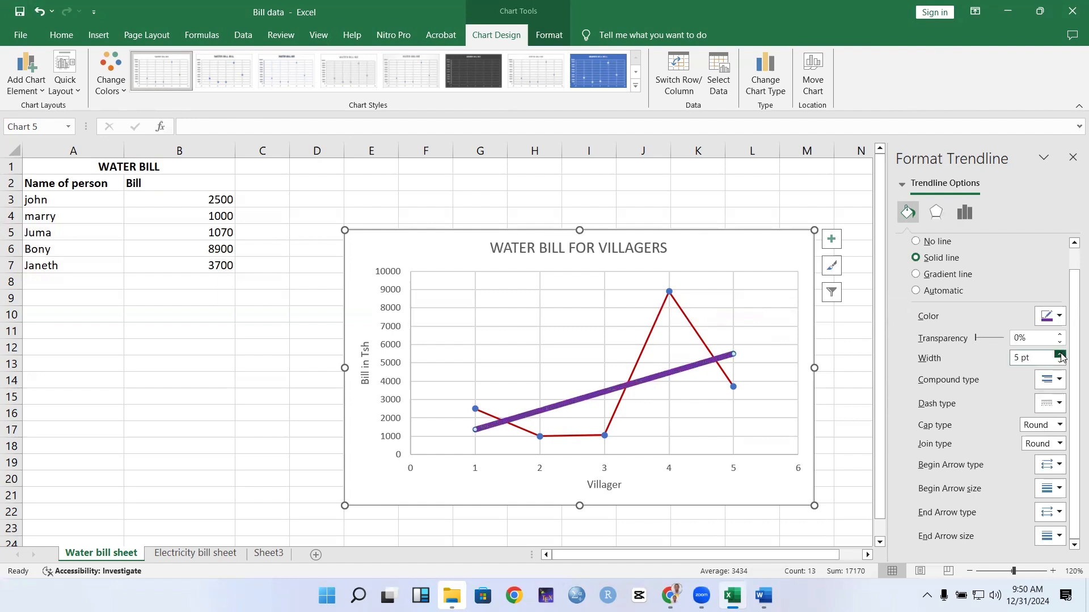
click(1059, 362)
click(1059, 362)
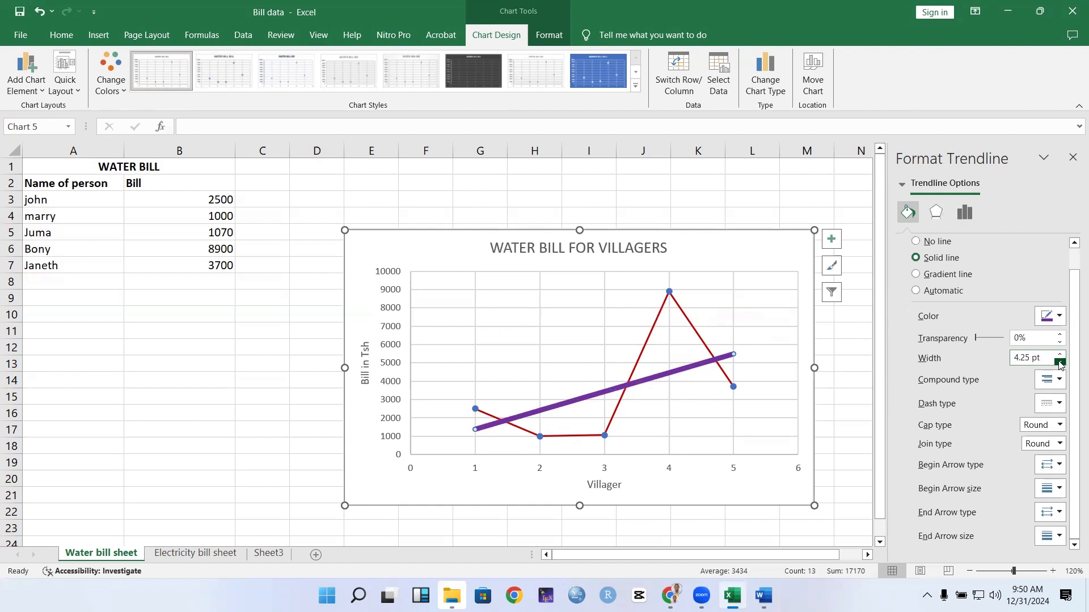
click(1059, 363)
click(1059, 362)
click(1059, 362)
click(1059, 362)
click(1059, 362)
click(1059, 362)
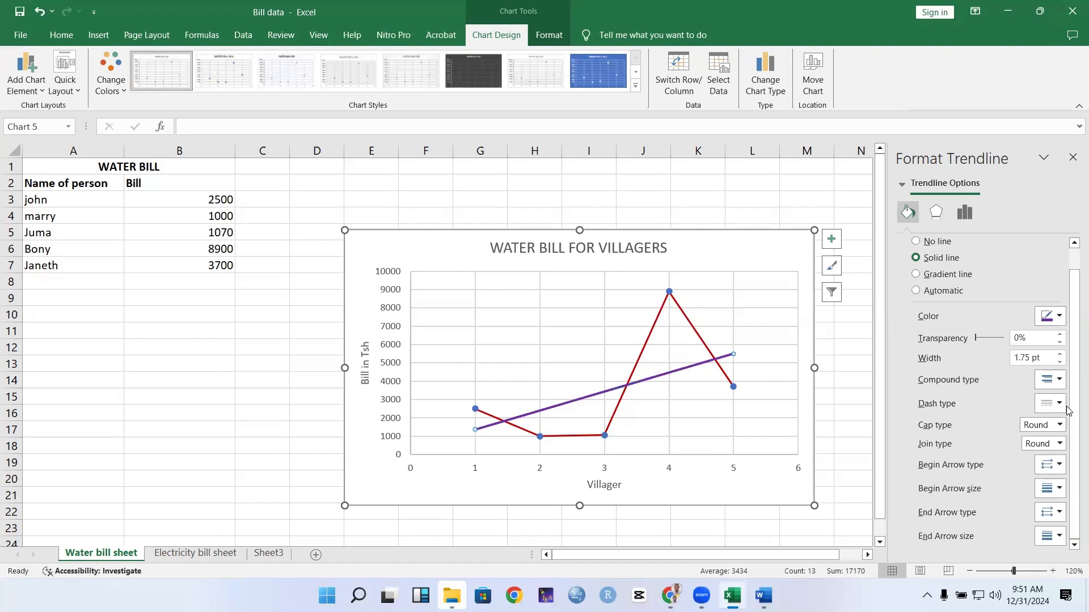
scroll(1066, 257, up, 1)
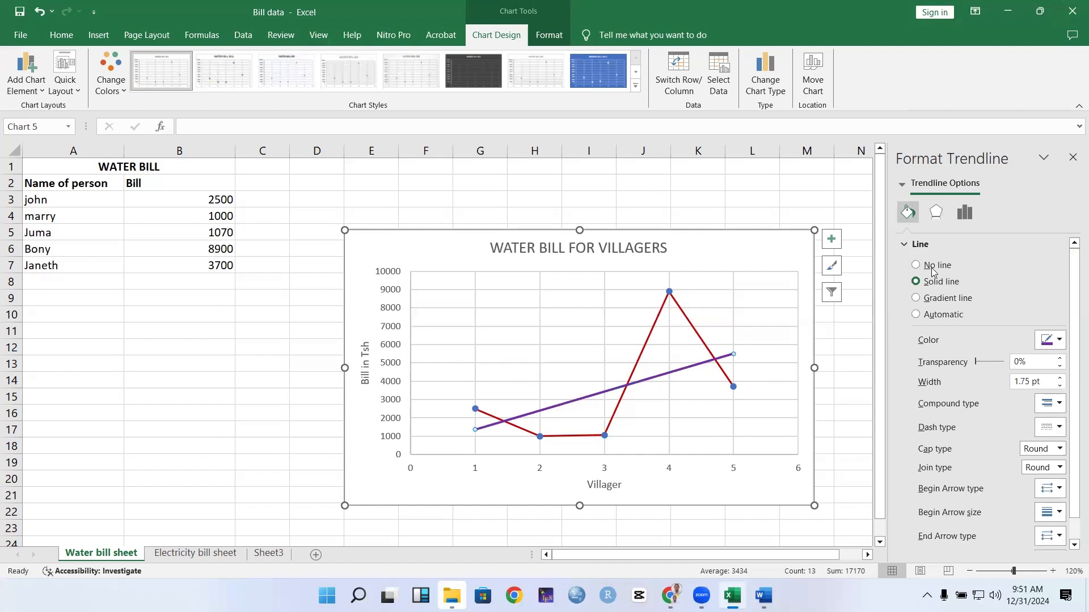
click(903, 244)
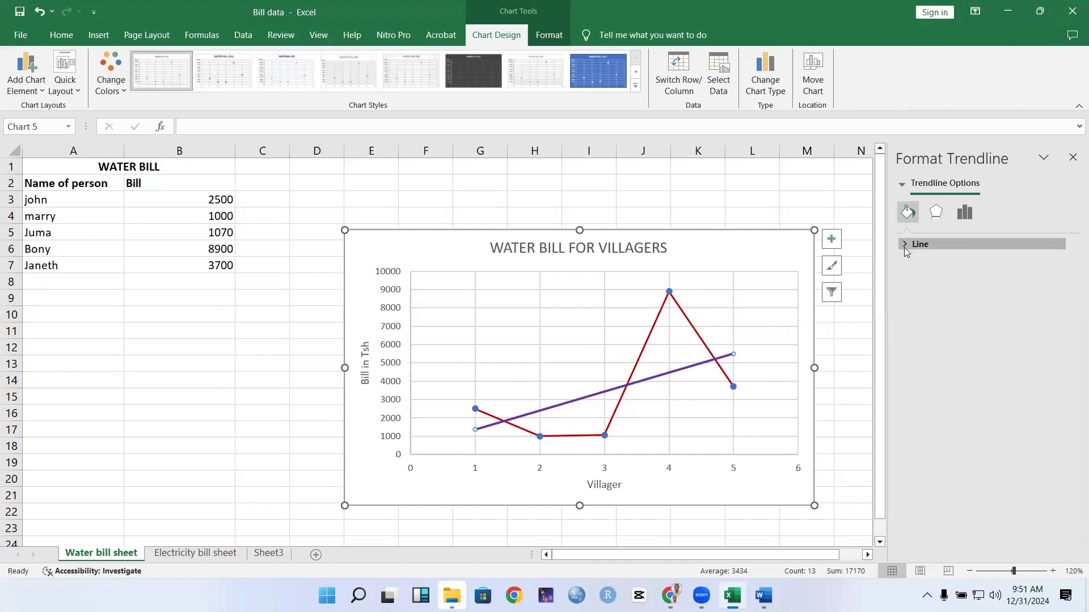
Expand the trendline's line settings again, then select the whole WATER BILL FOR VILLAGERS scatter chart and copy it
click(904, 245)
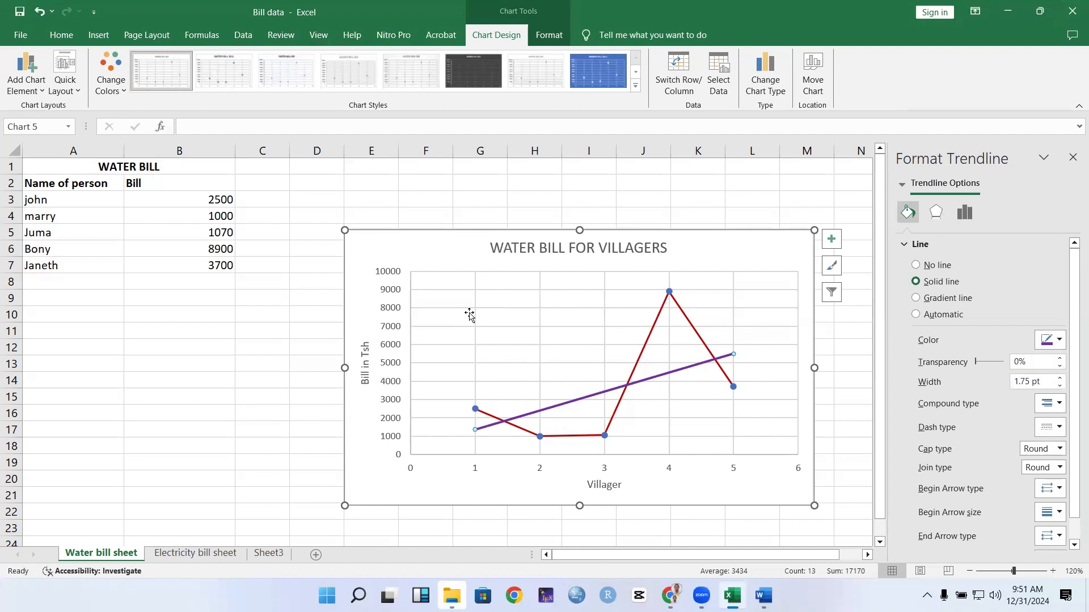
click(374, 211)
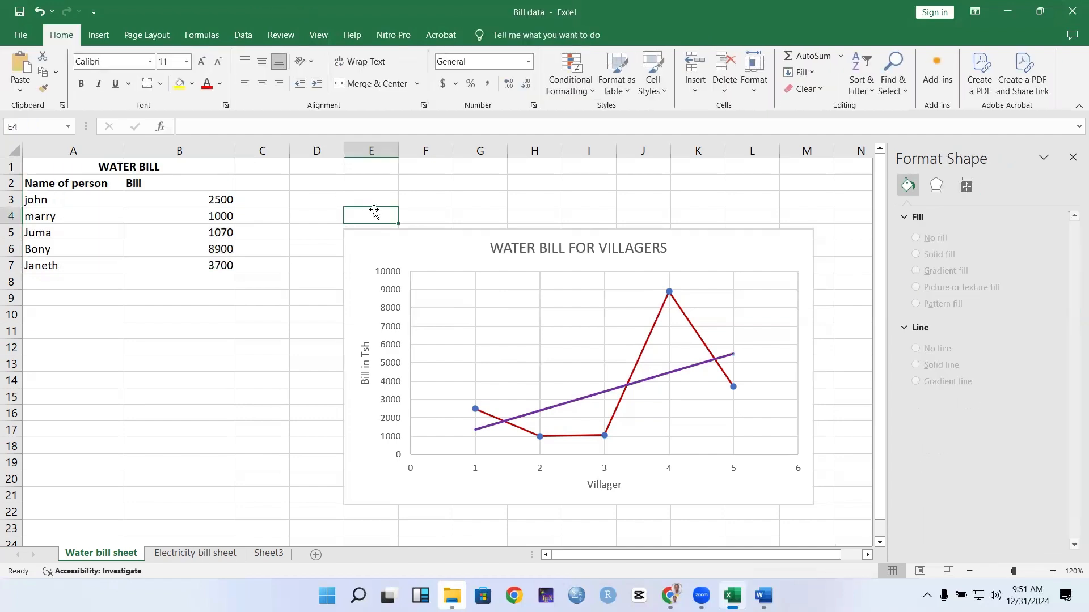
click(367, 248)
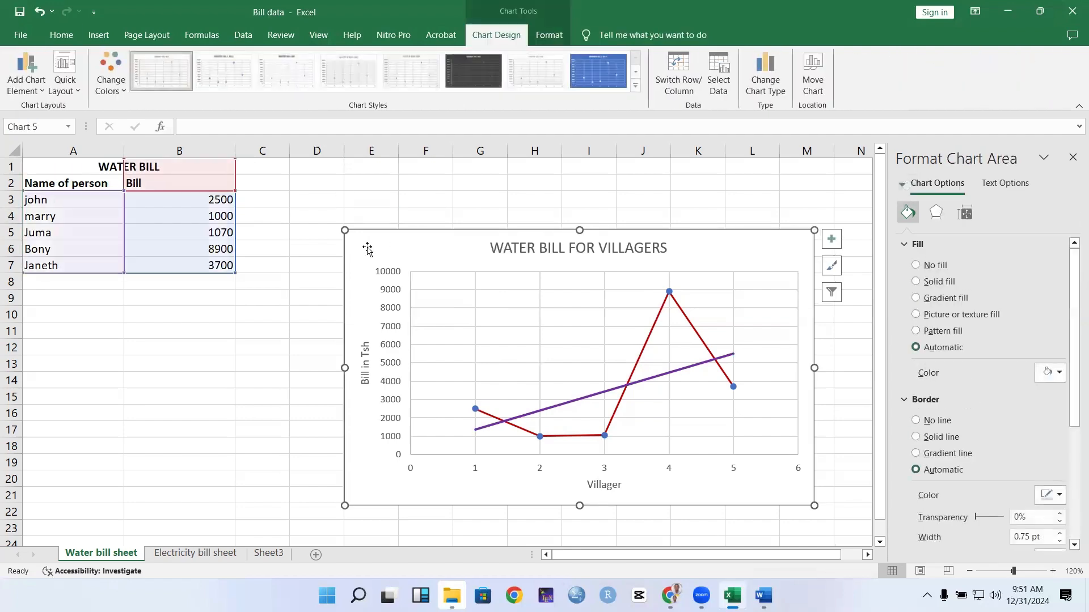
right_click(367, 248)
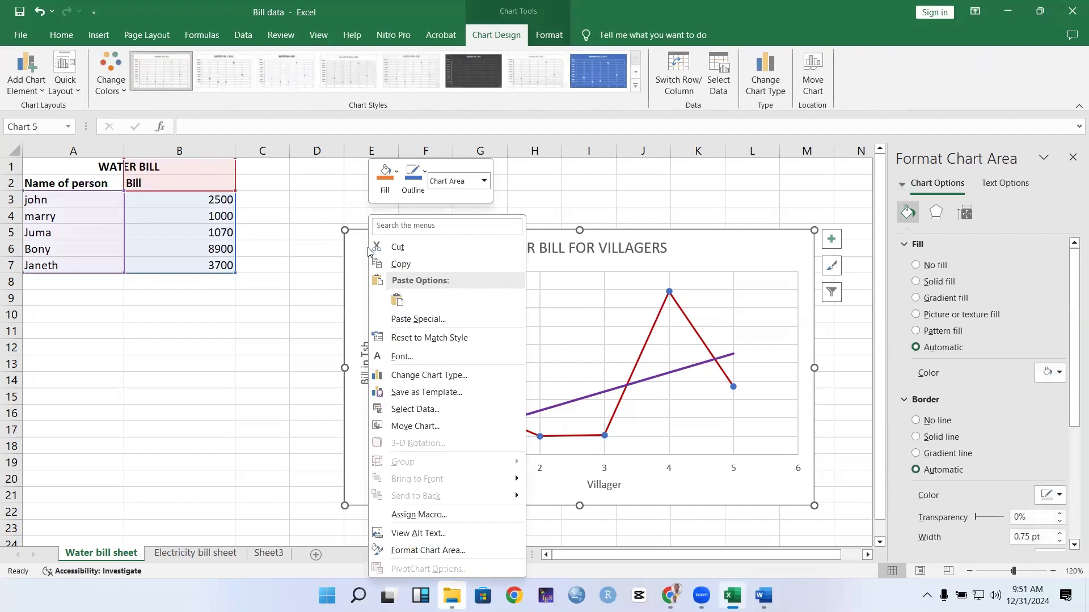
click(401, 264)
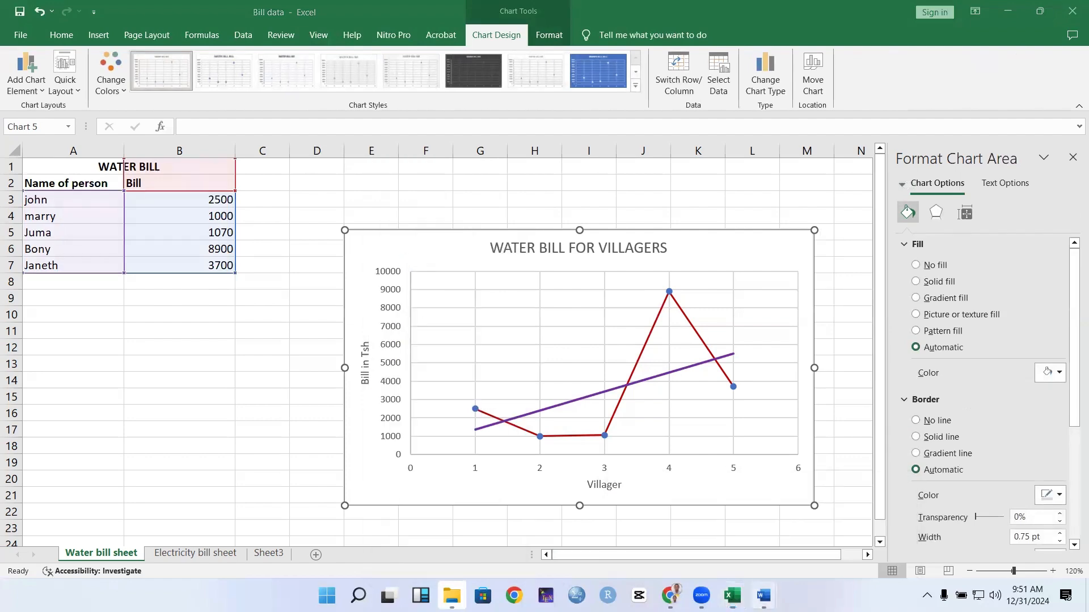
Switch to the Word document and paste the copied scatter chart on a new page after the doughnut chart
mouse_move(764, 595)
click(834, 563)
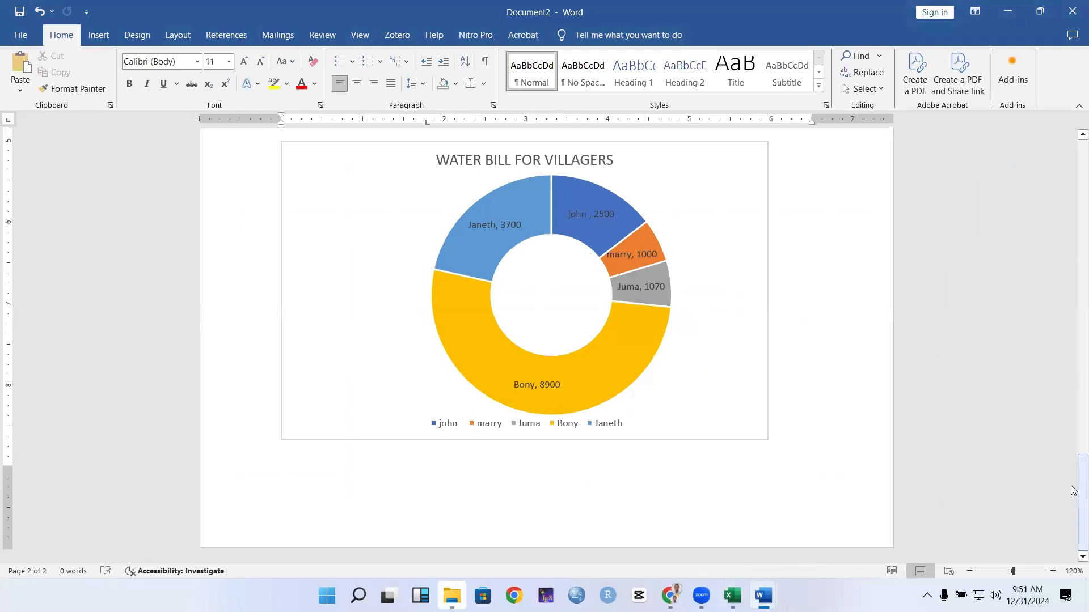
click(602, 285)
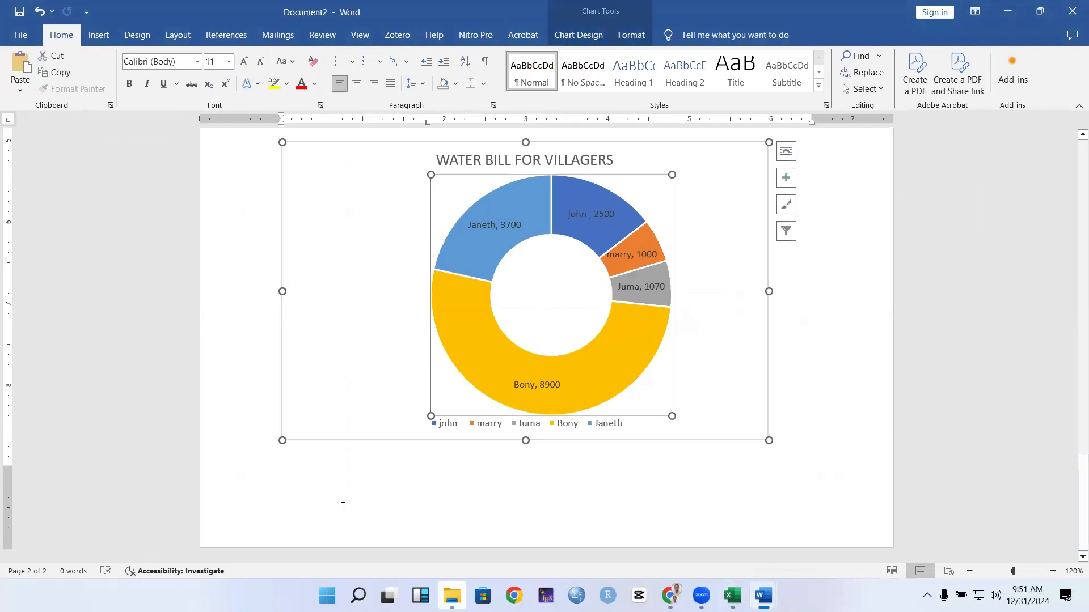
double_click(341, 506)
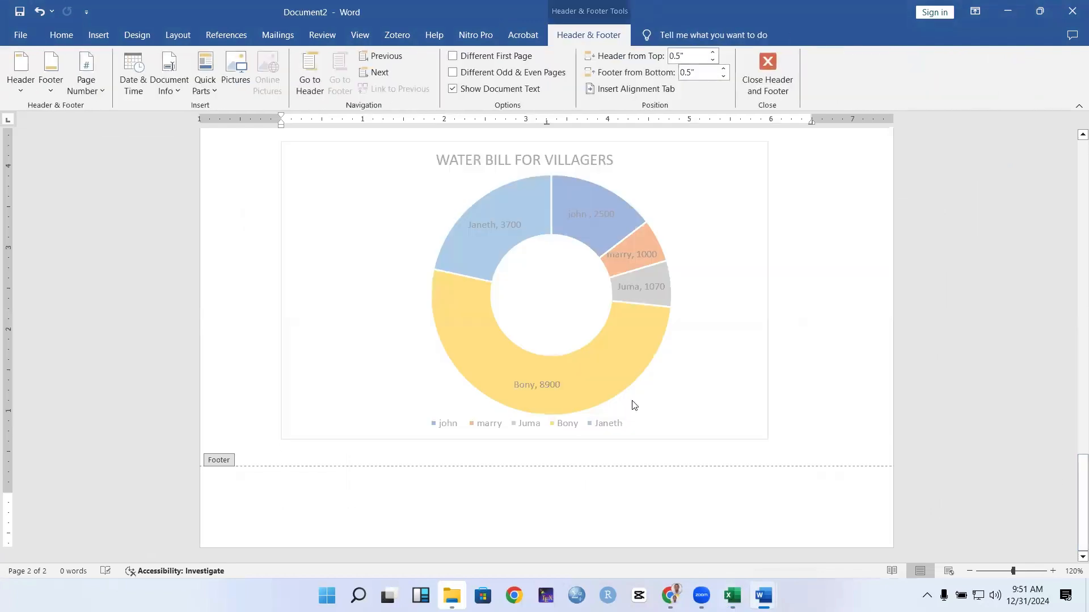
double_click(816, 384)
key(Return)
key(Return)
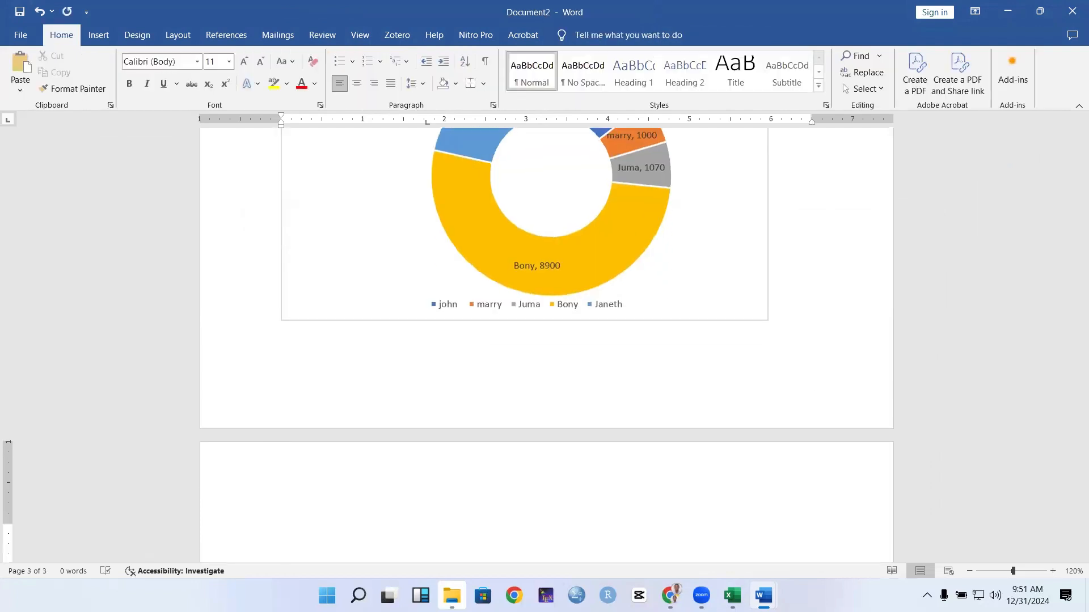
key(ctrl+v)
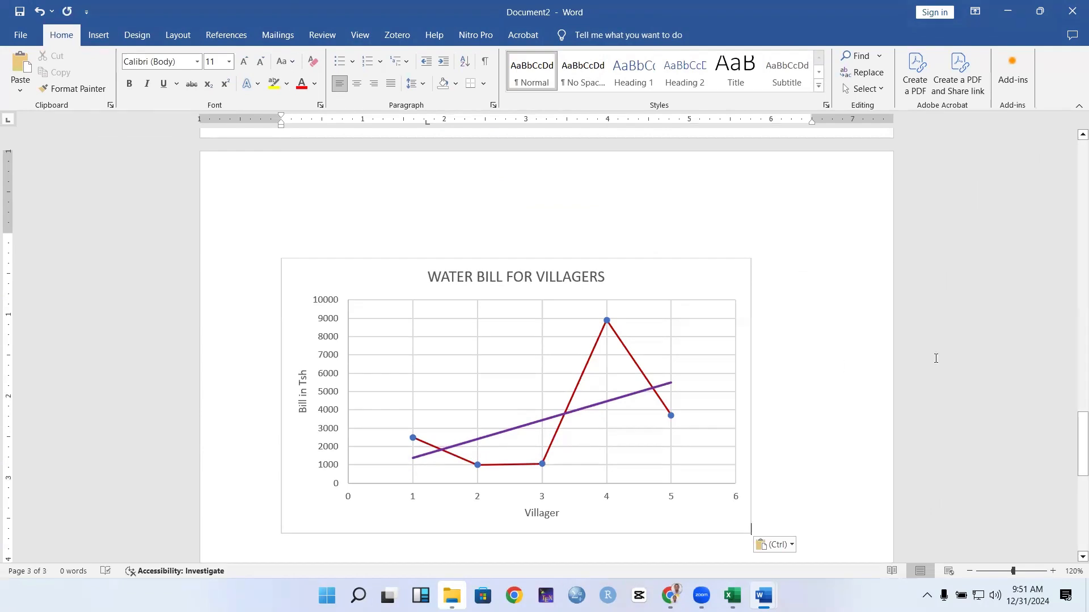
drag(1072, 438, 1072, 548)
Switch back to the Bill data workbook in Excel and deselect the scatter chart by selecting an empty cell
mouse_move(758, 589)
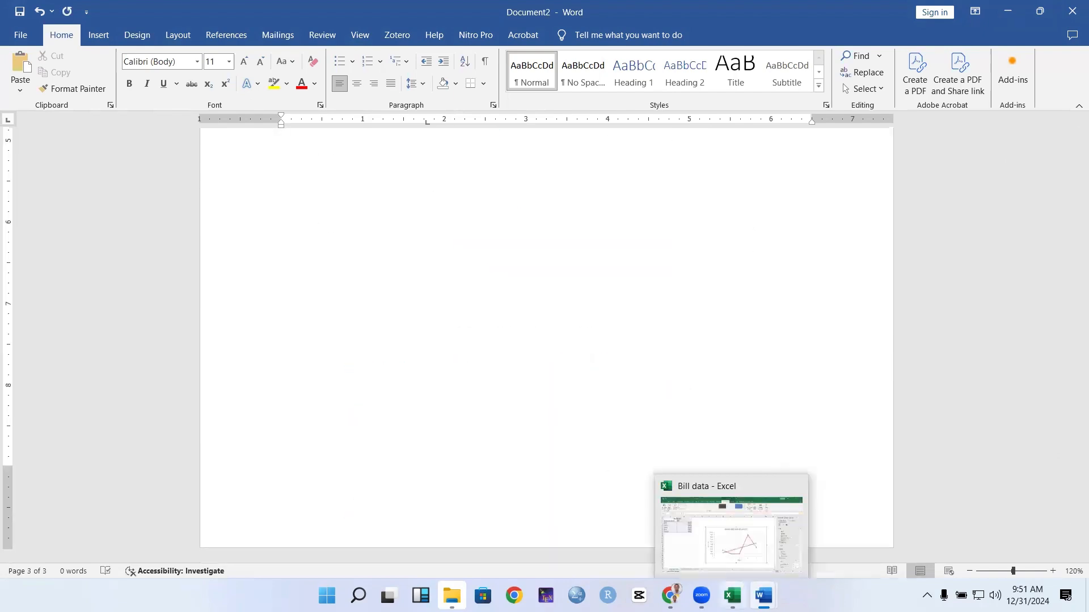
click(714, 524)
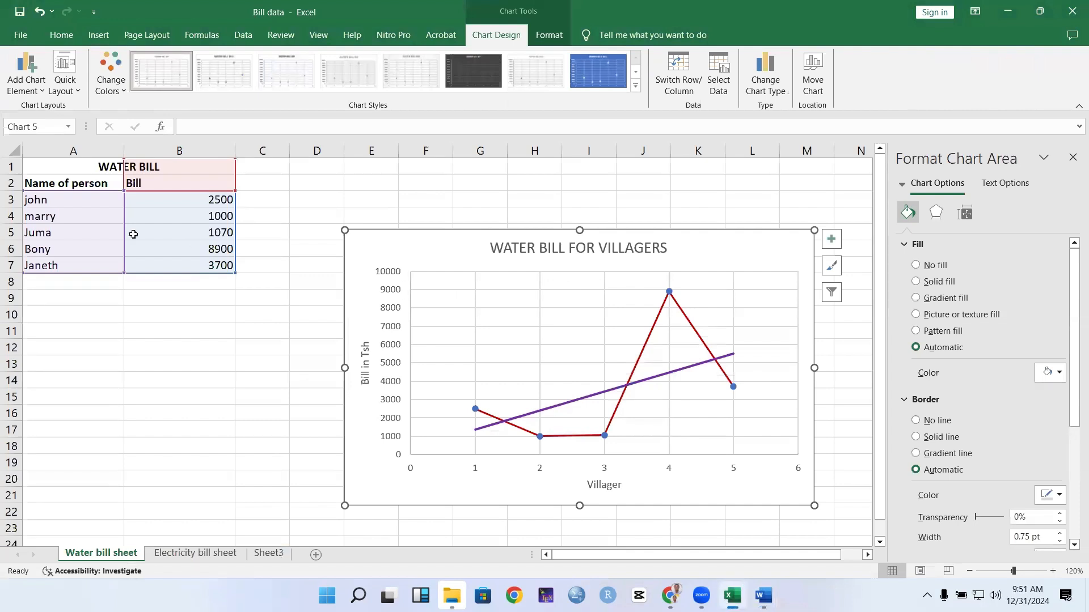
click(133, 325)
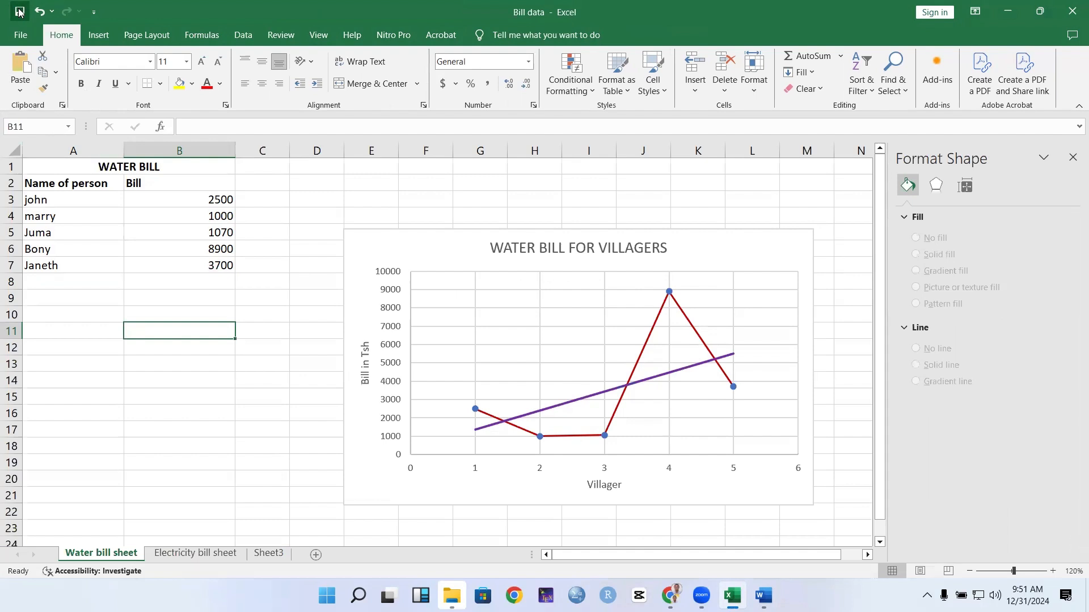
click(312, 212)
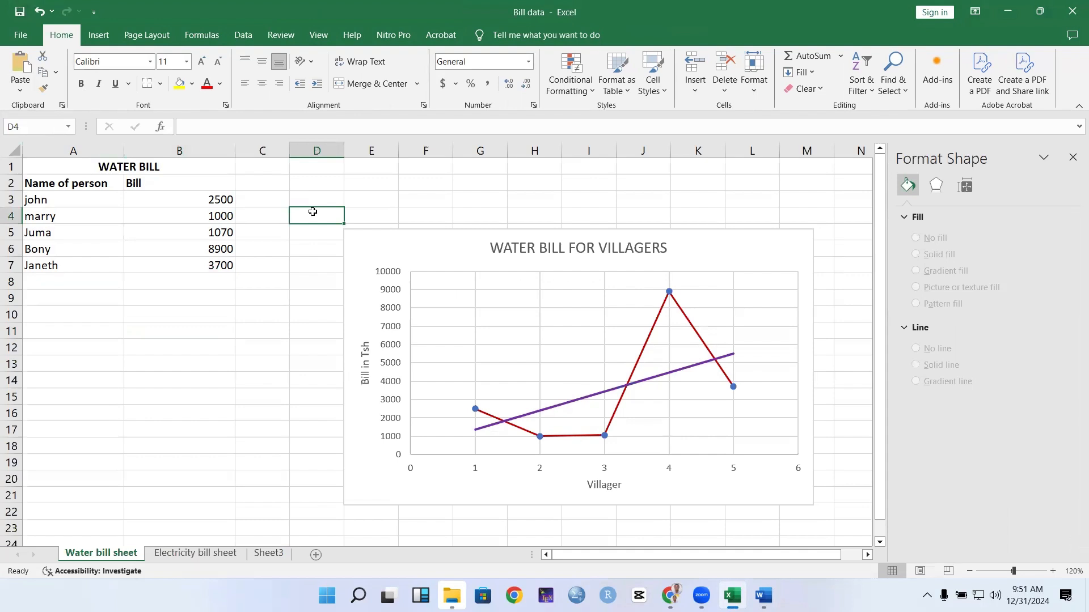